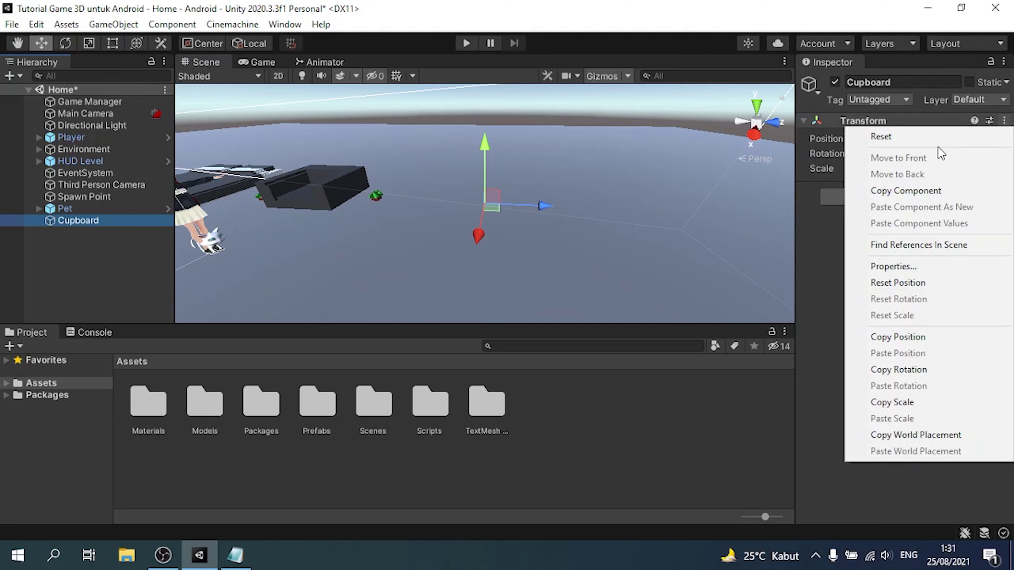
- Reset the Cupboard object's position
left_click(898, 283)
right_click_drag(550, 222, 449, 220)
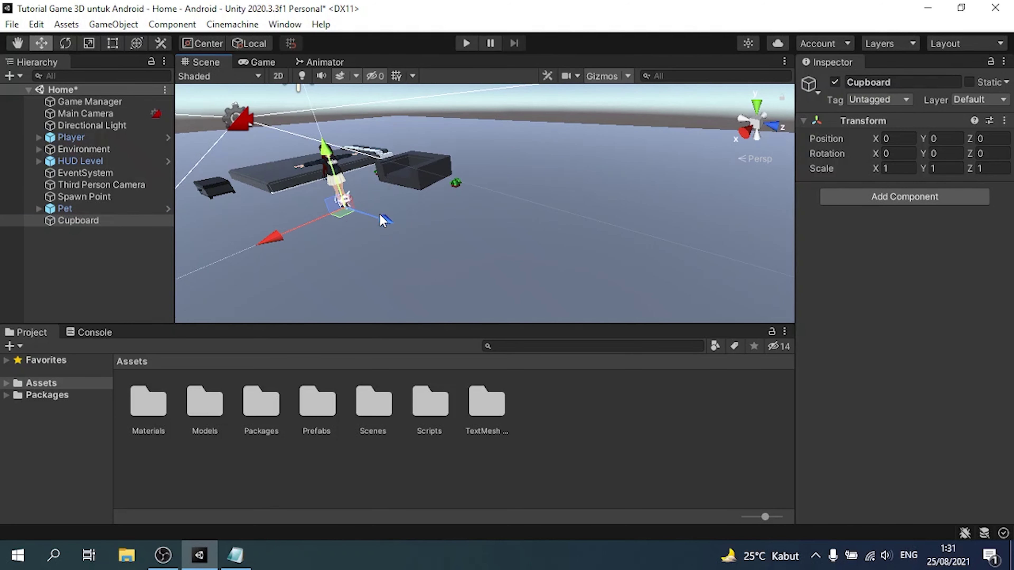
right_click(74, 222)
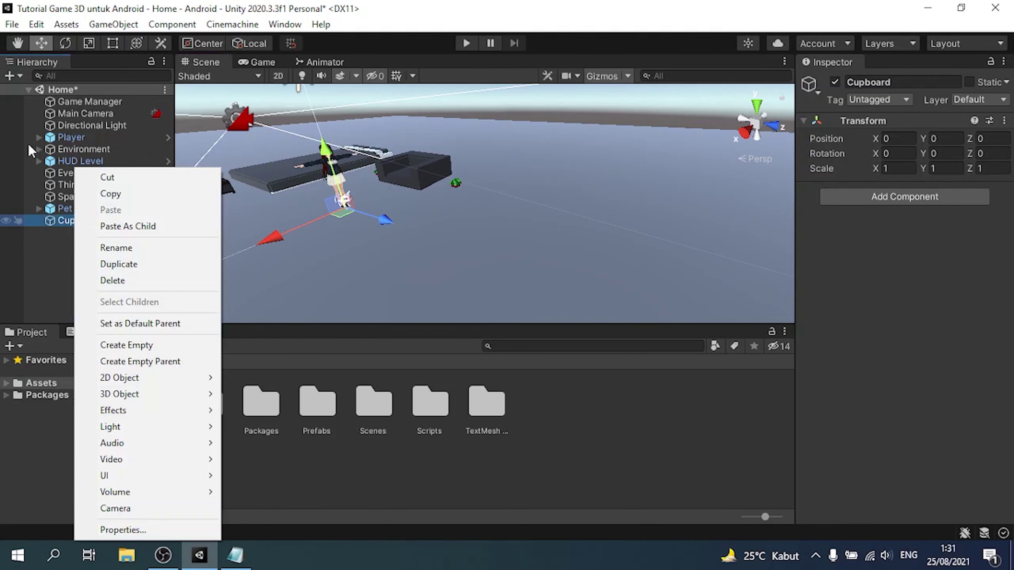
- Hide all objects of the Home scene in the Scene view, then make only Environment visible again
left_click(91, 106)
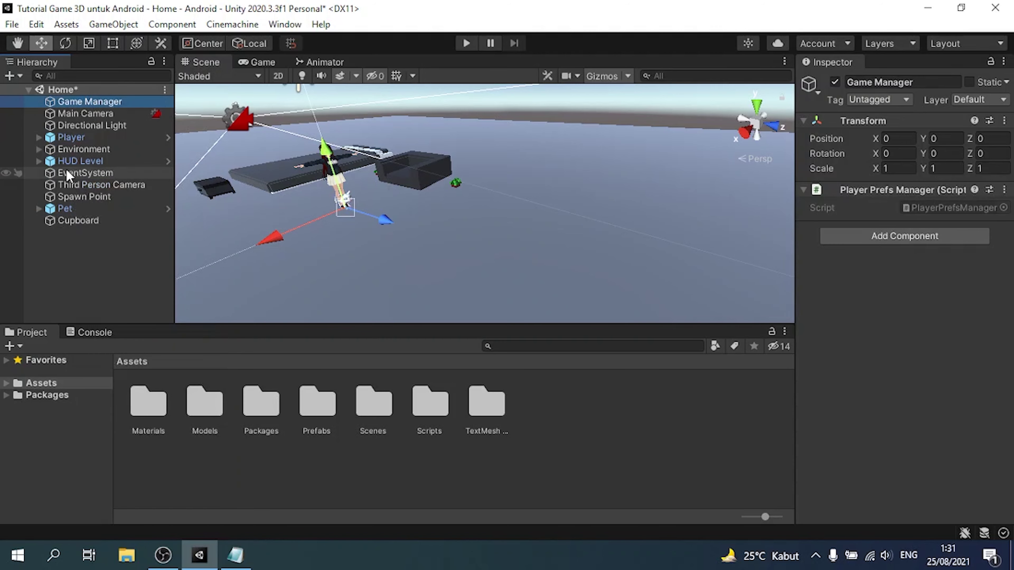
left_click(28, 208, "shift")
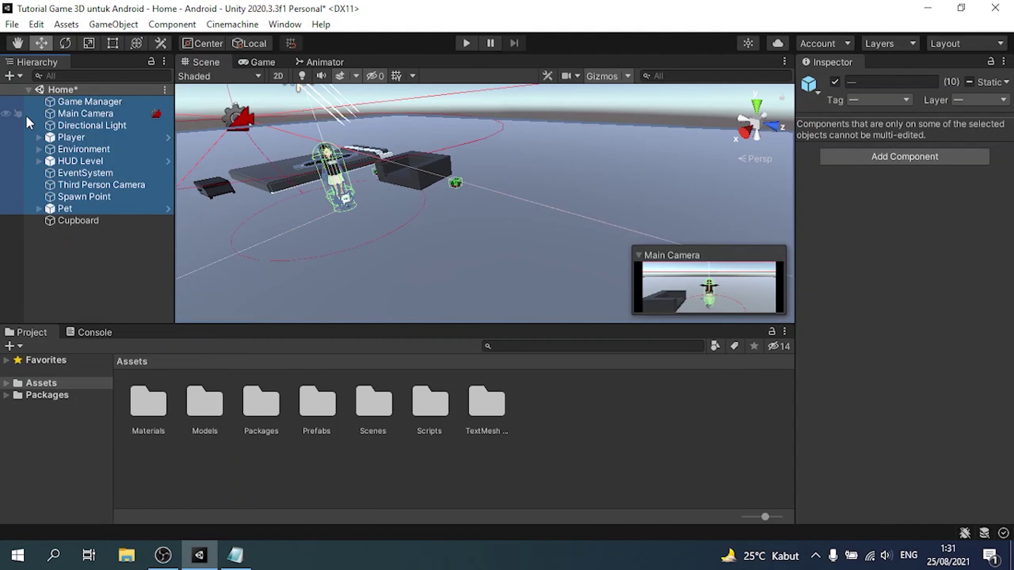
left_click(6, 89)
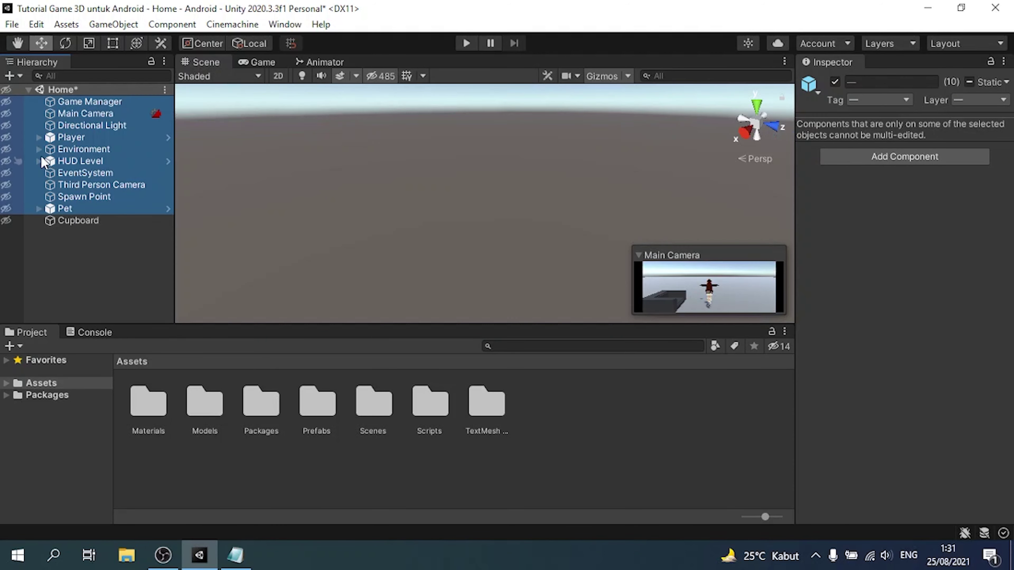
left_click(6, 149)
- Focus the view on the Cupboard object and add a 3D cube as its child
left_click(96, 221)
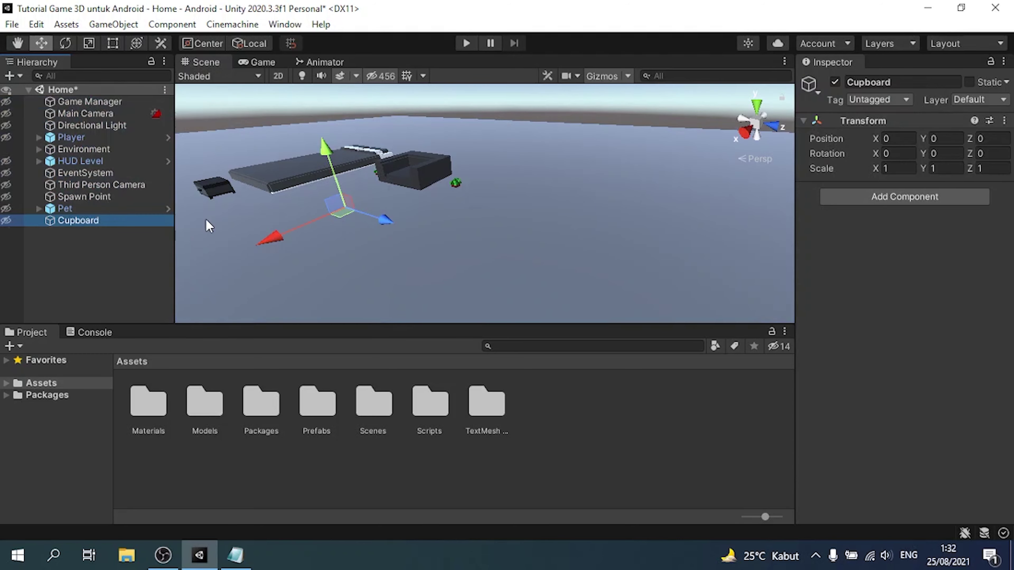
key("f")
right_click(71, 219)
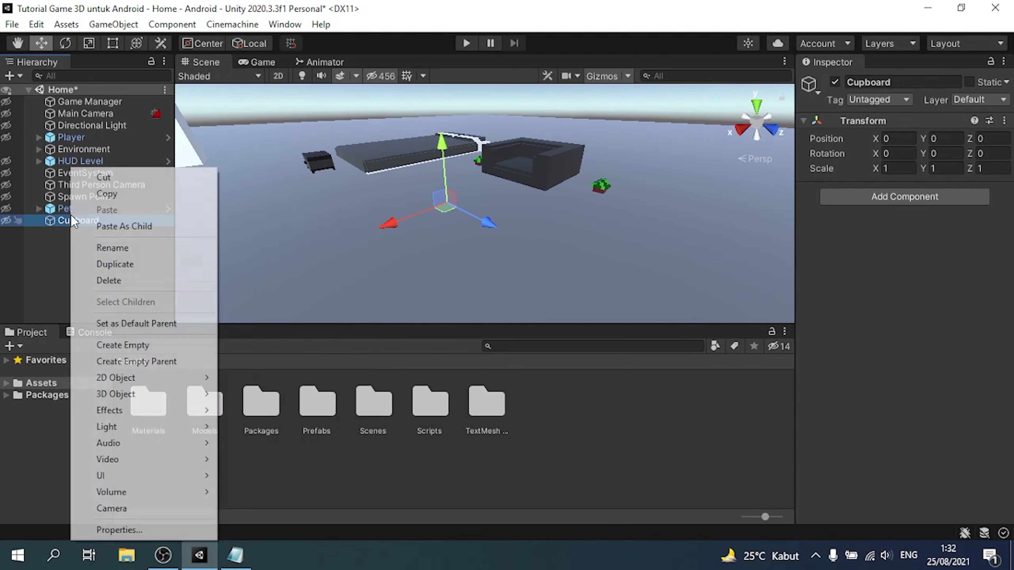
mouse_move(113, 394)
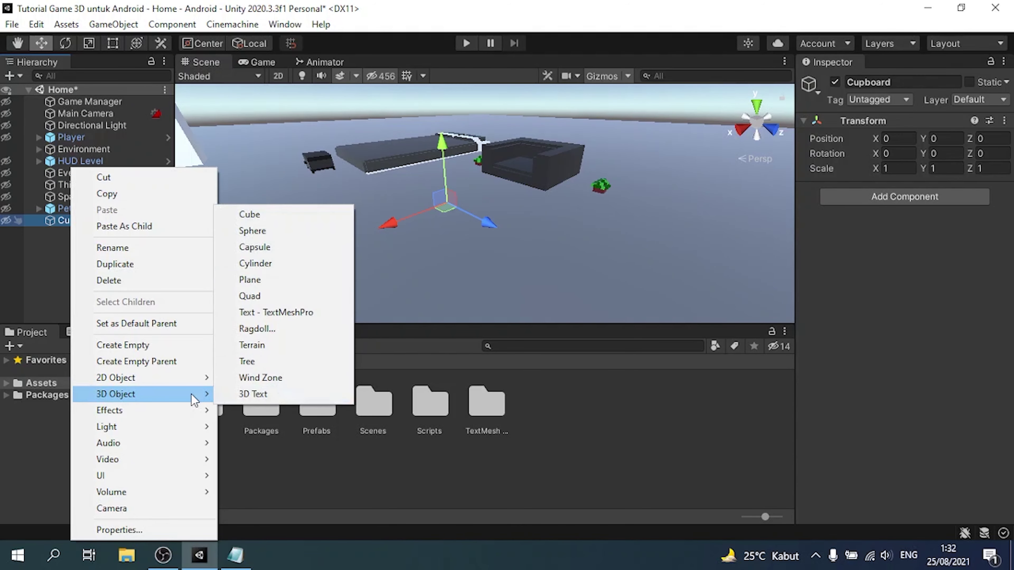
left_click(273, 210)
left_click_drag(350, 233, 375, 144, "alt")
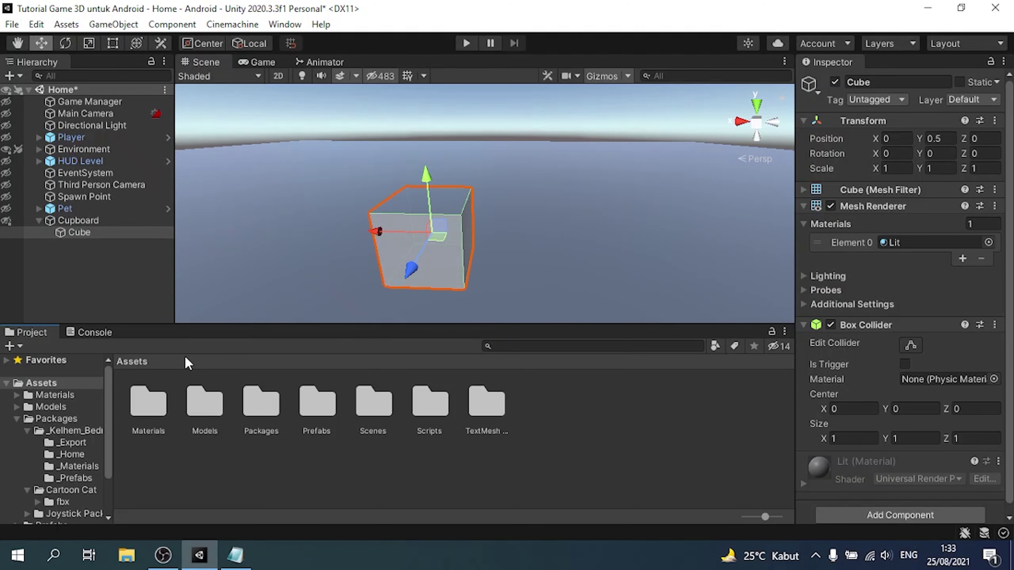
- Open the Materials > Colors asset folder and apply the Road material to the cube
left_click(300, 458)
left_click(103, 234)
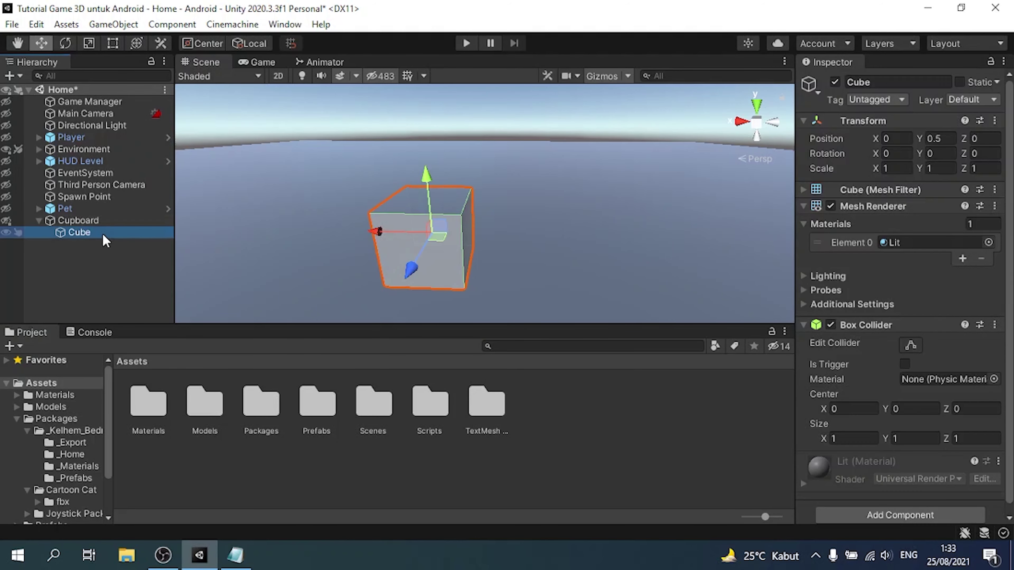
double_click(141, 404)
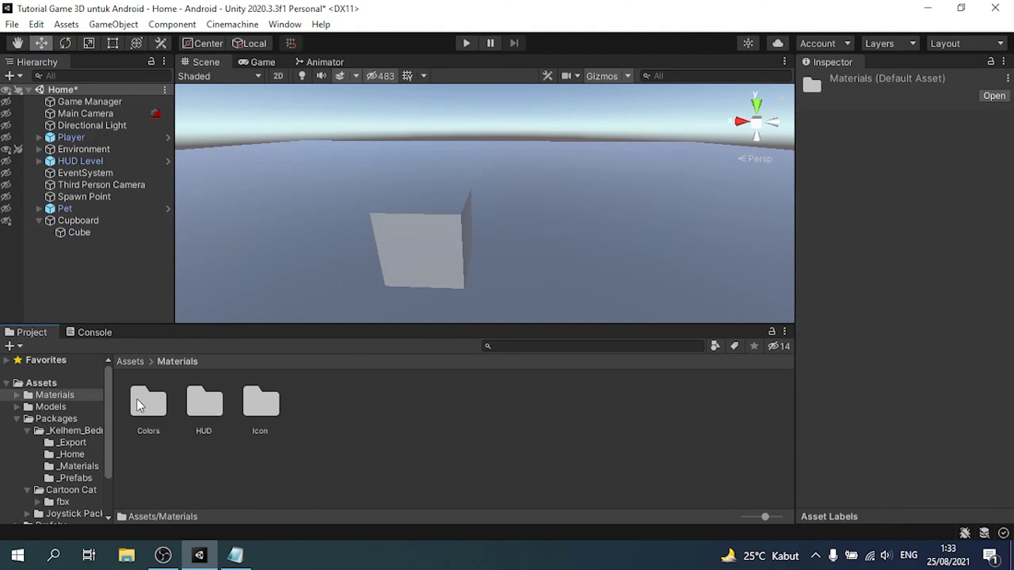
double_click(151, 398)
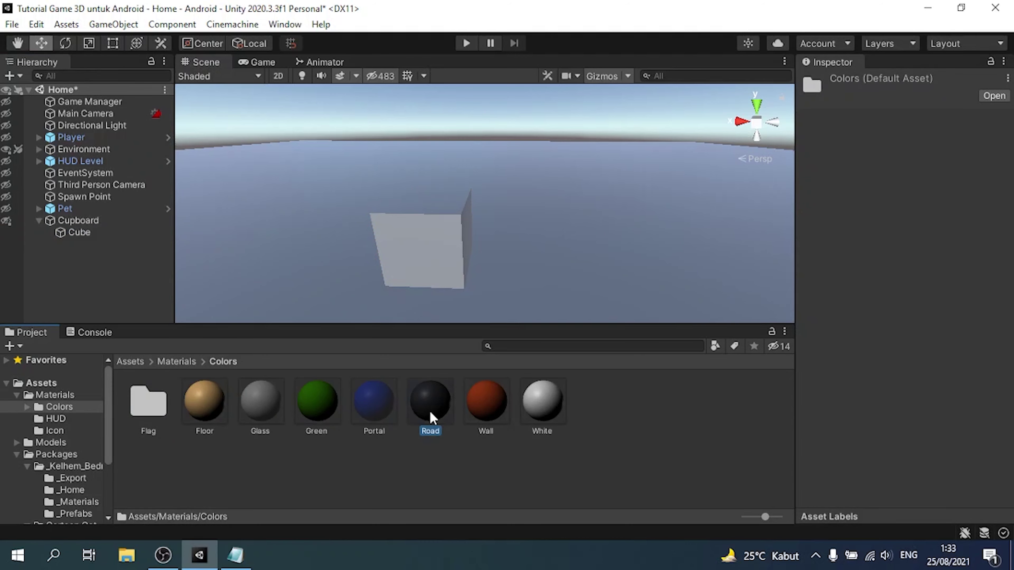
left_click_drag(432, 417, 419, 257)
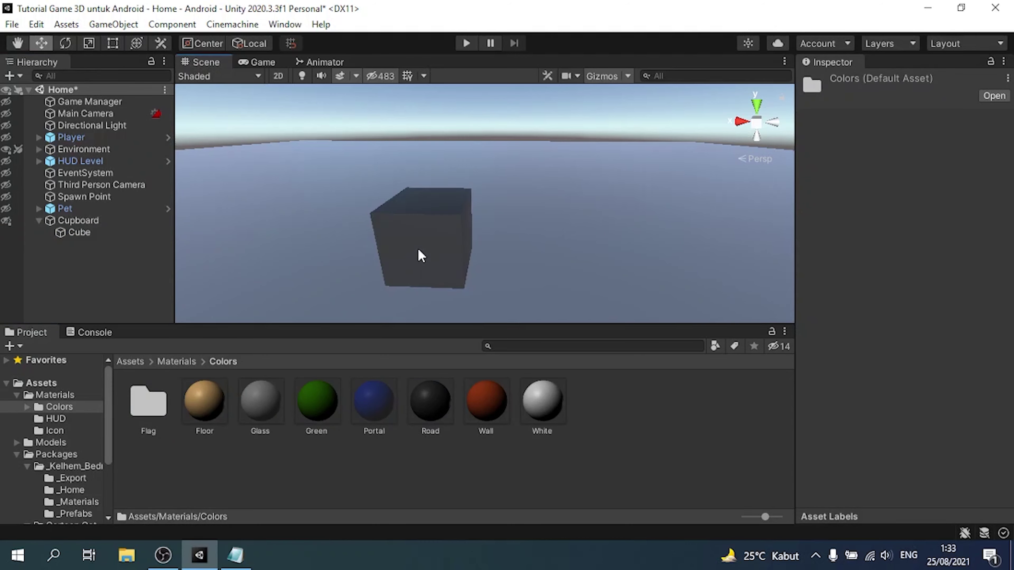
- Create a new material in the Colors folder and name it Cup Board
right_click(494, 453)
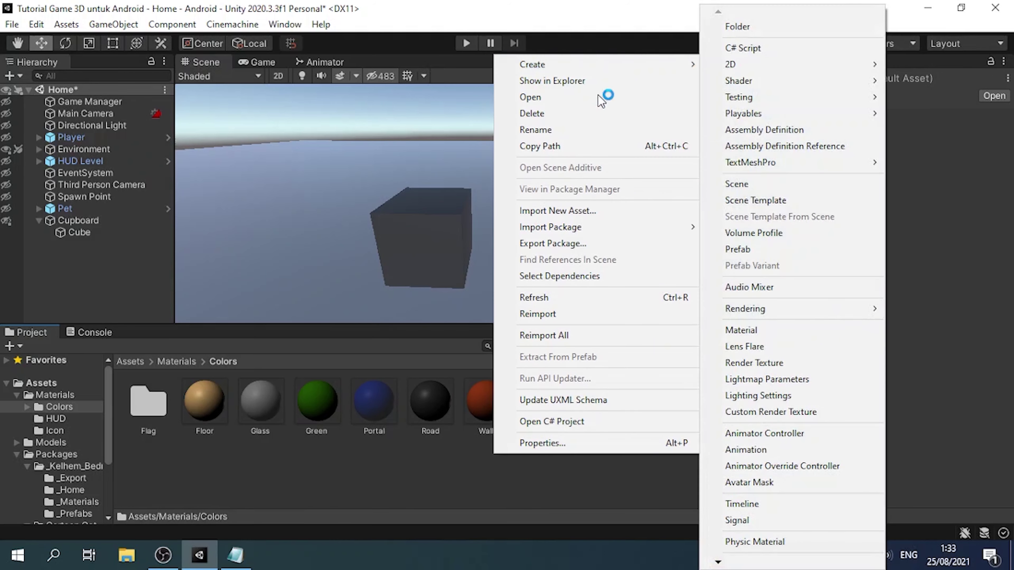
left_click(814, 330)
type("Cup Board")
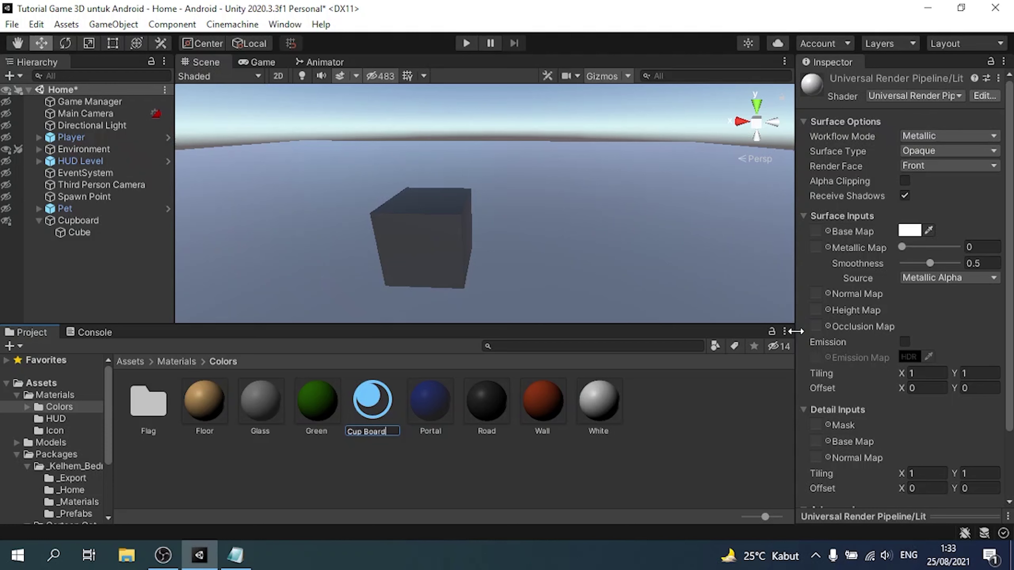
key("Return")
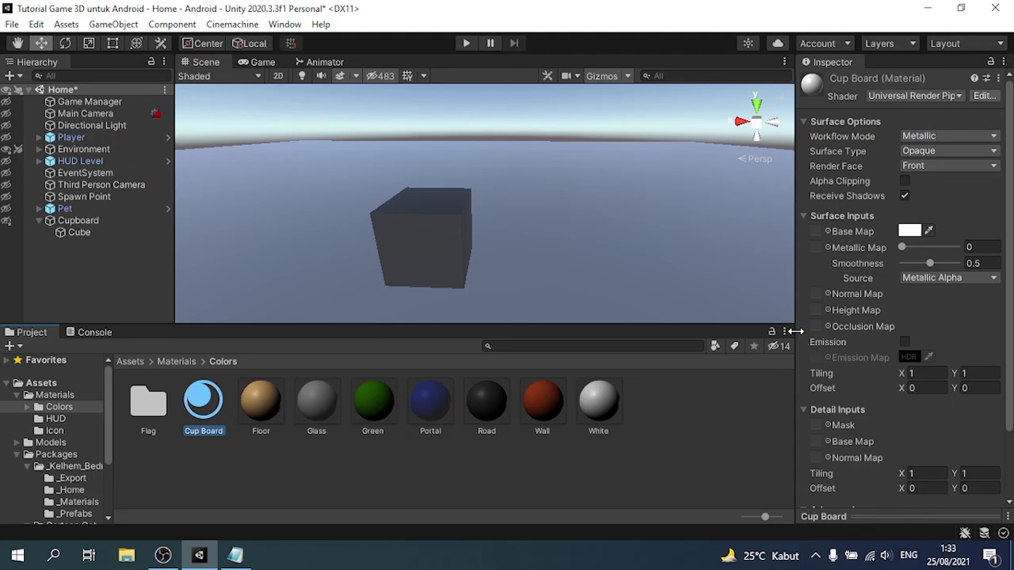
- Rename the Cupboard object as Cup Board
left_click(84, 222)
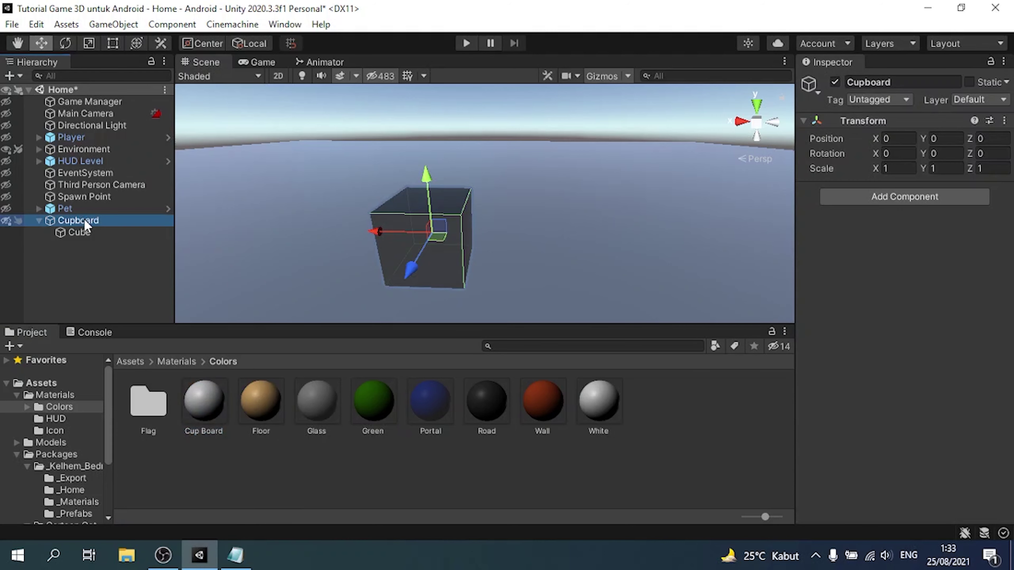
left_click(867, 81)
left_click(866, 81)
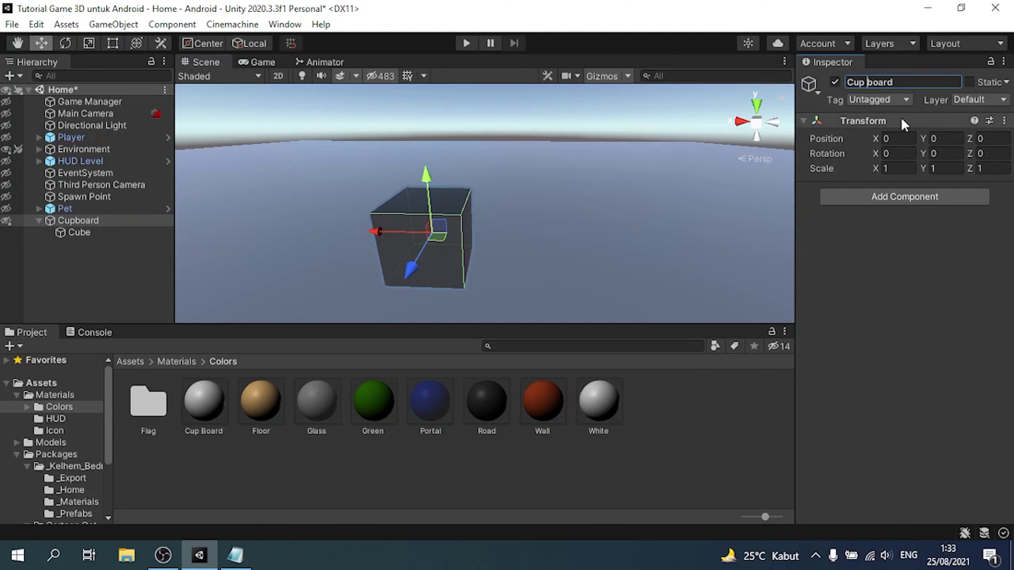
key("Delete")
type("B")
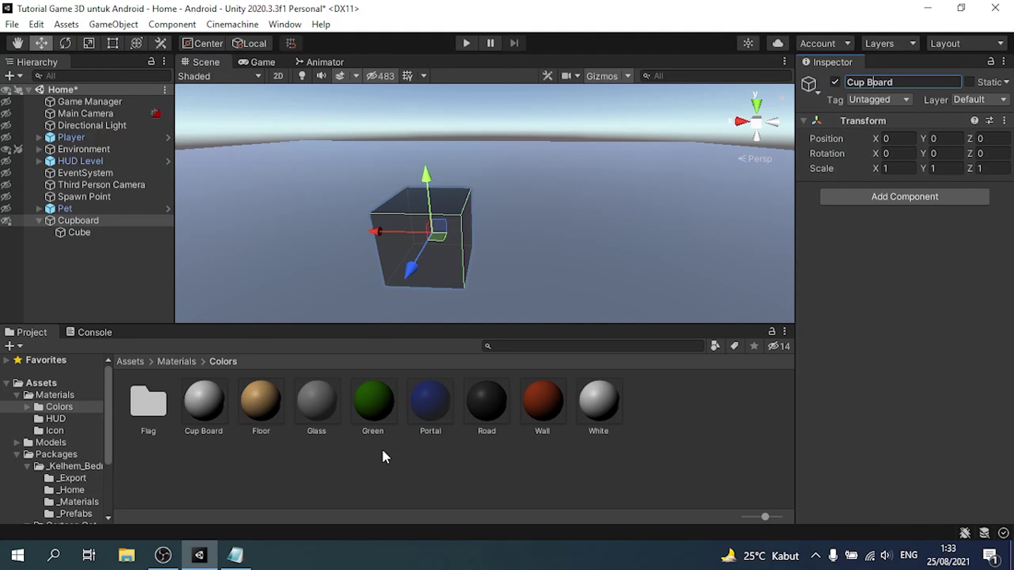
- Apply the Cup Board material to the cube and enable GPU instancing for that material
left_click_drag(223, 415, 408, 242)
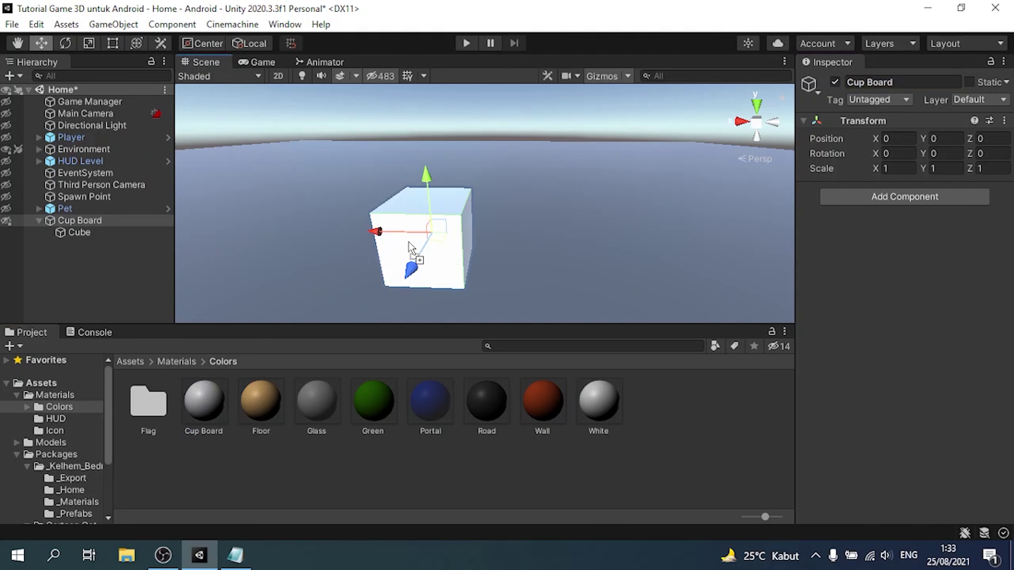
left_click(225, 397)
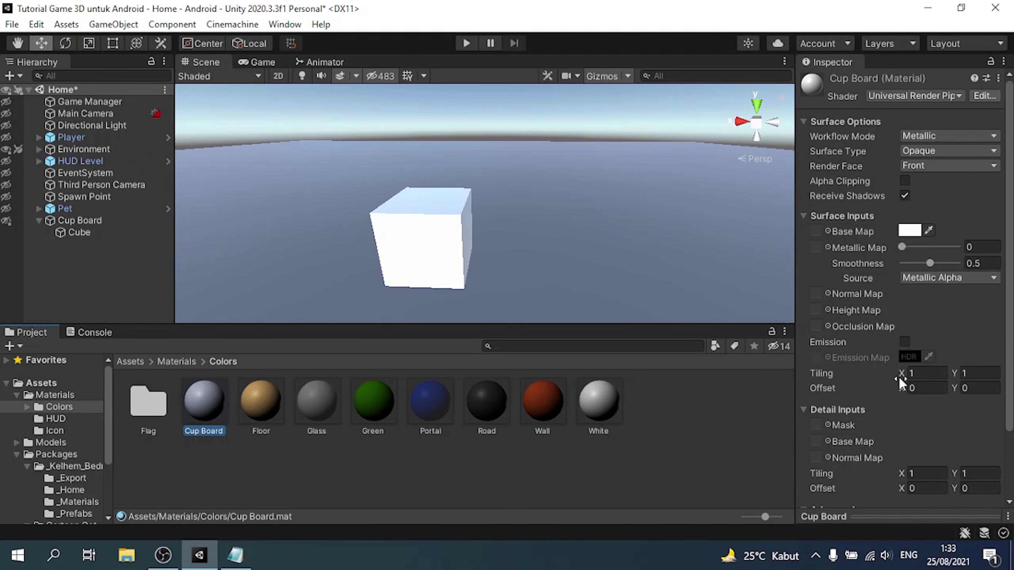
scroll(899, 377, "down", 4)
left_click(930, 394)
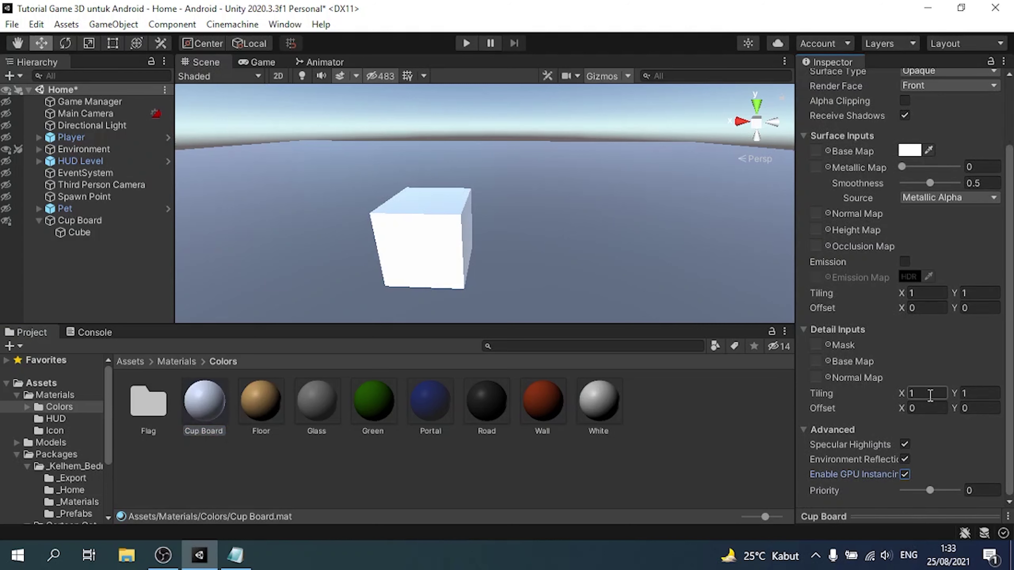
- Set the Cup Board material's smoothness to 1
scroll(919, 357, "up", 4)
left_click_drag(903, 248, 981, 280)
right_click_drag(489, 251, 515, 250)
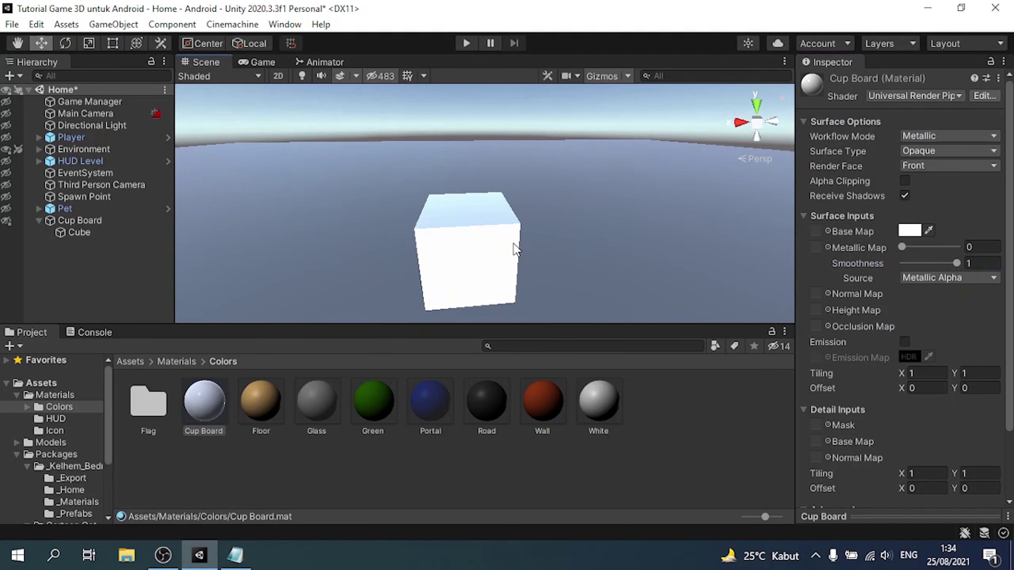
- Set the Cup Board material's base map colour to light grey EFEFEF
left_click(184, 419)
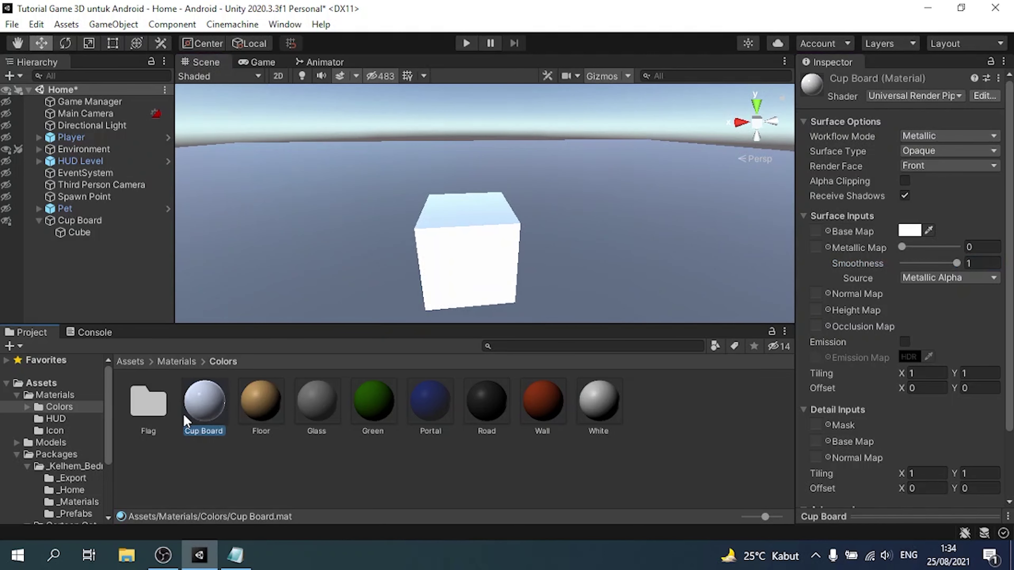
left_click(909, 230)
mouse_move(899, 292)
left_mouse_down()
mouse_move(839, 306)
mouse_move(806, 287)
left_mouse_up()
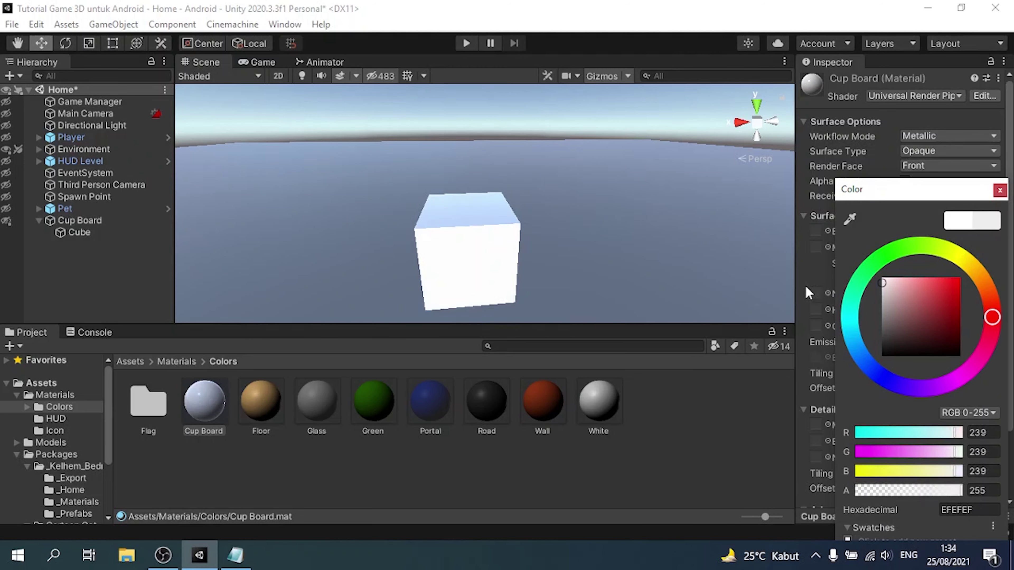
left_click(999, 190)
- Rename the cube under Cup Board as Base
left_click(69, 233)
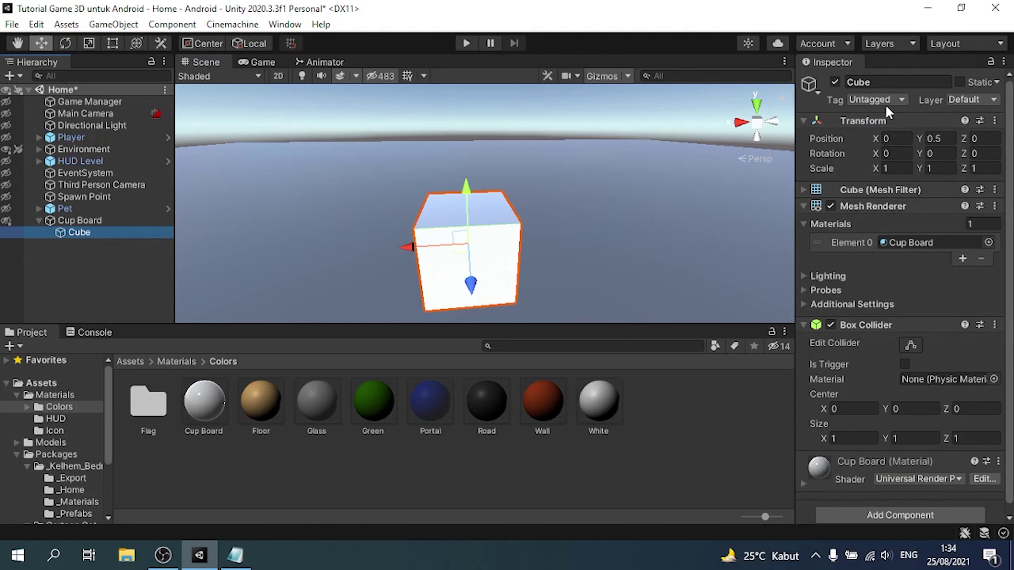
left_click(876, 83)
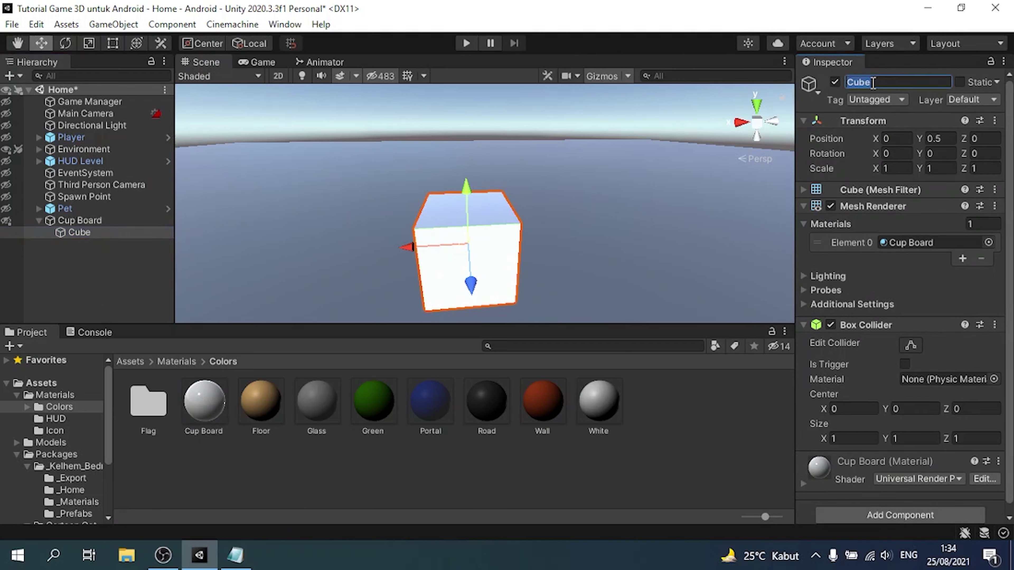
type("Base")
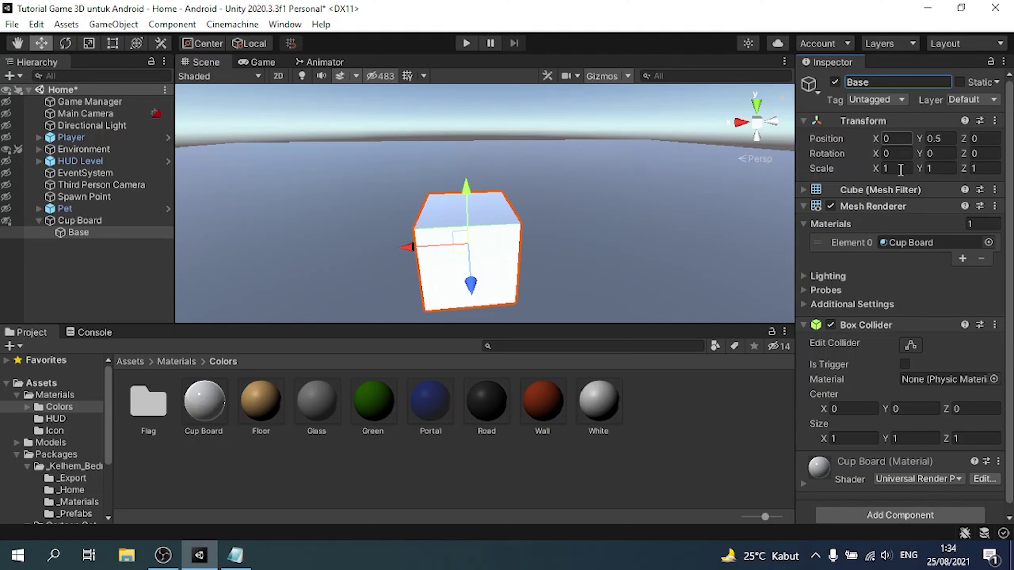
- Flatten and widen Base by setting its scale to 0.1 in Y and 2 in X
left_click(932, 167)
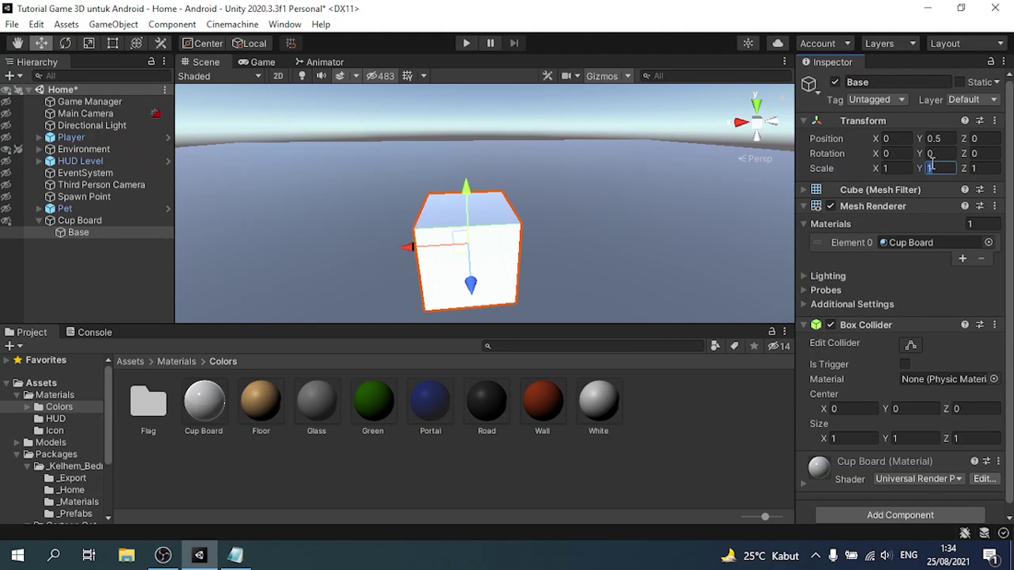
type("0.1")
left_click(896, 169)
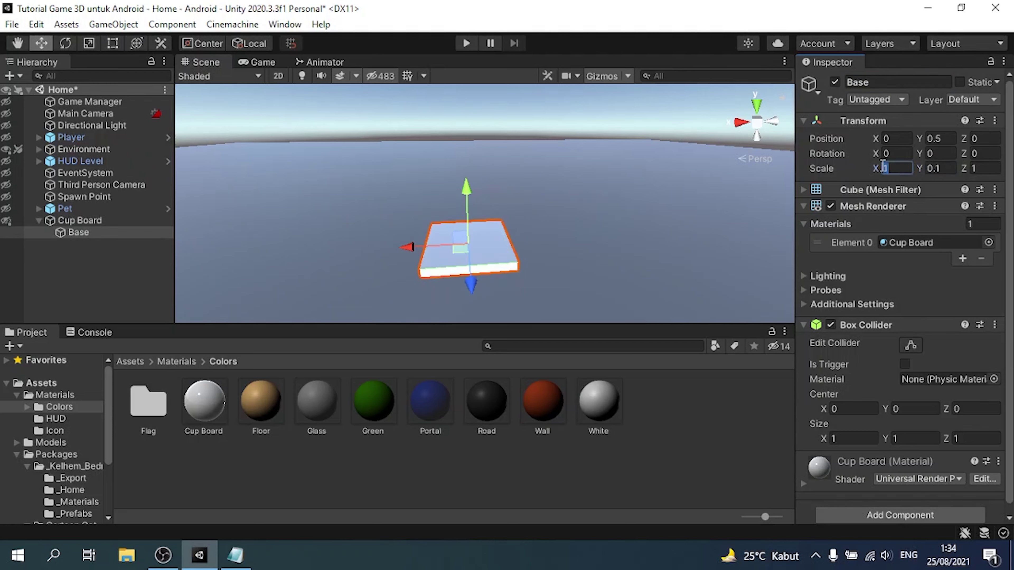
type("2")
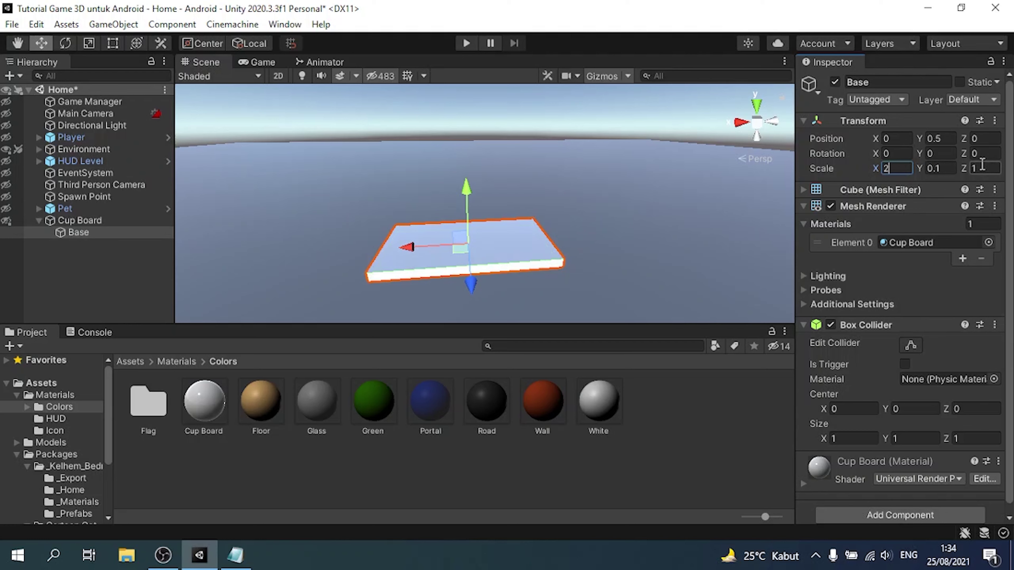
key("Tab")
key("Tab")
- Duplicate Base and rename the copy as Left
left_click(76, 233)
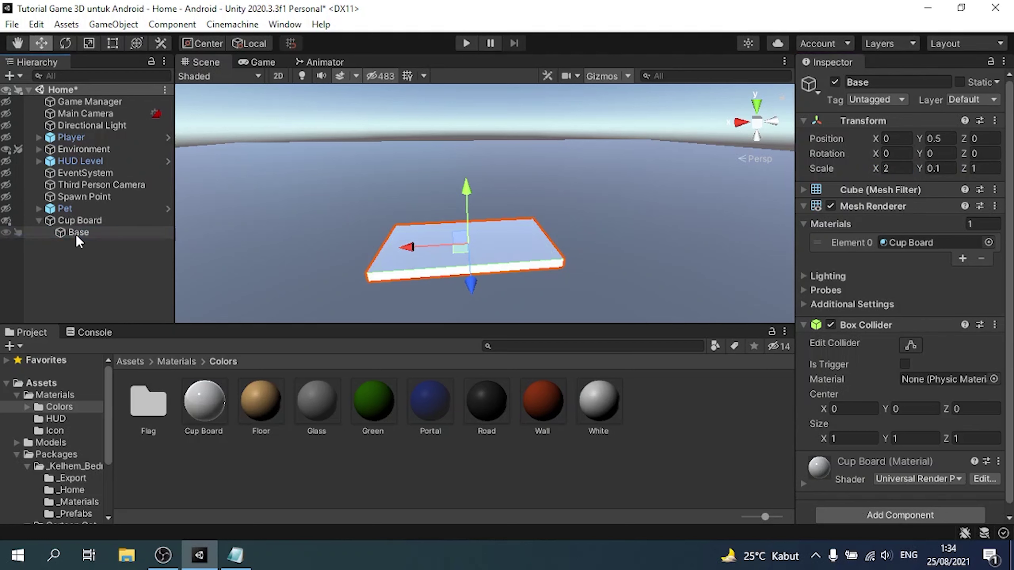
key("ctrl+d")
right_click(111, 244)
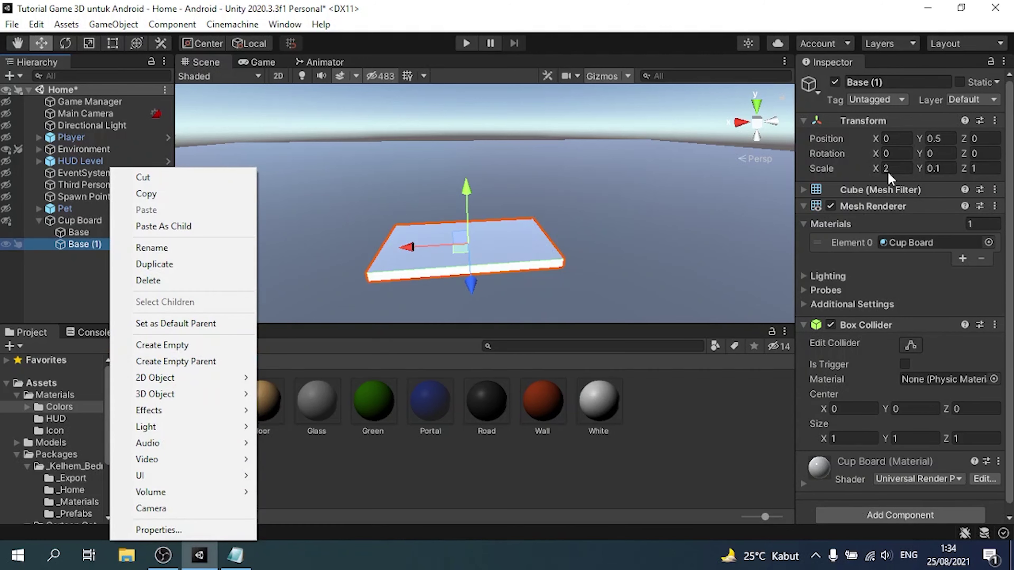
left_click(892, 85)
key("shift")
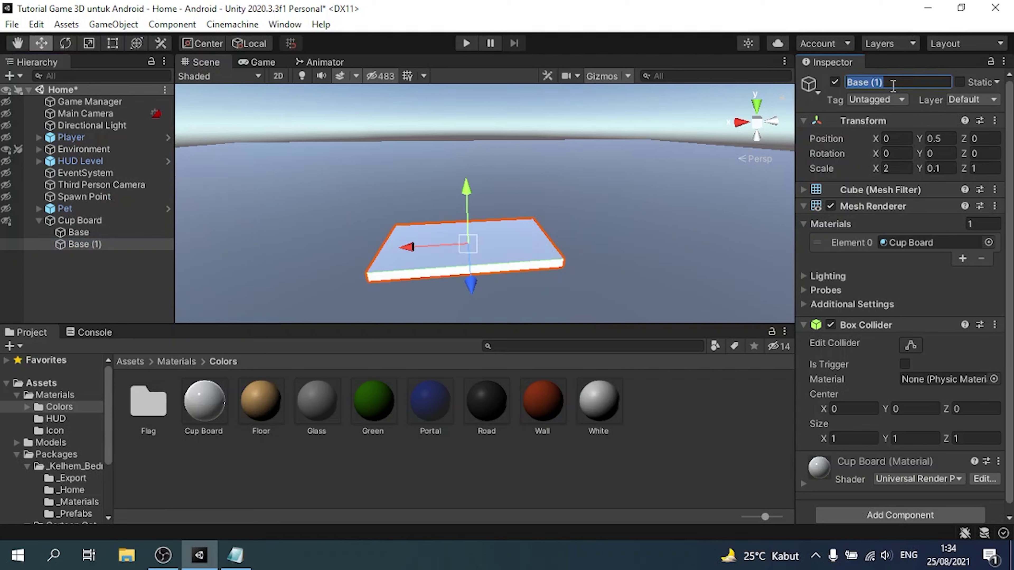
type("Left")
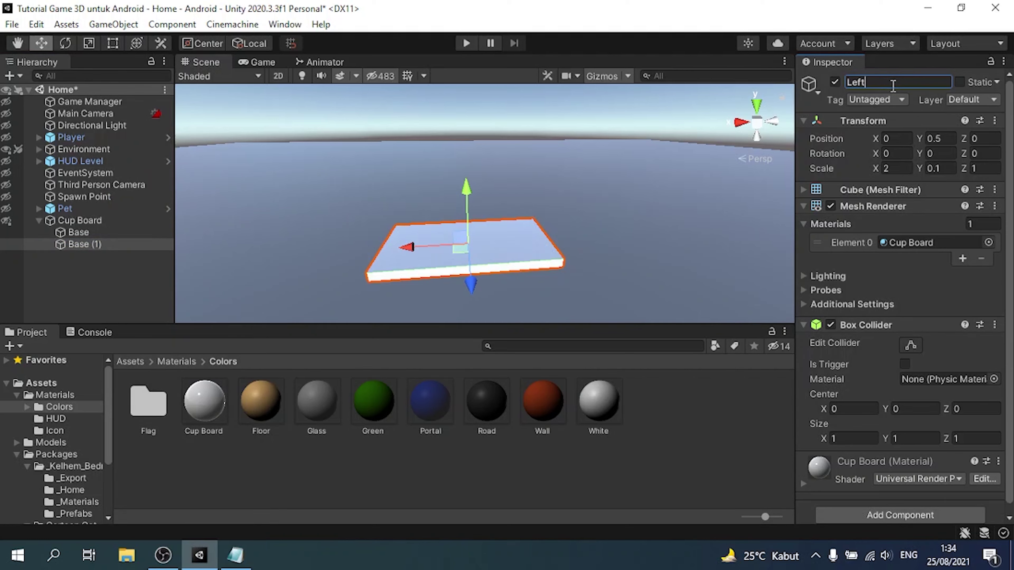
- Scale Left to 0.1 in X and 2 in Y, and stand it at one end of Base at X 1.05, Y 1.45
key("Return")
left_click(946, 169)
type("2")
left_click(890, 169)
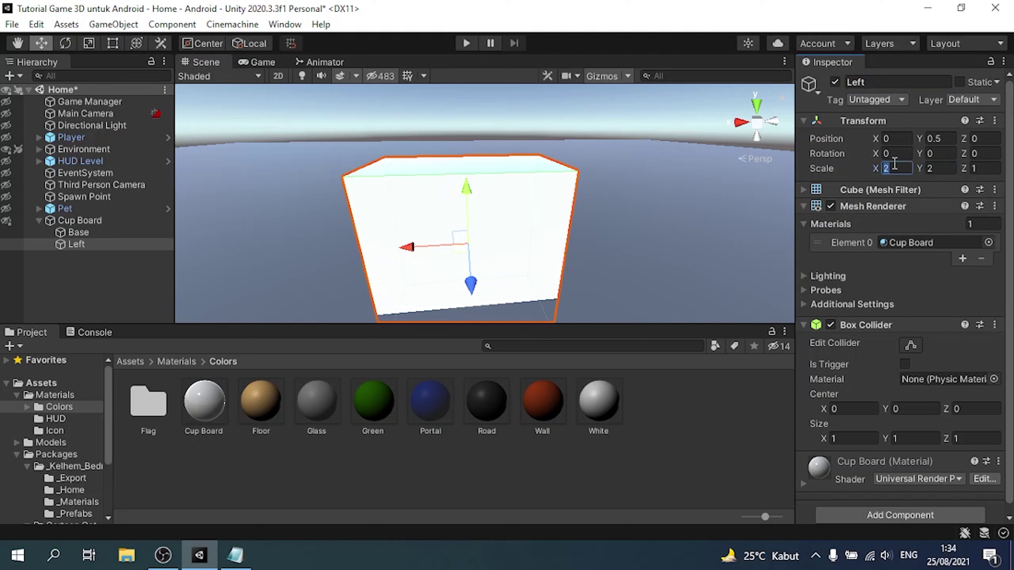
type("0")
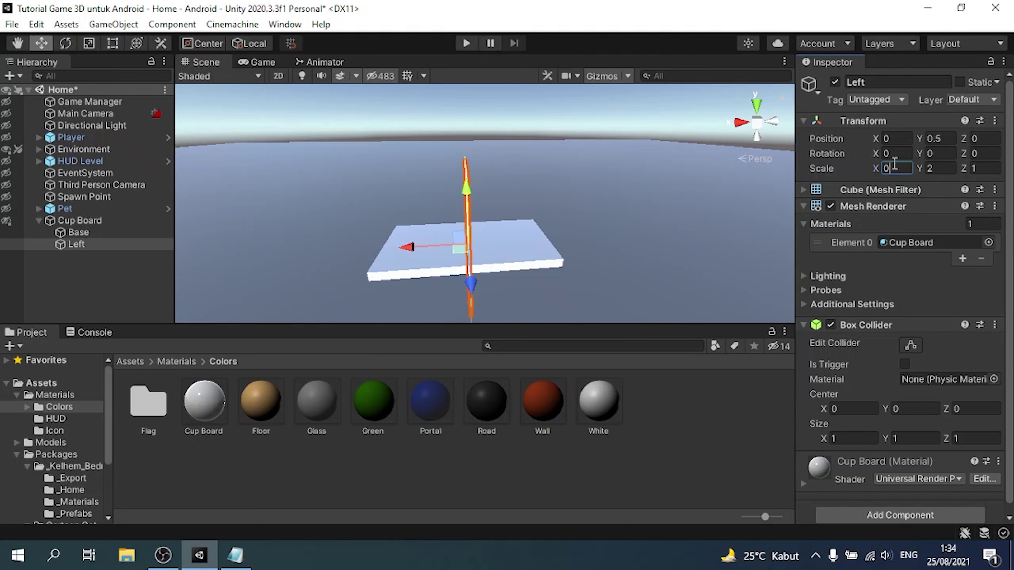
type(".1")
key("Return")
left_click_drag(480, 198, 477, 280, "alt")
left_click_drag(479, 180, 351, 187)
- Duplicate Left, rename the copy as Right, and snap it to the opposite end of Base
key("ctrl+d")
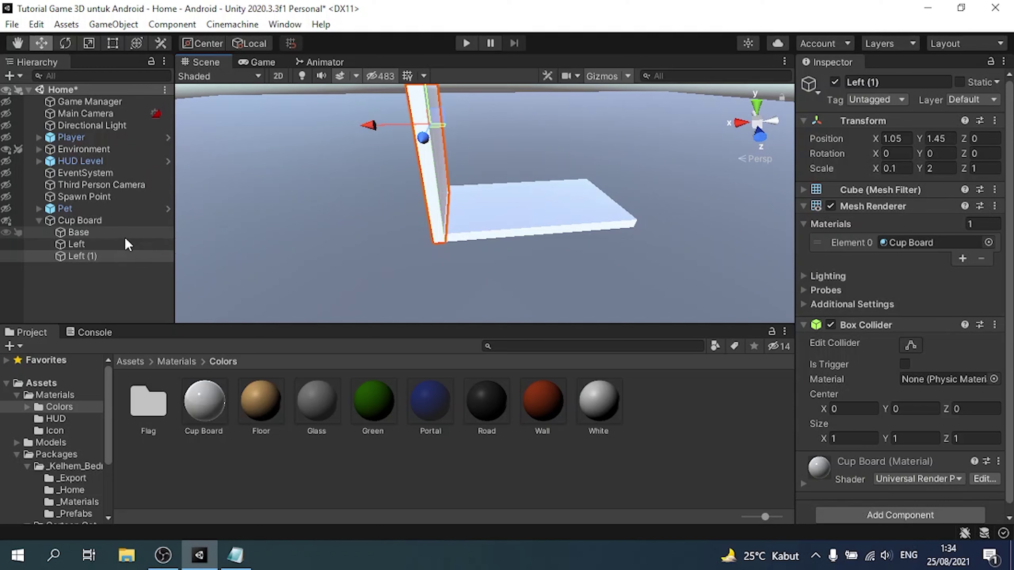
left_click(883, 81)
type("Ri")
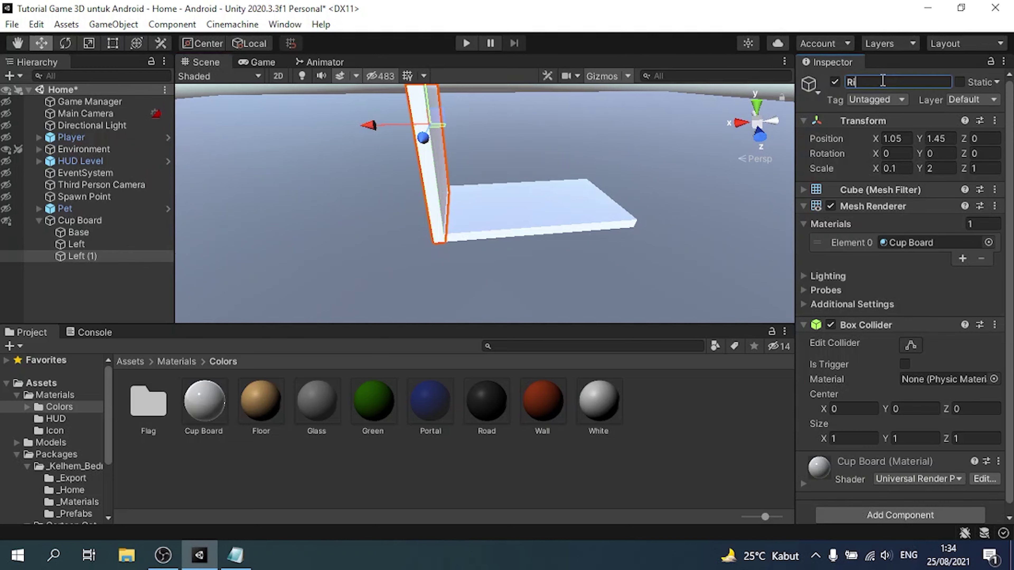
type("ght")
key("Return")
left_click_drag(775, 223, 679, 192, "alt")
key("v")
left_click_drag(443, 267, 617, 247)
- Duplicate Base, snap the copy between the upper ends of the two sides at Y 2.4, and rename it as Top
left_click(538, 254)
key("ctrl+d")
left_click_drag(538, 254, 495, 130)
left_click(520, 100)
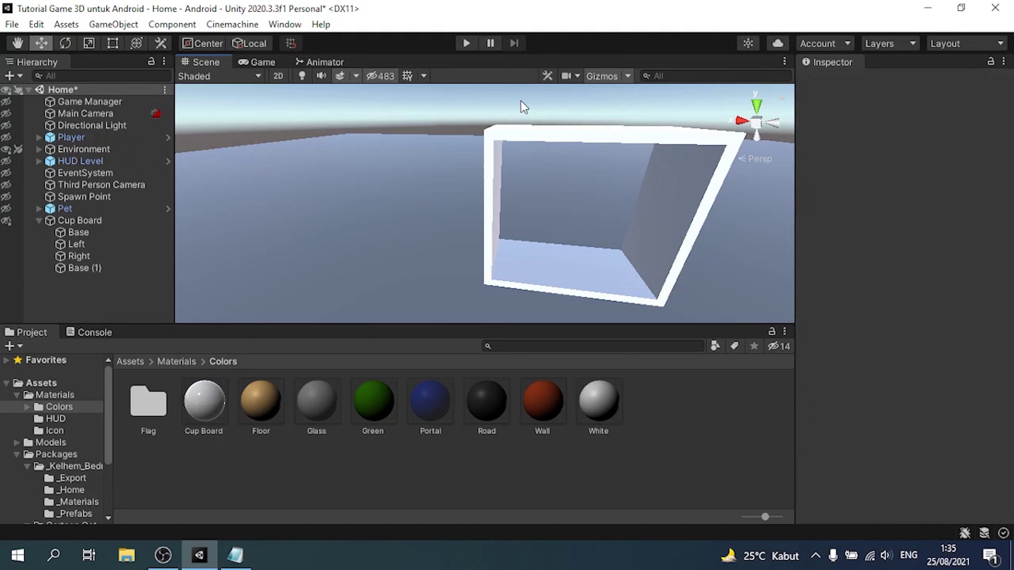
middle_click_drag(520, 101, 401, 85)
left_click(110, 268)
left_click(896, 83)
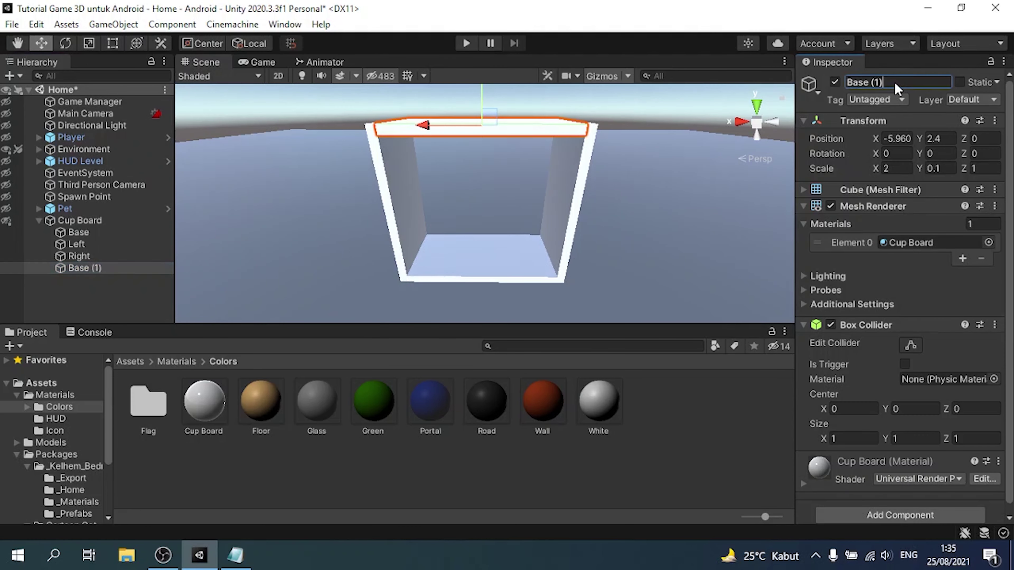
type("Top")
- Duplicate Top and rename the copy as Back
left_click_drag(533, 211, 393, 190, "alt")
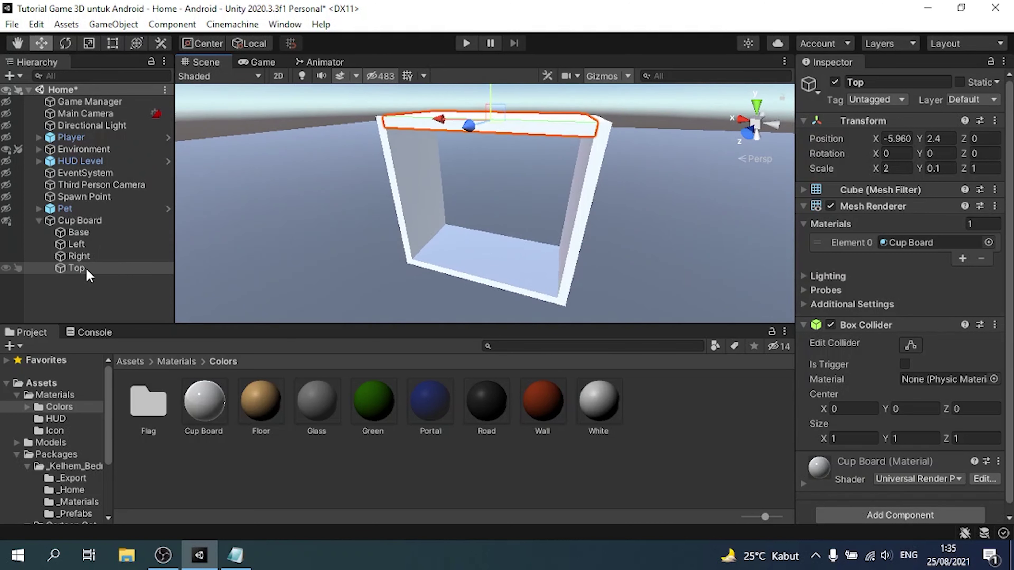
key("ctrl+d")
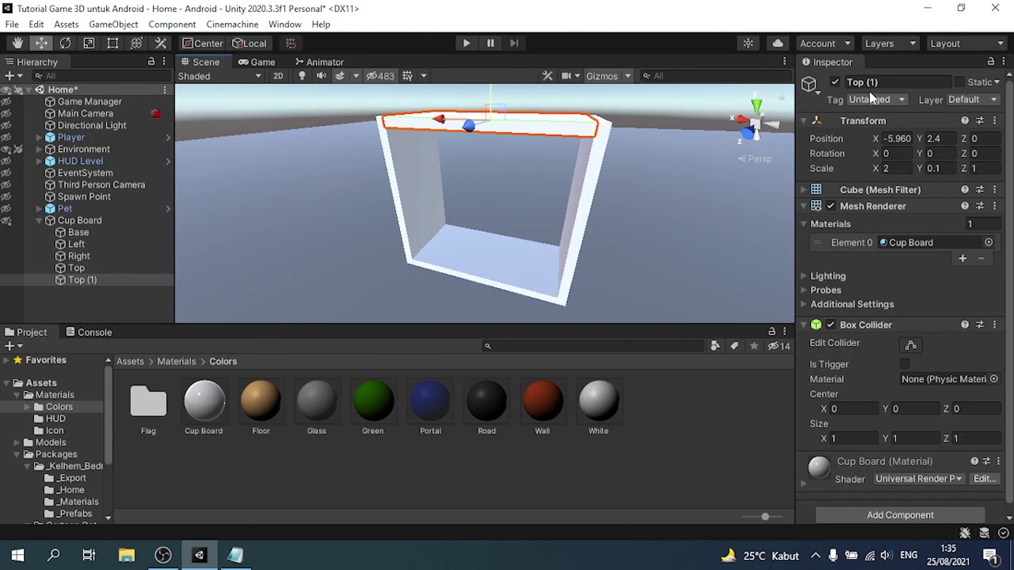
left_click(878, 85)
type("Back")
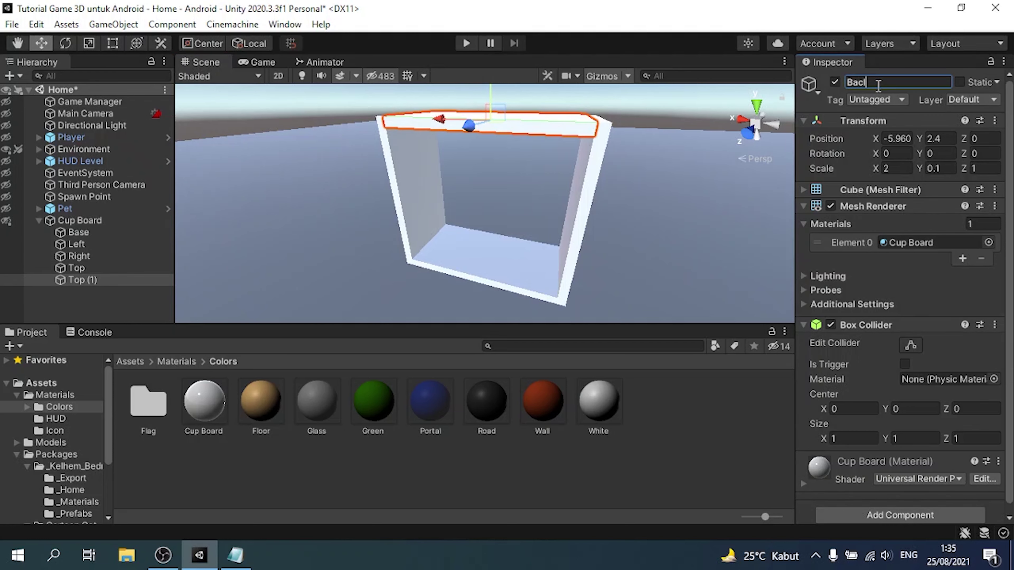
key("Return")
left_click(878, 86)
type("Bac")
- Scale Back to 2 in Y and 0.1 in Z, and move it to the cupboard's rear at Y 1.55, Z -0.45
left_click(938, 169)
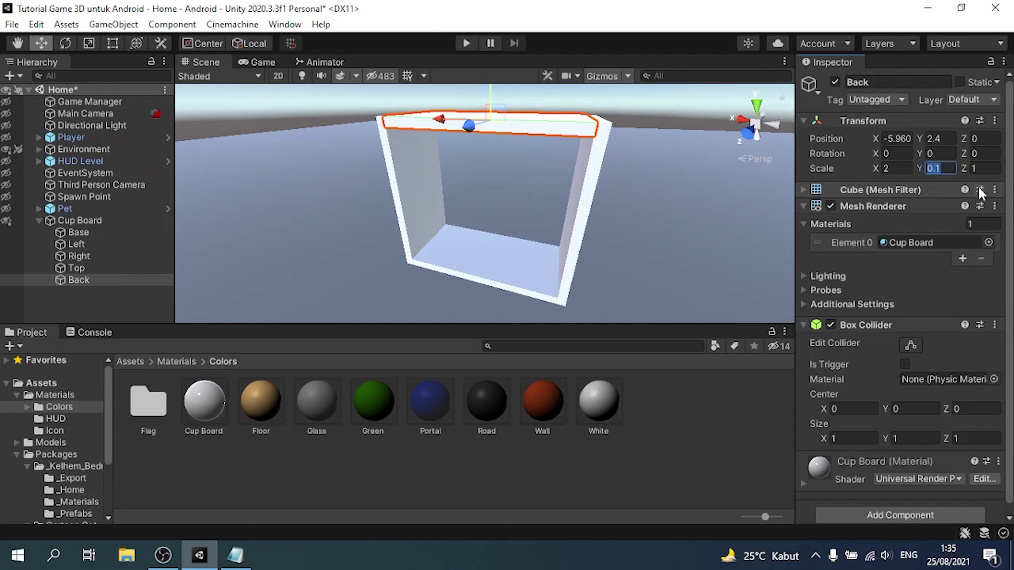
type("2")
right_click_drag(304, 188, 403, 196)
left_click(999, 172)
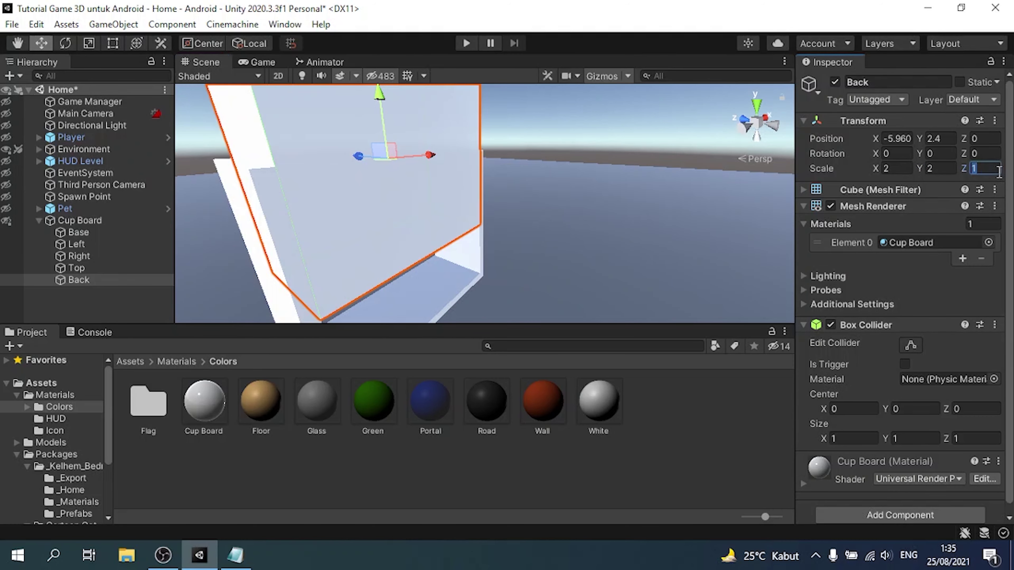
type("0.1")
right_click_drag(311, 224, 343, 229)
left_click_drag(343, 228, 389, 291)
- Reduce Back's Y scale to 1.8 and snap the panel down onto Base at Y 1.45
right_click_drag(389, 292, 290, 160)
left_click(928, 168)
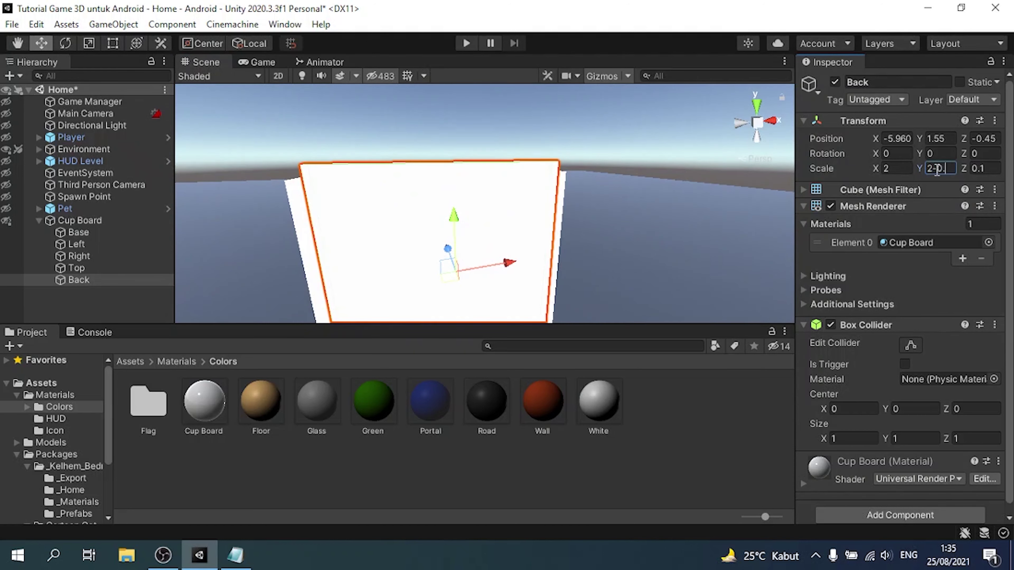
type("2")
right_click_drag(443, 208, 399, 218)
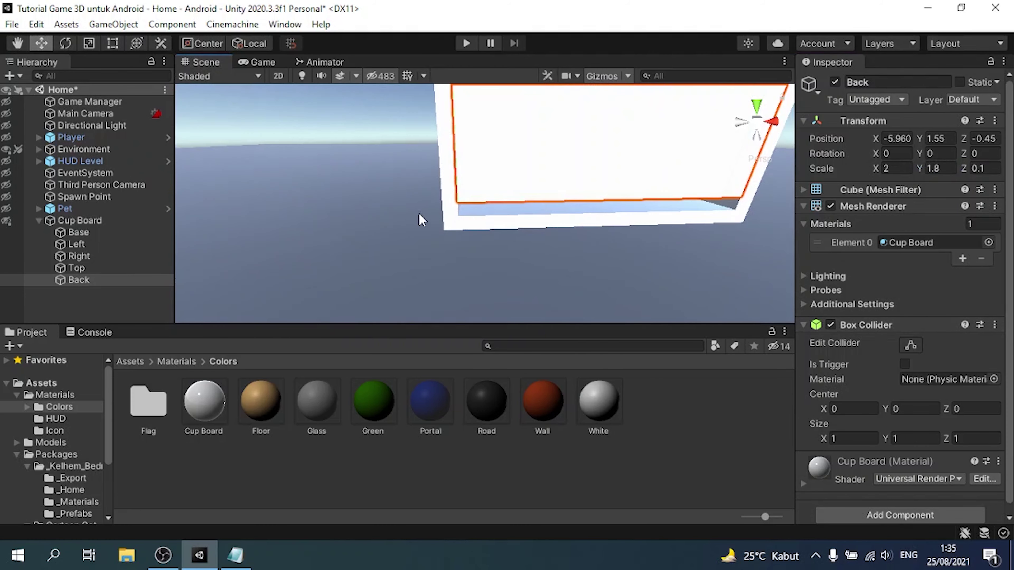
left_click_drag(457, 201, 458, 208)
- Duplicate Back and rename the copy as Door L
right_click_drag(458, 209, 618, 249)
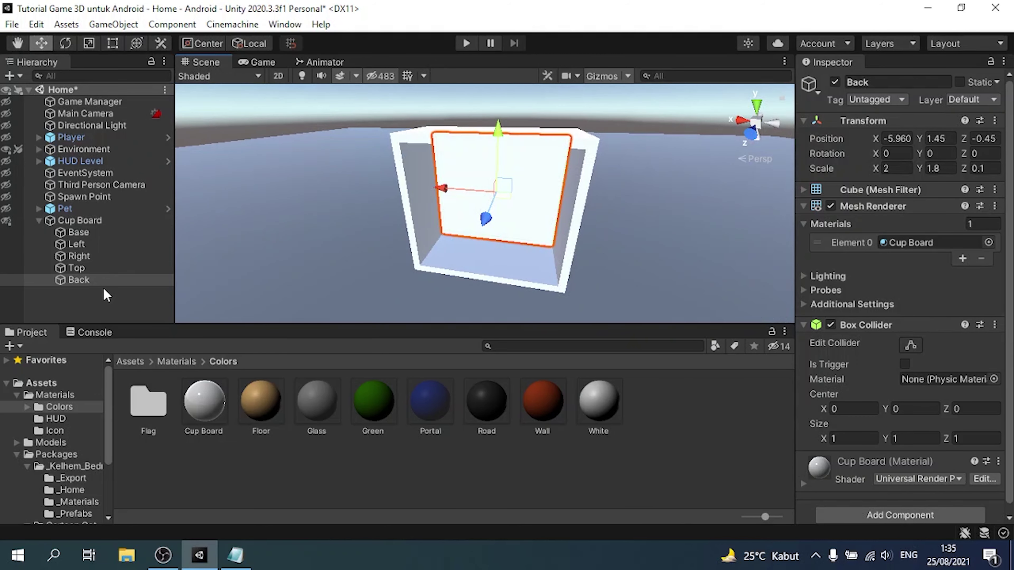
key("ctrl+d")
left_click(922, 76)
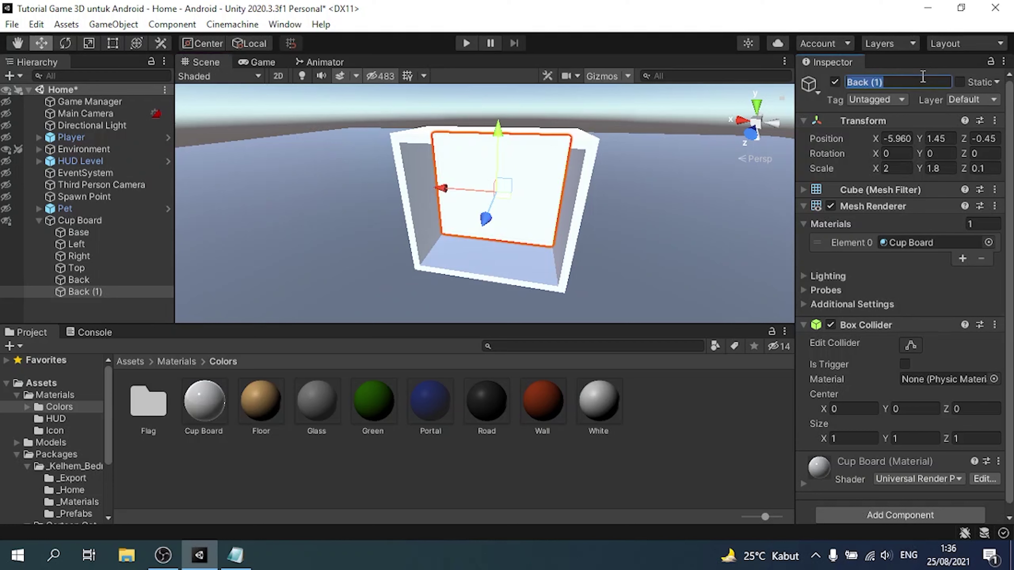
type("Door L")
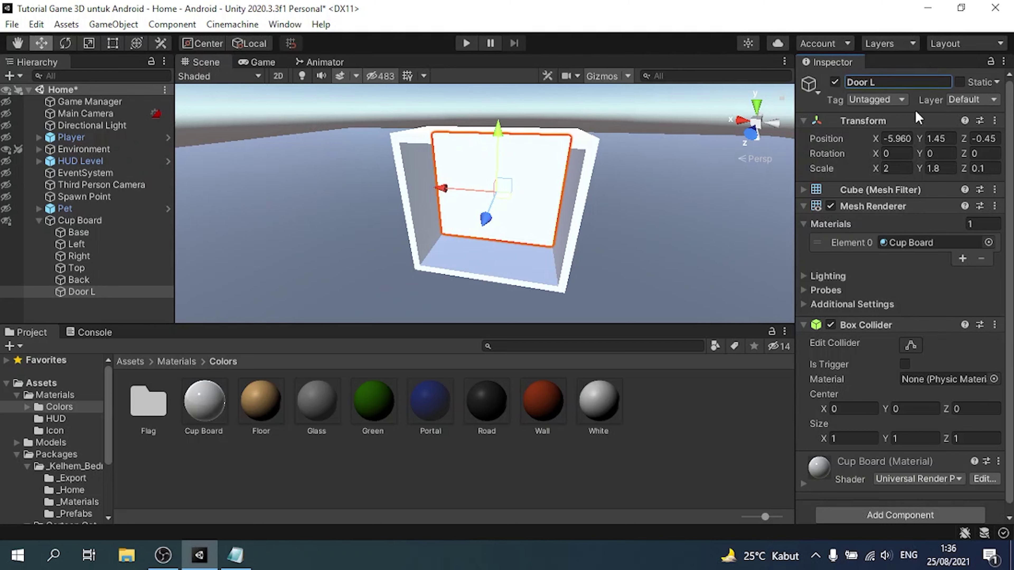
- Set Door L's X scale to 1 and snap it into one half of the front opening at X 0.5, Z 0.45
left_click(894, 168)
type("1")
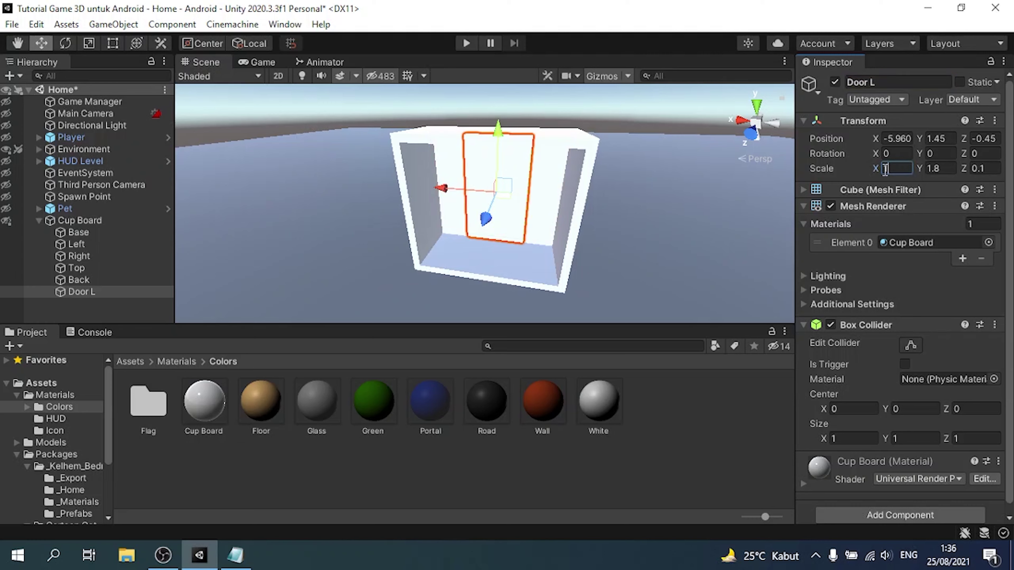
left_click_drag(489, 220, 443, 243)
scroll(443, 244, "up", 5)
left_click_drag(499, 228, 249, 257, "alt")
- Duplicate Door L and rename the copy as Door R
key("ctrl+d")
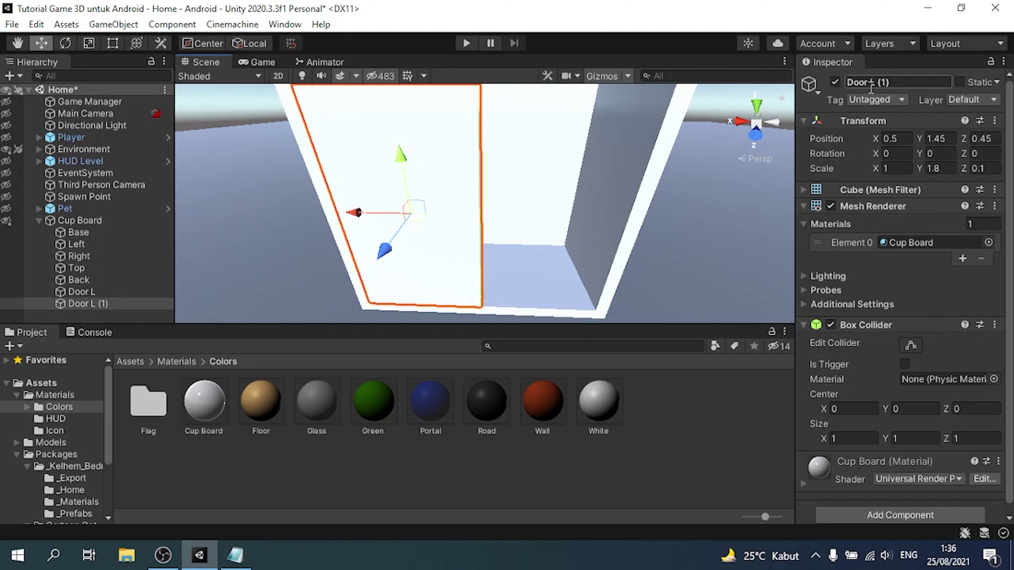
left_click_drag(871, 86, 880, 90)
type("R")
- Snap Door R into the empty half of the front opening at X -0.5, Y 1.45
left_click(380, 220)
right_click_drag(535, 215, 533, 260)
key("v")
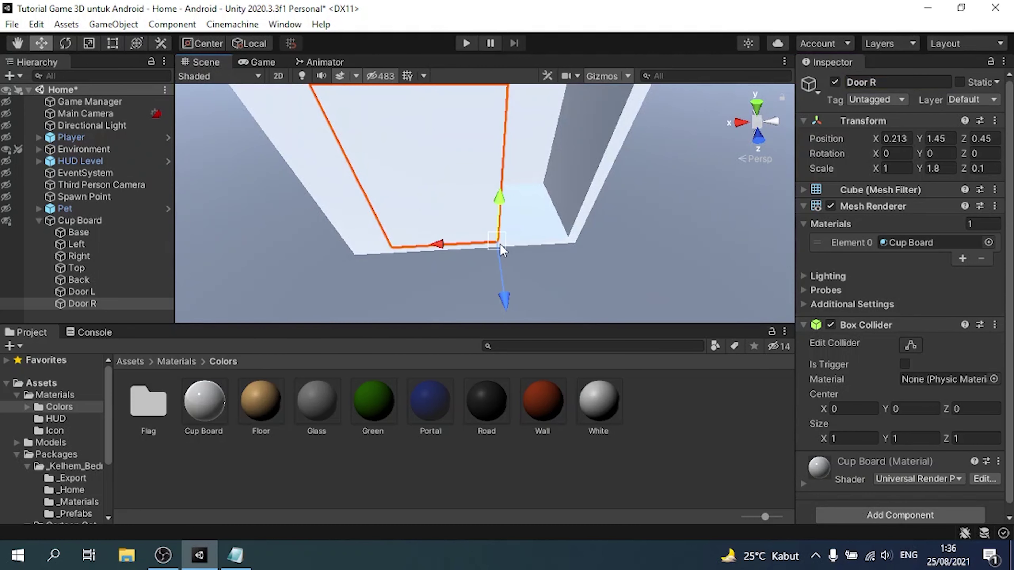
left_click_drag(500, 244, 559, 249)
right_click_drag(536, 216, 535, 125)
key("v")
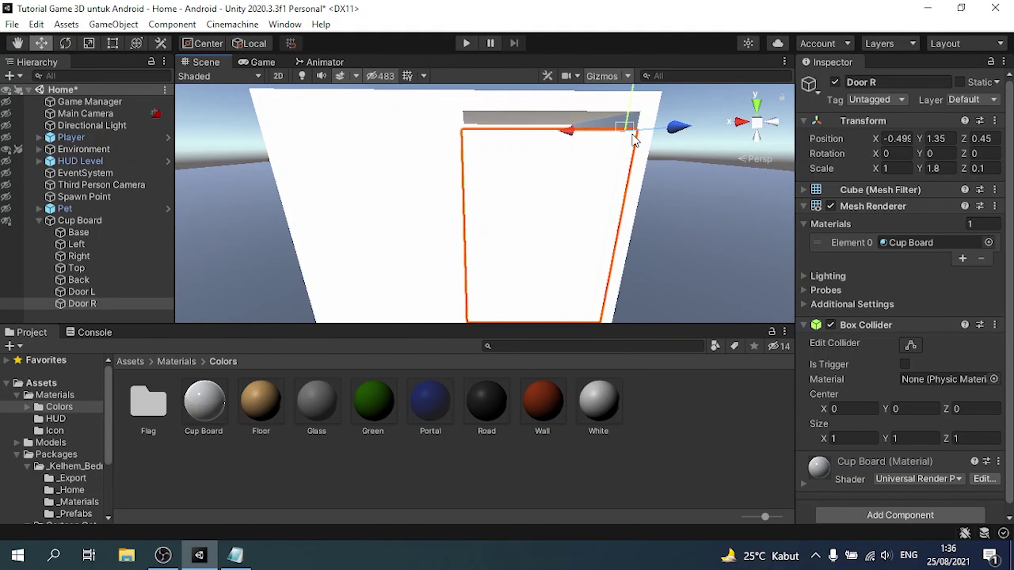
left_click_drag(639, 139, 641, 128)
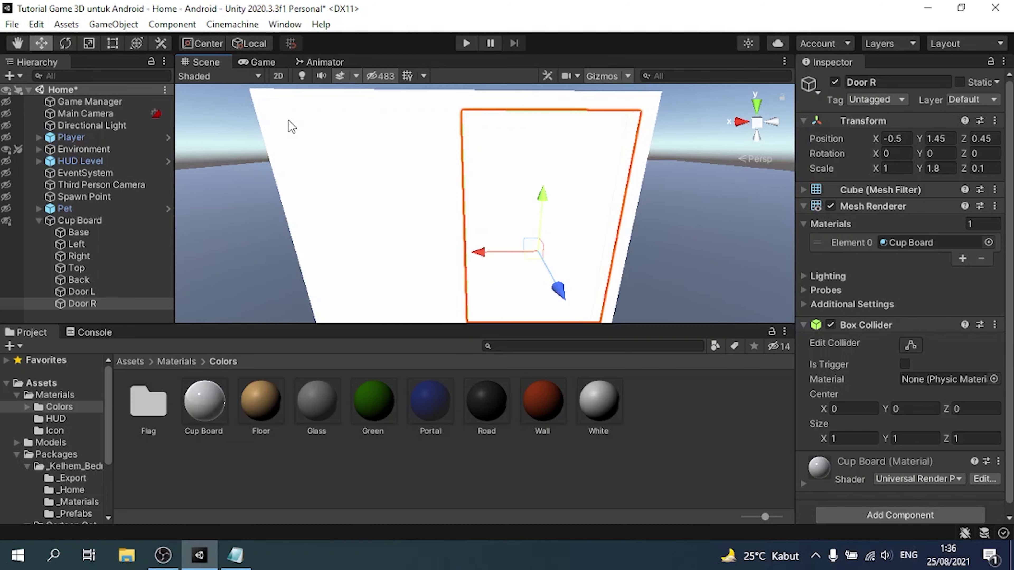
- Apply the dark Road material to both Door L and Door R
right_click_drag(290, 127, 278, 152)
left_click(279, 152)
right_click_drag(533, 182, 611, 192)
key("s")
left_click(119, 294)
left_click(113, 306, "ctrl")
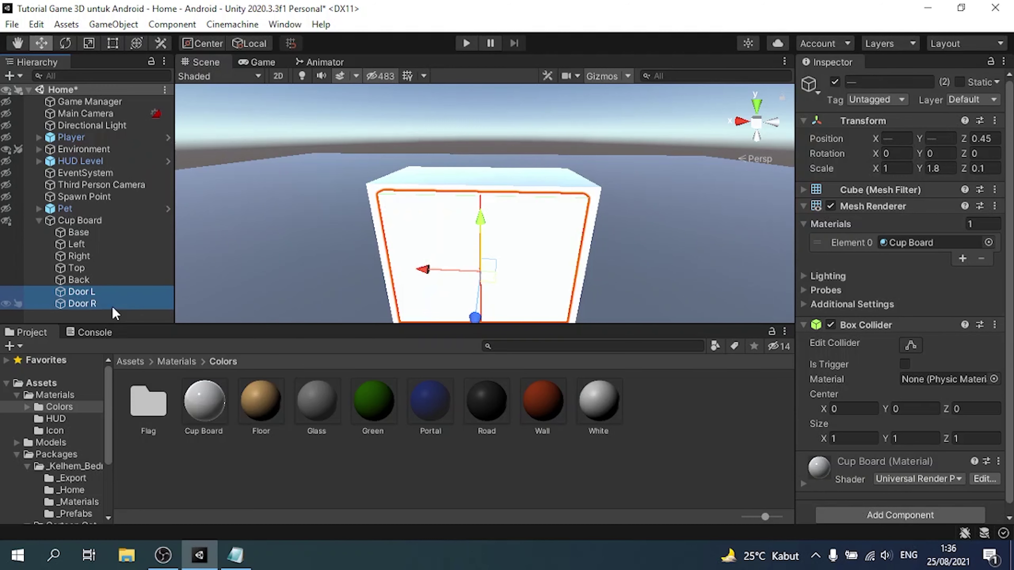
left_click_drag(472, 417, 537, 248)
left_click_drag(486, 402, 431, 256)
right_click_drag(511, 267, 365, 167)
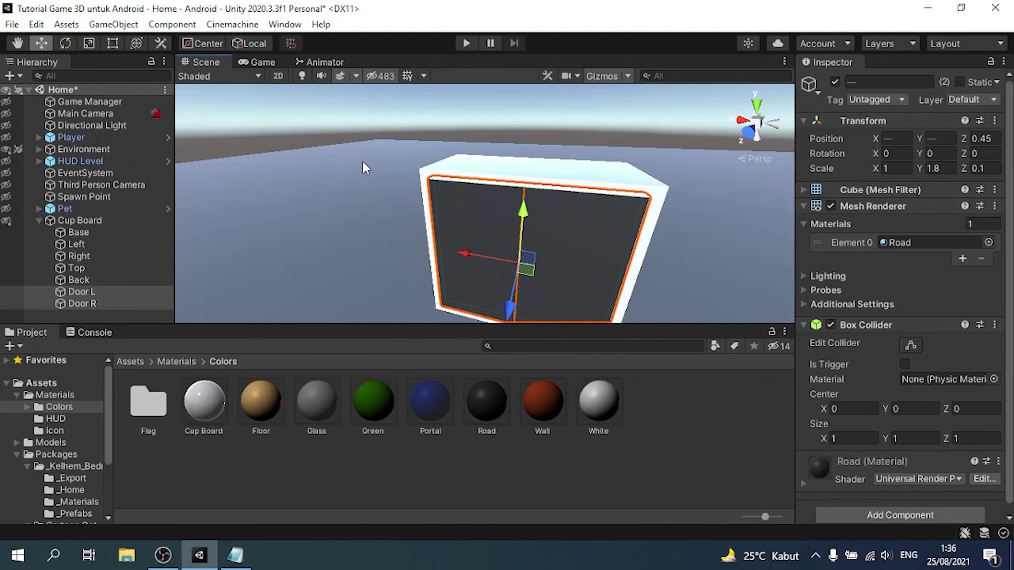
- Add a 3D cube as a child of Door L
left_click(334, 106)
right_click_drag(334, 107, 489, 115)
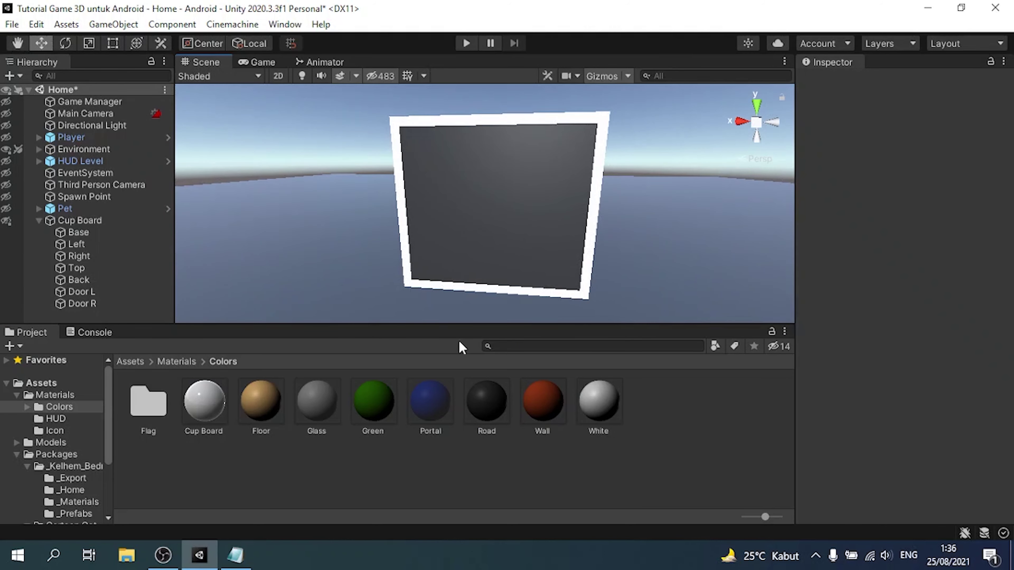
left_click(86, 294)
right_click(99, 295)
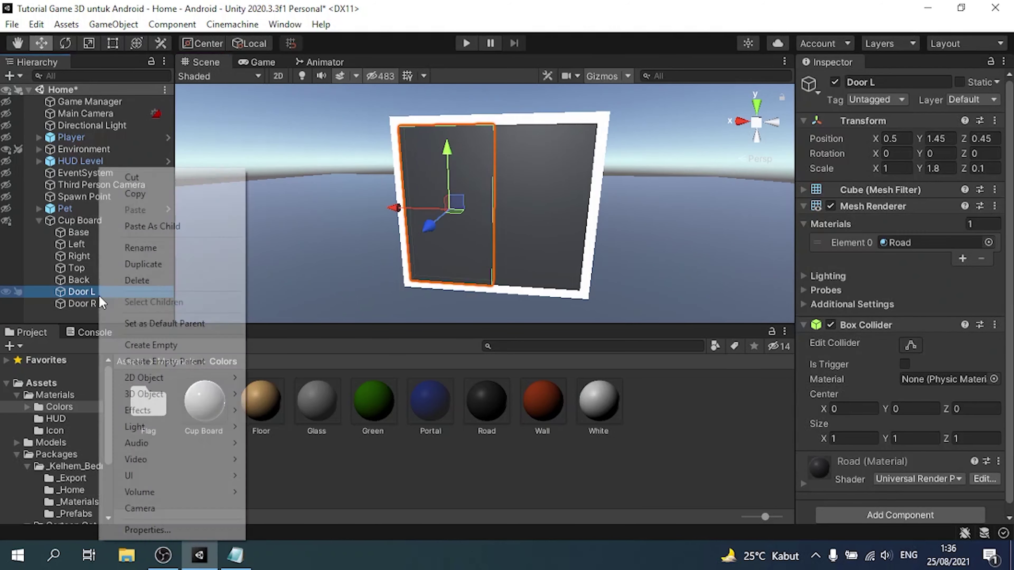
mouse_move(186, 395)
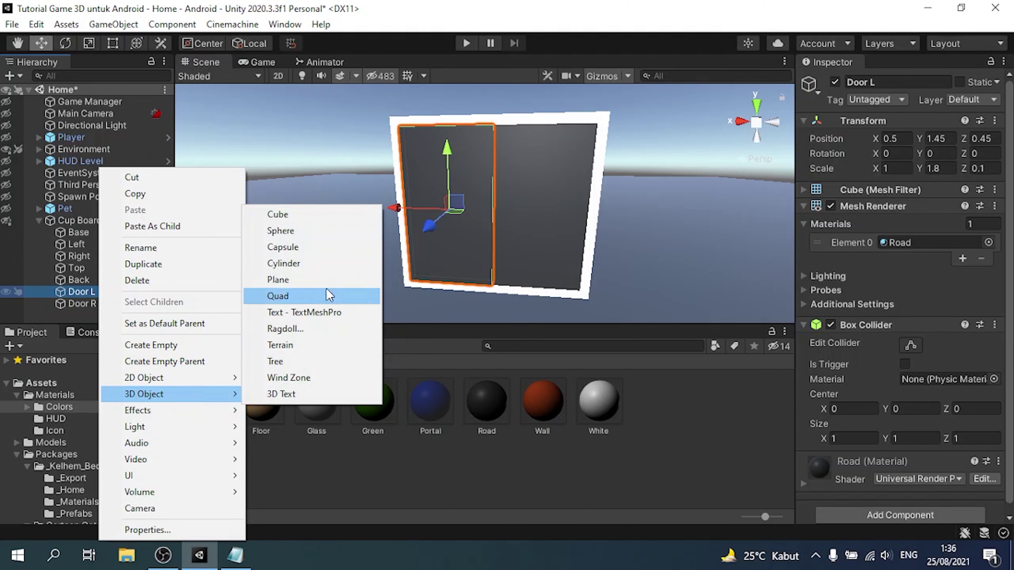
left_click(280, 214)
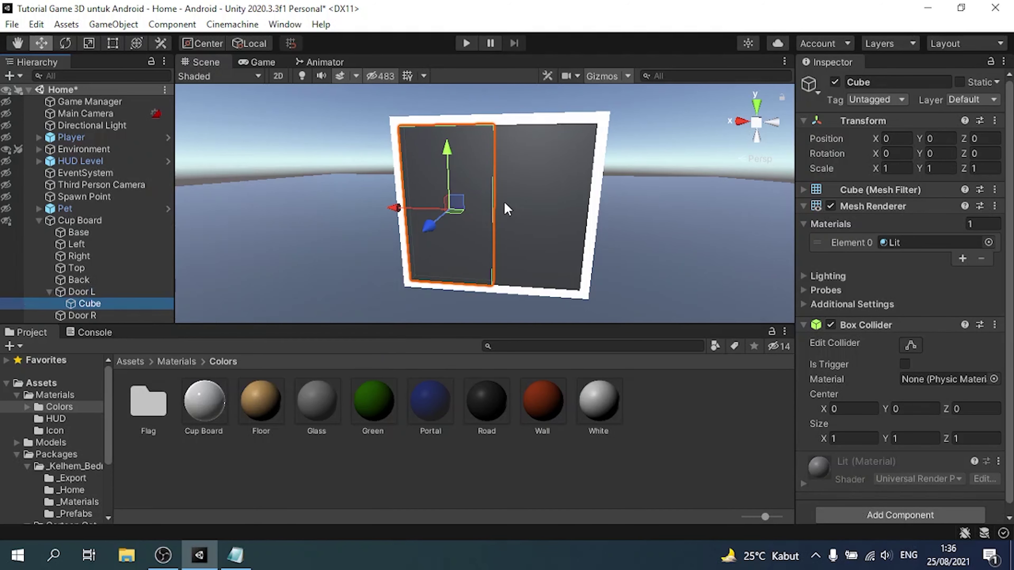
left_click_drag(431, 226, 293, 311)
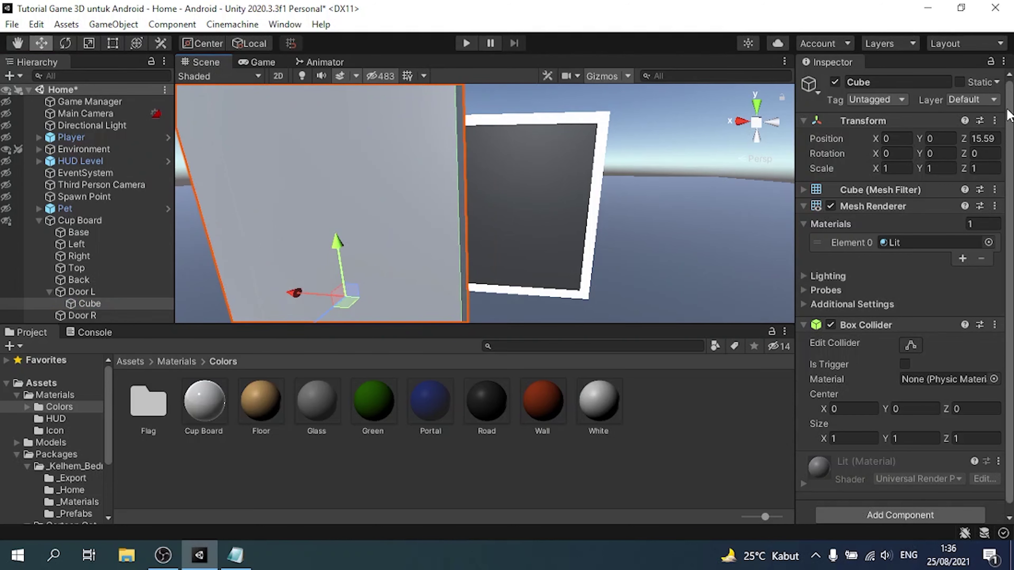
left_click(993, 119)
left_click(967, 138)
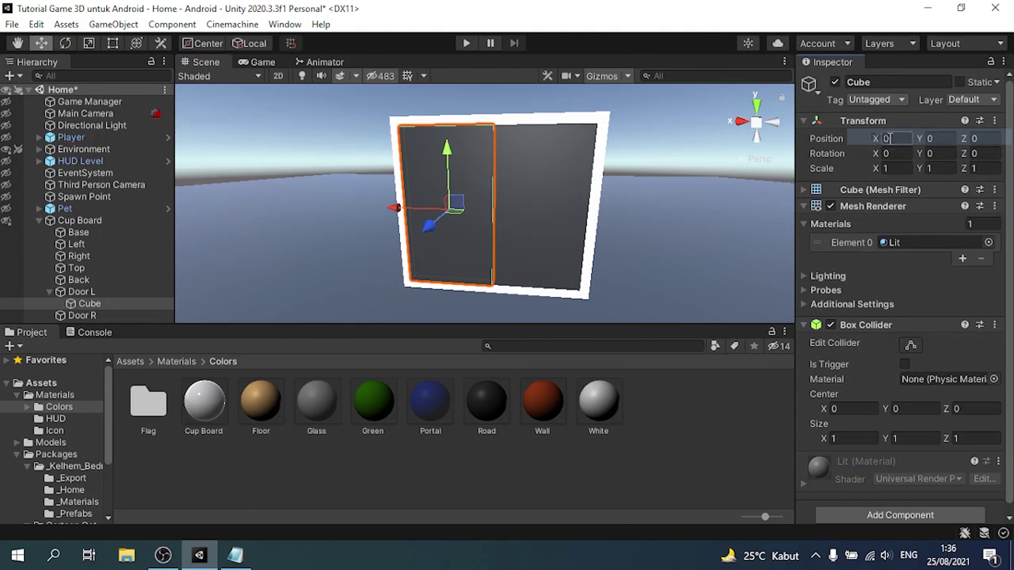
- Set the scale of the cube under Door L to 0.1 in X and Y, and hide Door R in the scene
type("0.1")
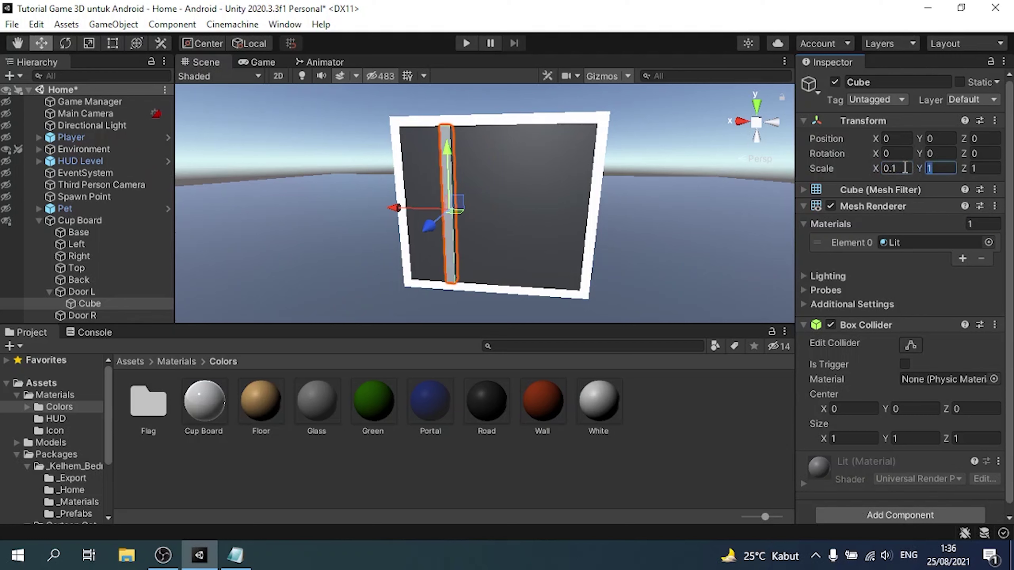
key("Tab")
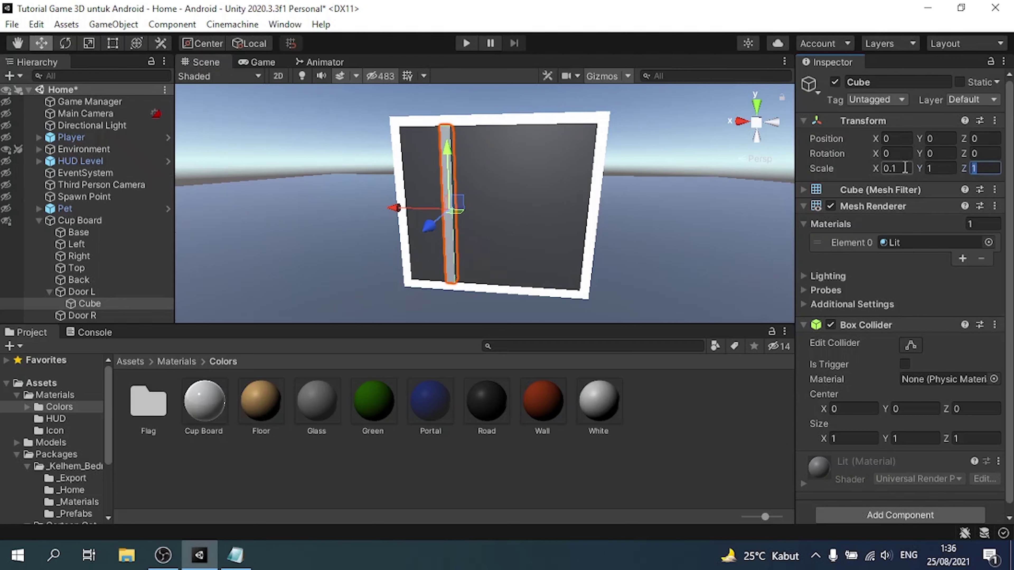
type("0.")
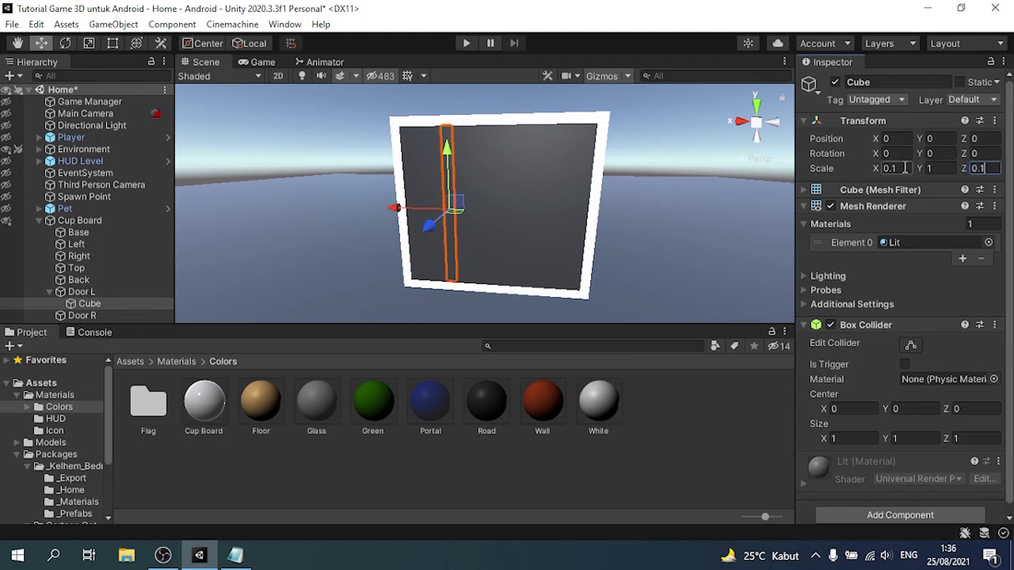
key("shift+Tab")
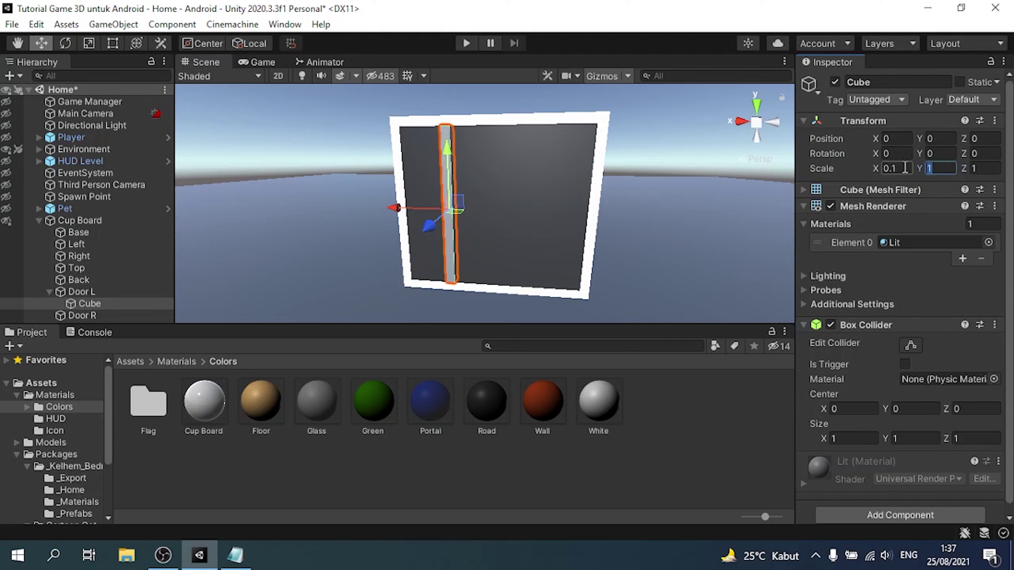
type("0.1")
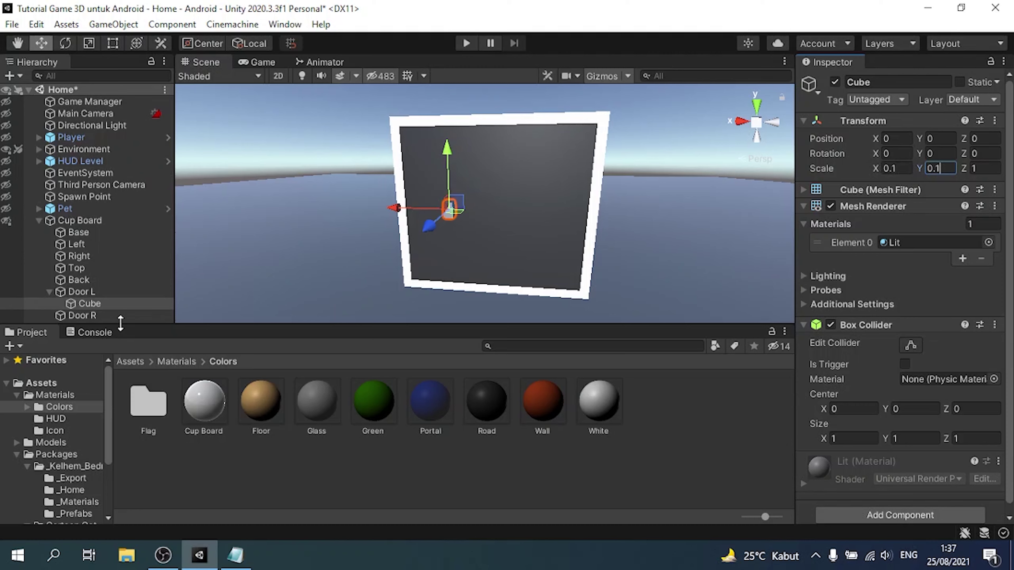
left_click(6, 315)
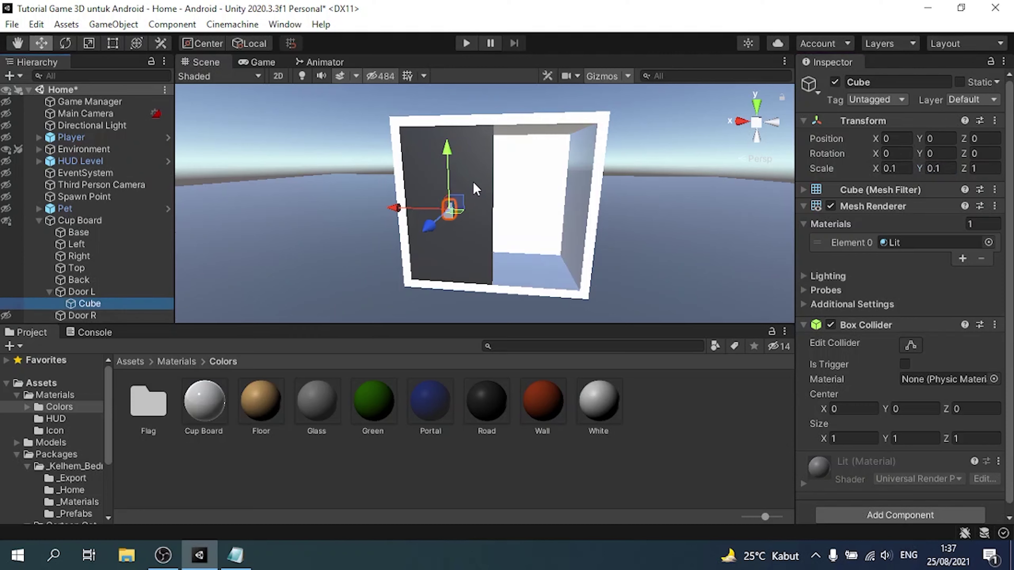
- Snap the handle cube to Door L's upper inner corner at X -0.45 and set its Z scale to 0.1
left_click_drag(474, 188, 477, 228, "alt")
scroll(477, 227, "up", 5)
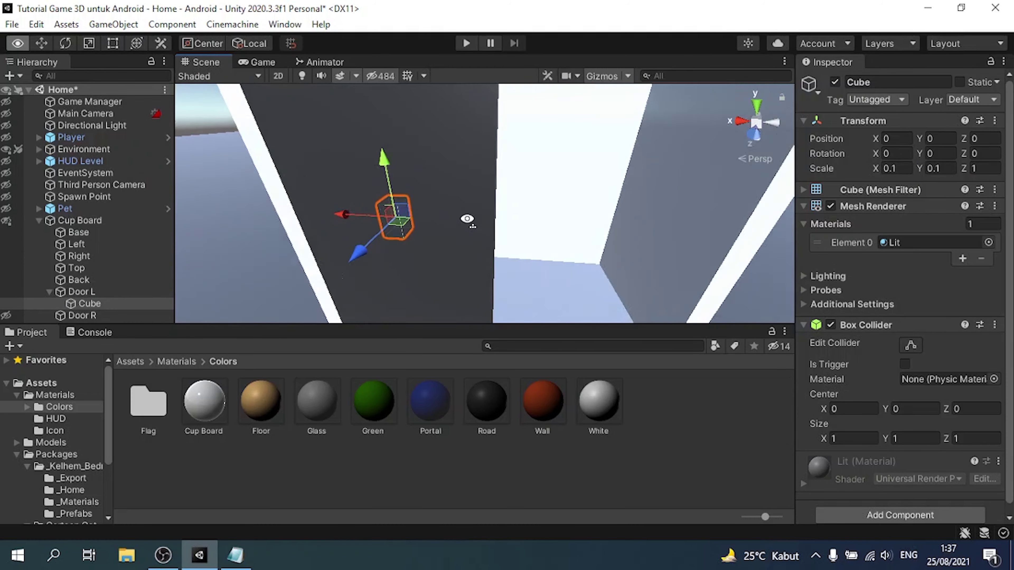
left_click_drag(384, 210, 450, 257)
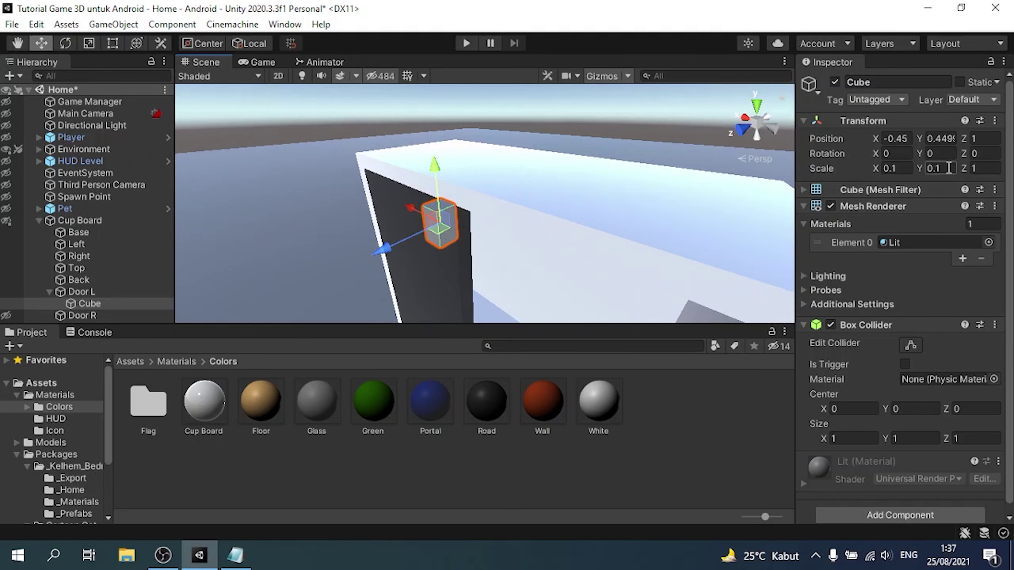
left_click(991, 171)
type("0.1")
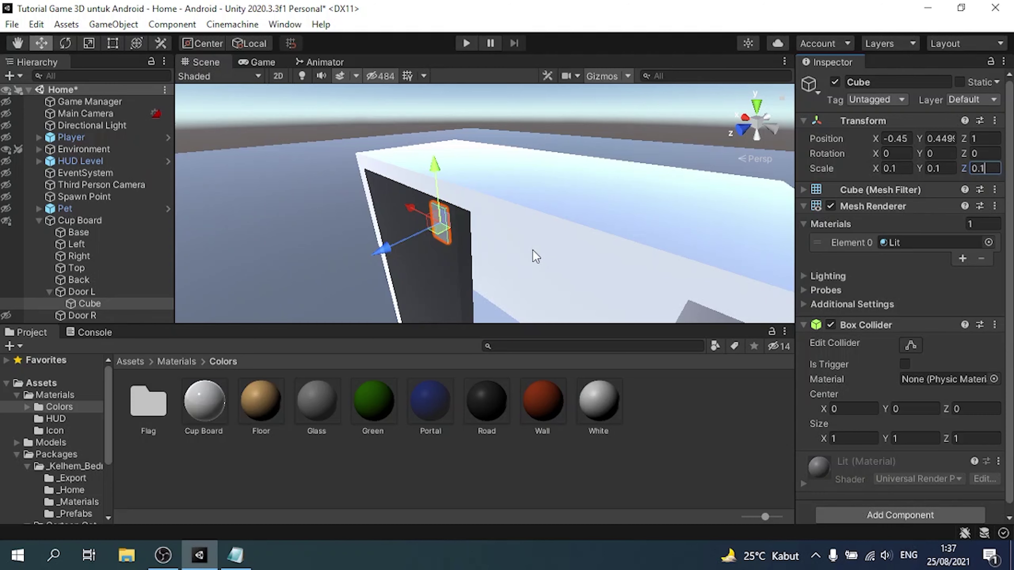
- Snap the handle cube against Door L's front face and set its Y position to 0
left_click_drag(535, 256, 515, 154, "alt")
key("ctrl+z")
key("v")
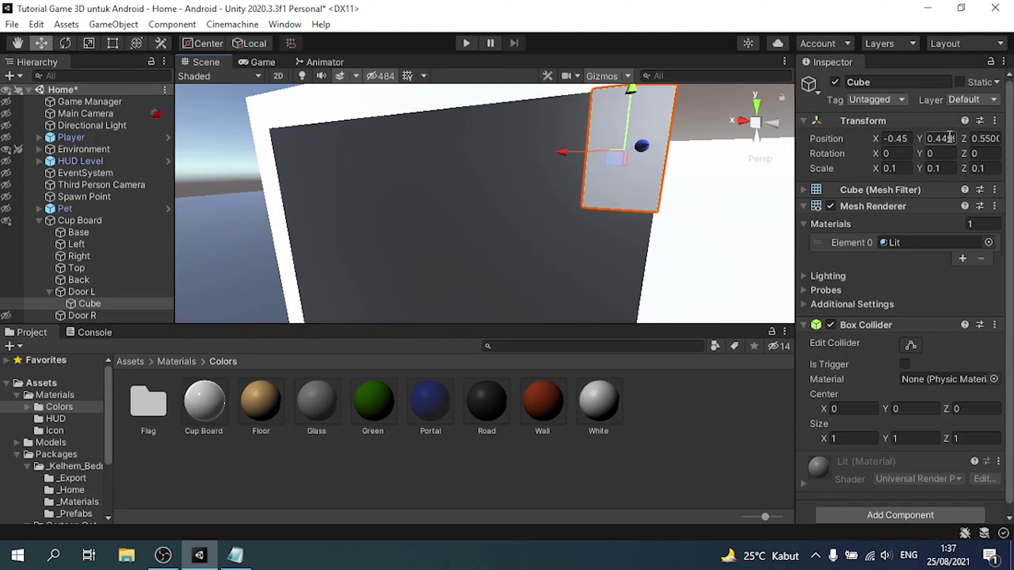
left_click(948, 136)
type("0")
key("Return")
left_click_drag(579, 190, 681, 173, "alt")
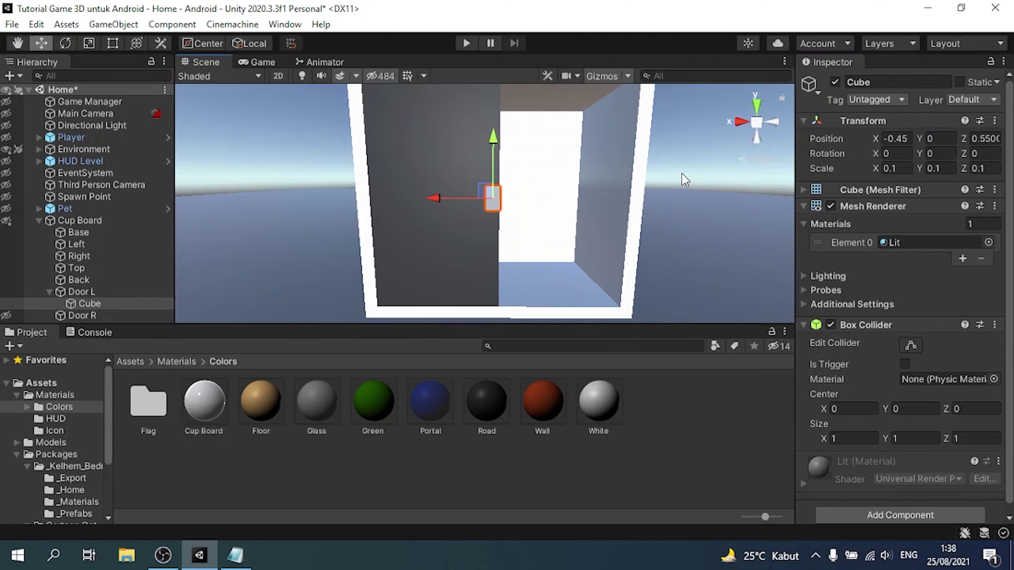
- Move the handle away from Door L's inner edge to an X position of -0.4
left_click_drag(449, 201, 444, 201)
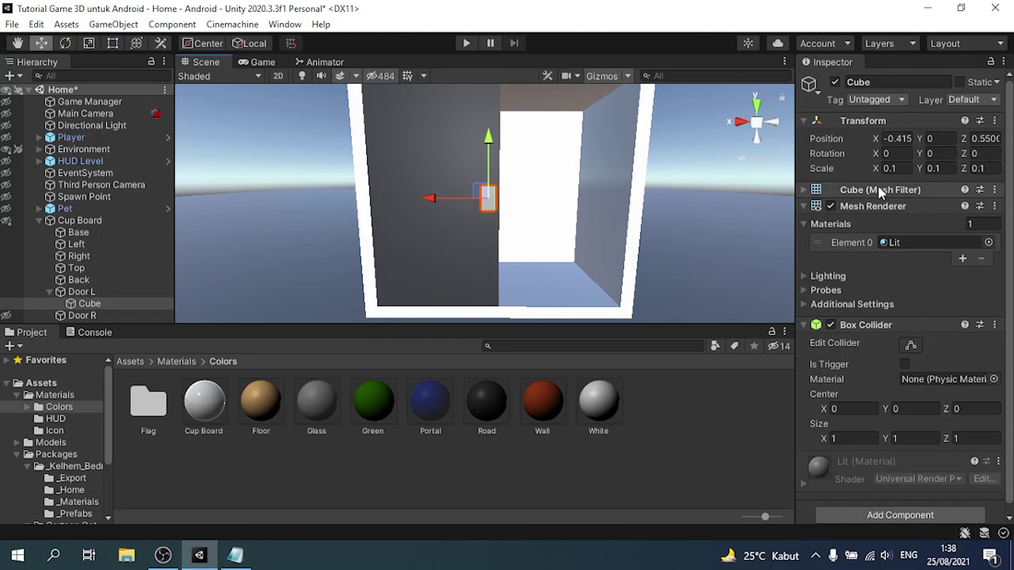
left_click_drag(903, 139, 912, 138)
key("BackSpace")
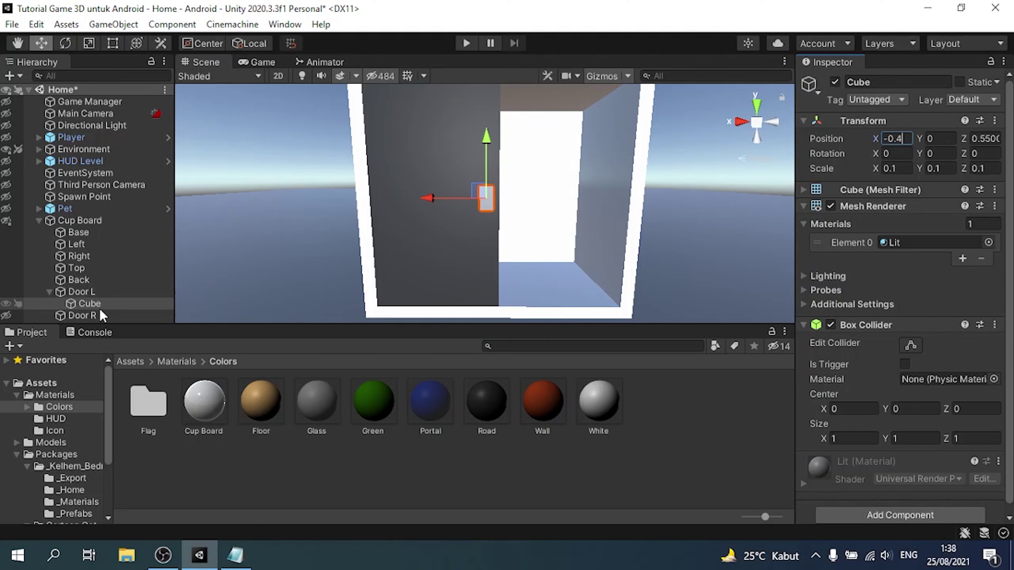
- Duplicate Door L's handle cube, make the copy a child of Door R, and unhide Door R
right_click(107, 302)
left_click(168, 261)
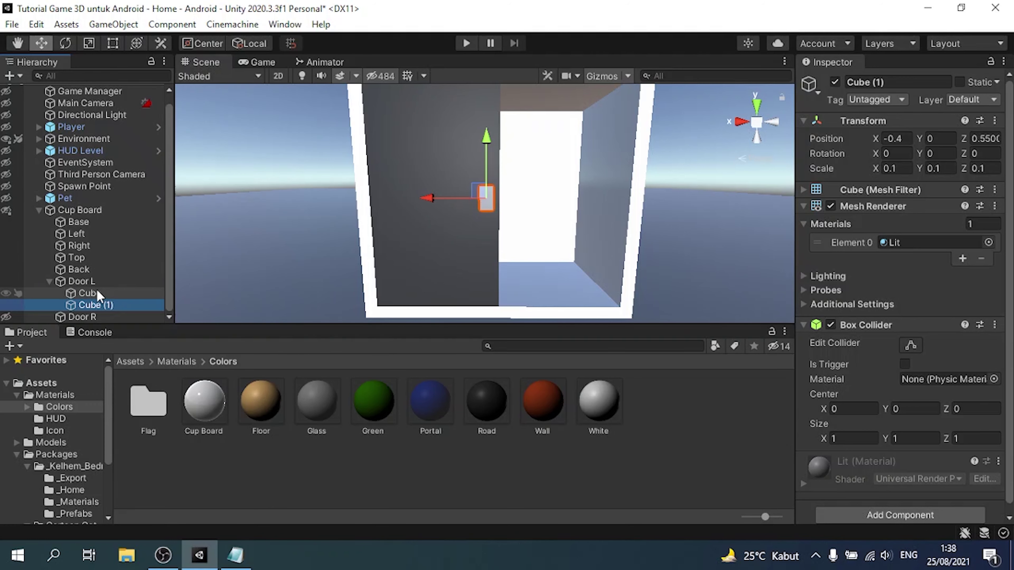
left_click_drag(102, 306, 104, 317)
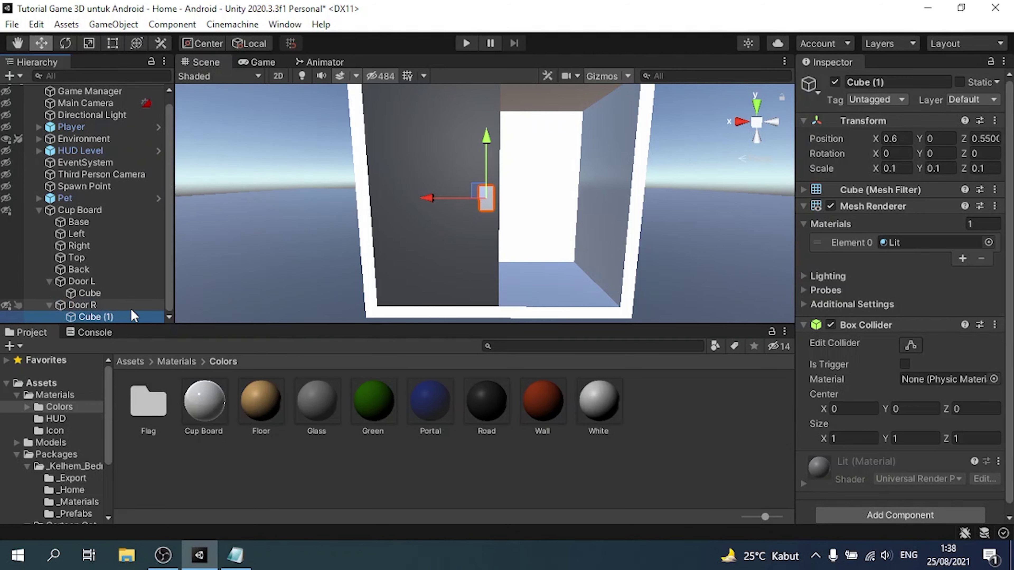
left_click(6, 306)
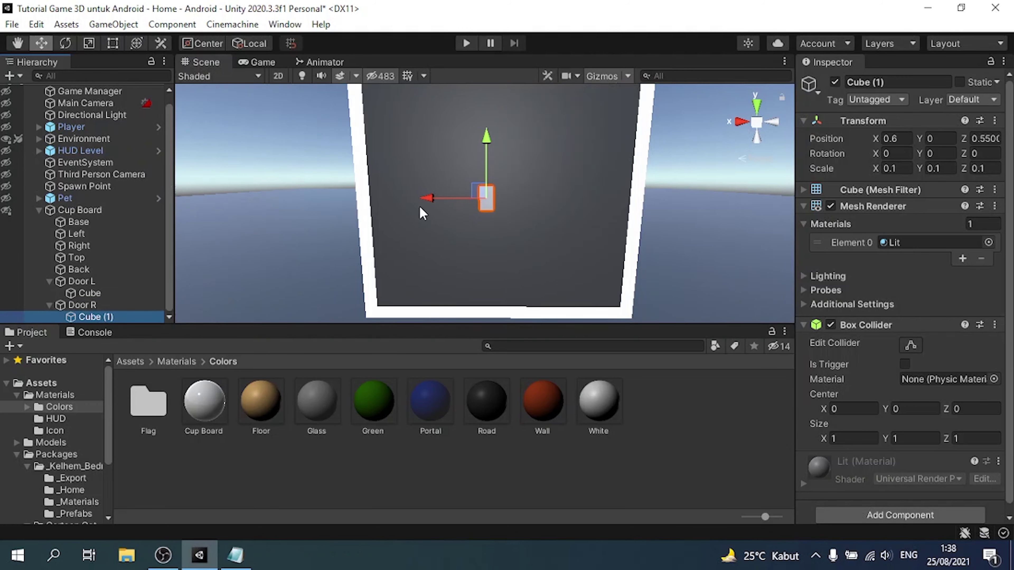
- Move the duplicated handle cube onto Door R at an X position of 0.3
mouse_move(445, 205)
left_mouse_down()
mouse_move(478, 208)
mouse_move(456, 197)
left_mouse_up()
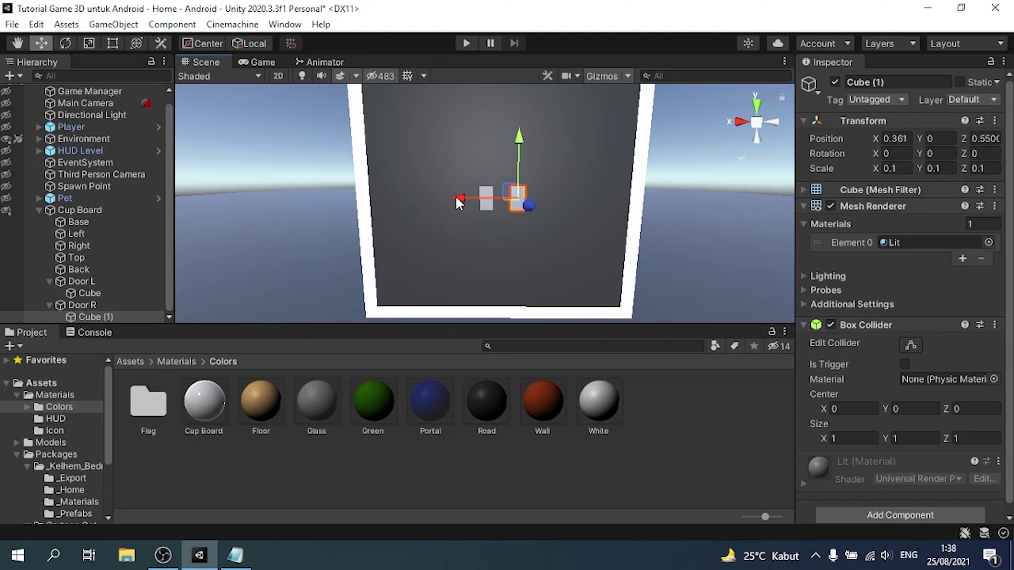
left_click(900, 137)
type("0.3")
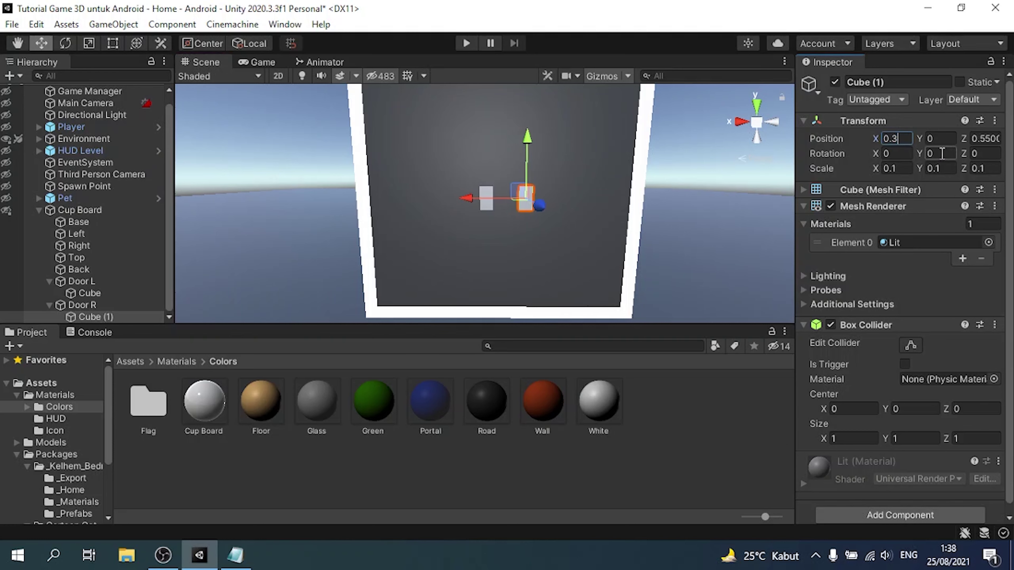
left_click(115, 304)
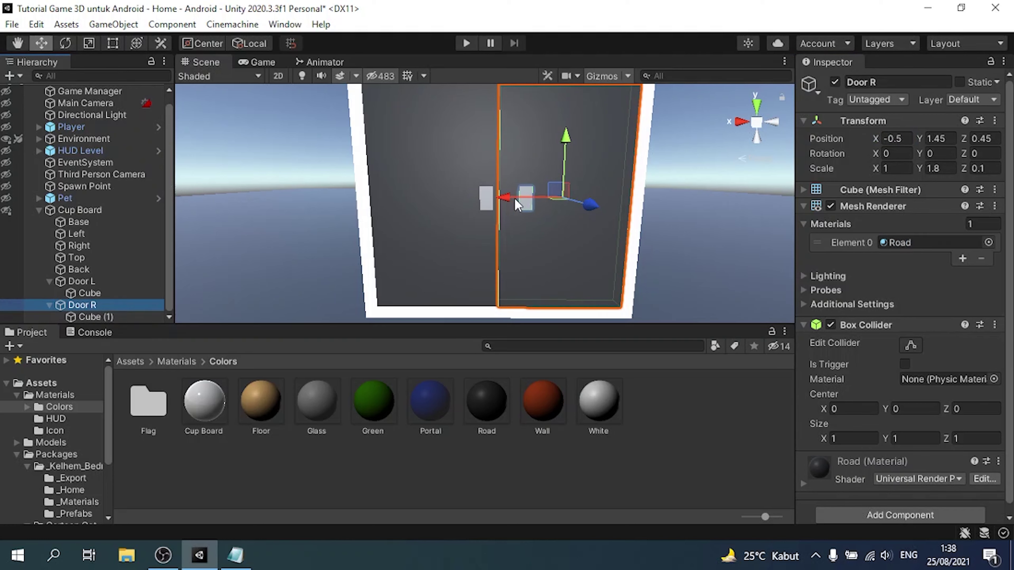
left_click_drag(515, 198, 505, 199)
key("ctrl+z")
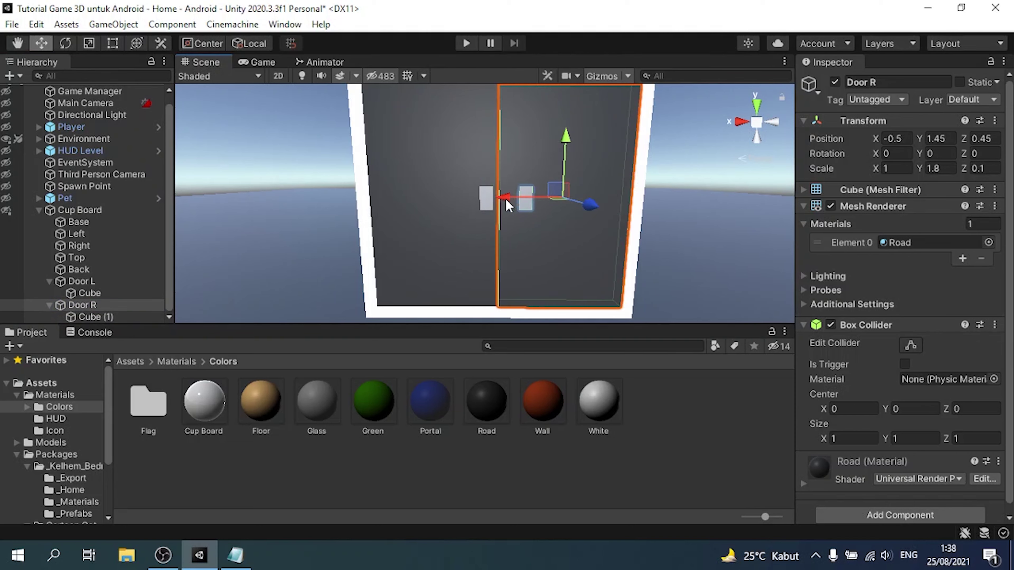
left_click(94, 332)
- With Door L hidden, snap Door R's handle cube to the door's inner edge at X 0.45 and set its Y position to 0
left_click(91, 318)
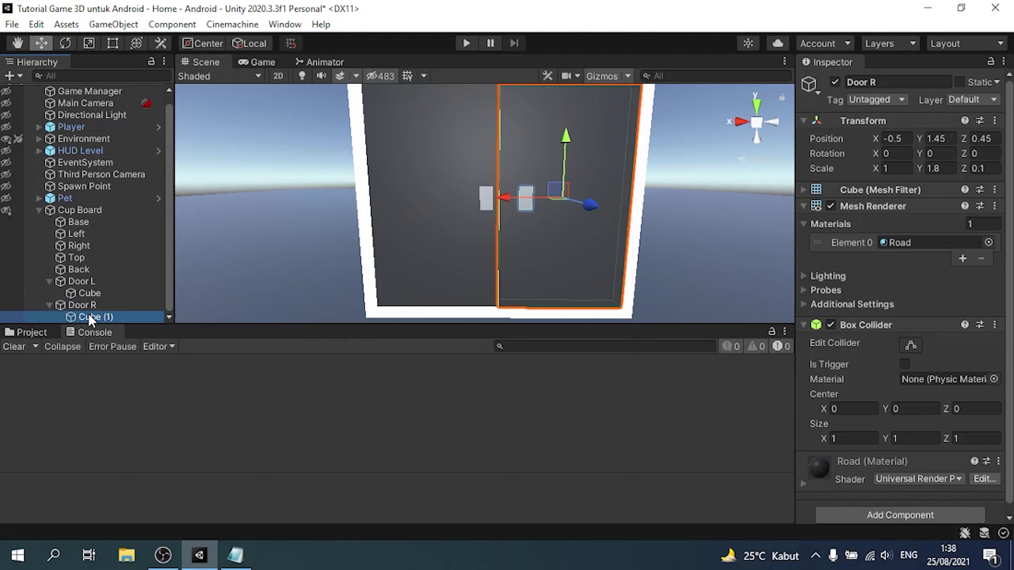
right_click_drag(593, 197, 587, 163)
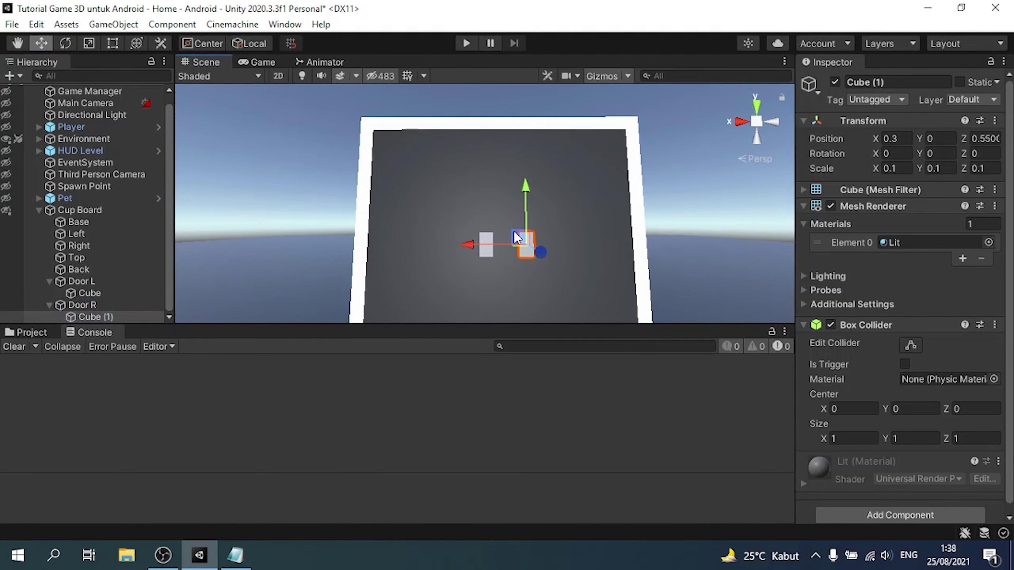
left_click(7, 281)
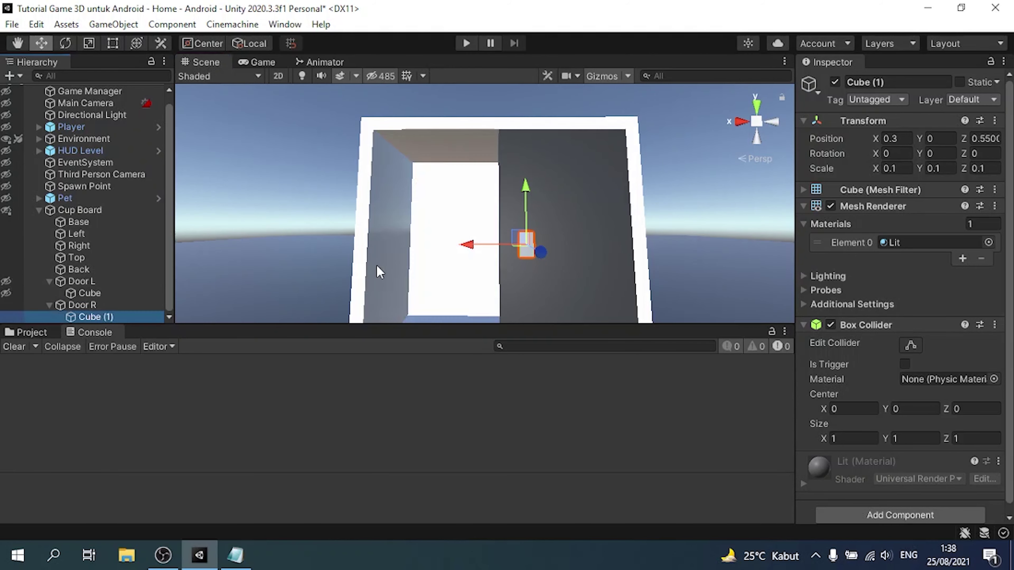
left_click_drag(521, 200, 522, 120)
right_click_drag(522, 120, 678, 276)
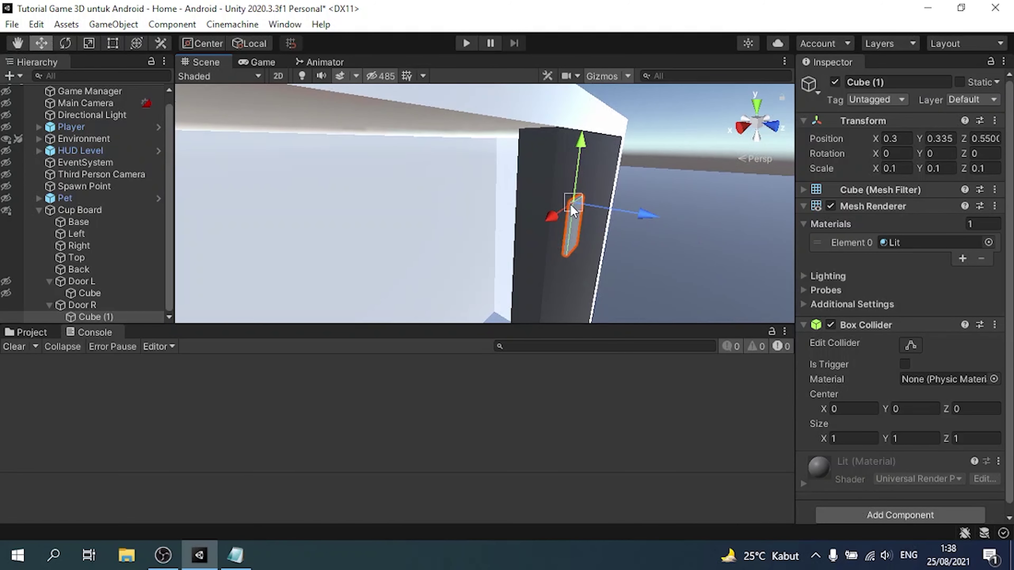
left_click_drag(558, 200, 563, 132)
right_click_drag(563, 132, 378, 135)
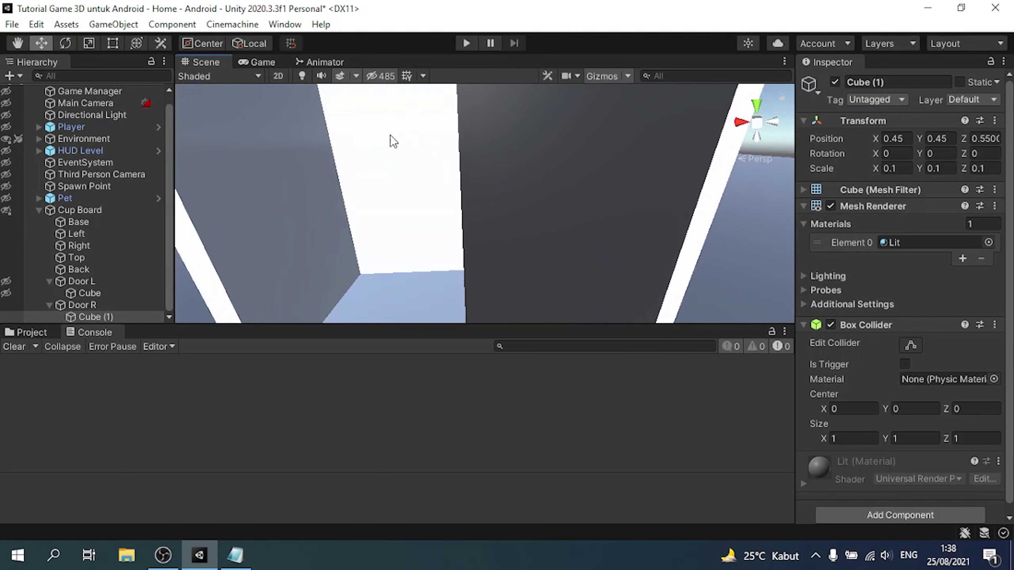
left_click(938, 138)
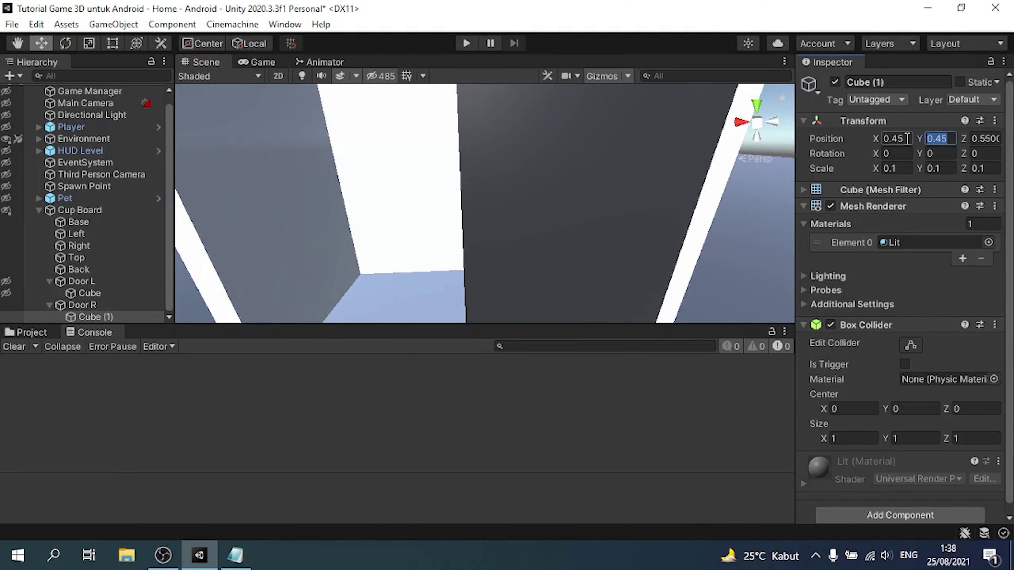
type("0")
key("Return")
- Select Door L's handle cube and unhide Door L in the scene
left_click(83, 294)
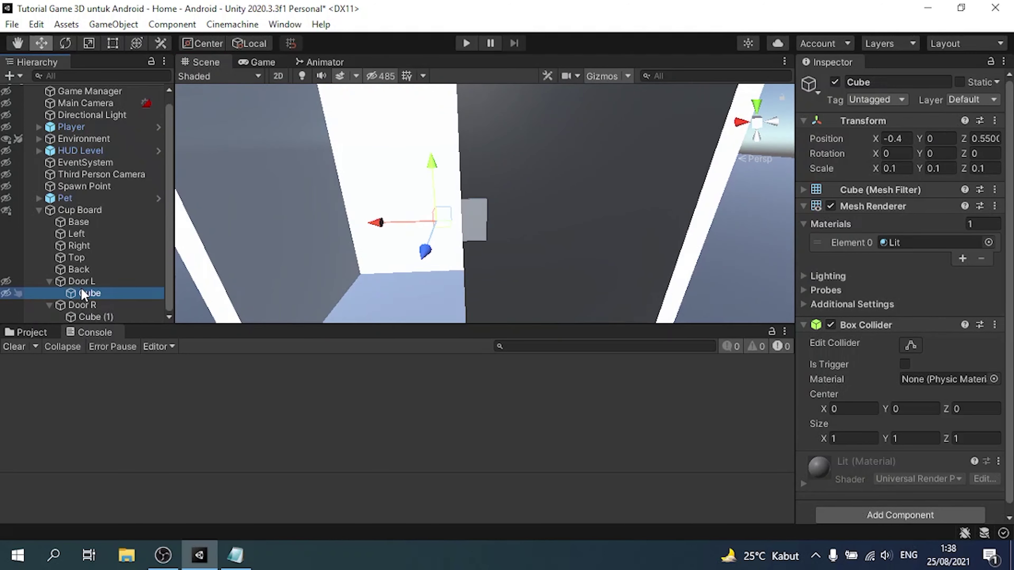
left_click(7, 281)
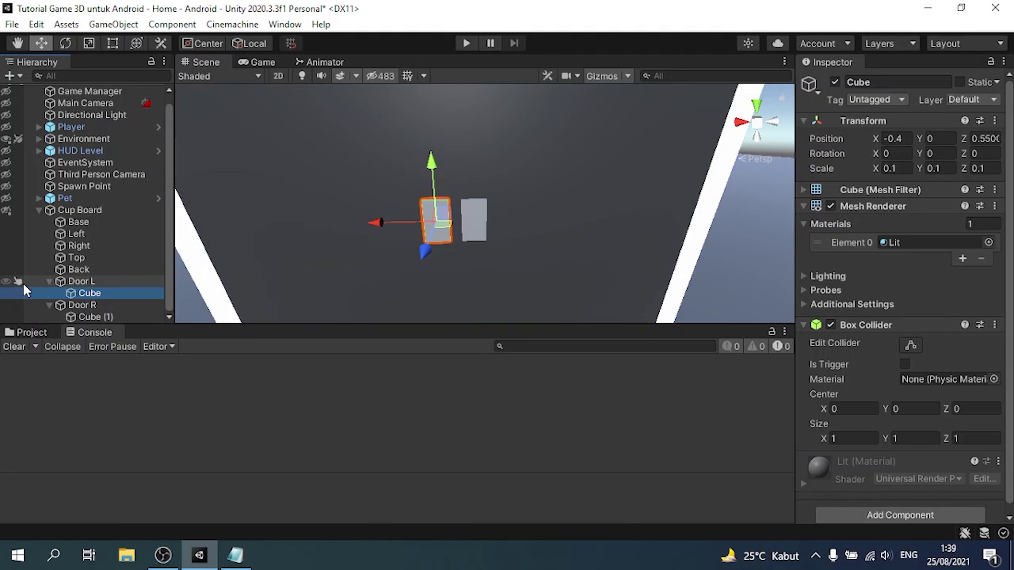
right_click_drag(371, 215, 335, 135)
- Hide Door R, try an X position of -0.45 for Door L's handle, and restore it to -0.4
left_click(14, 305)
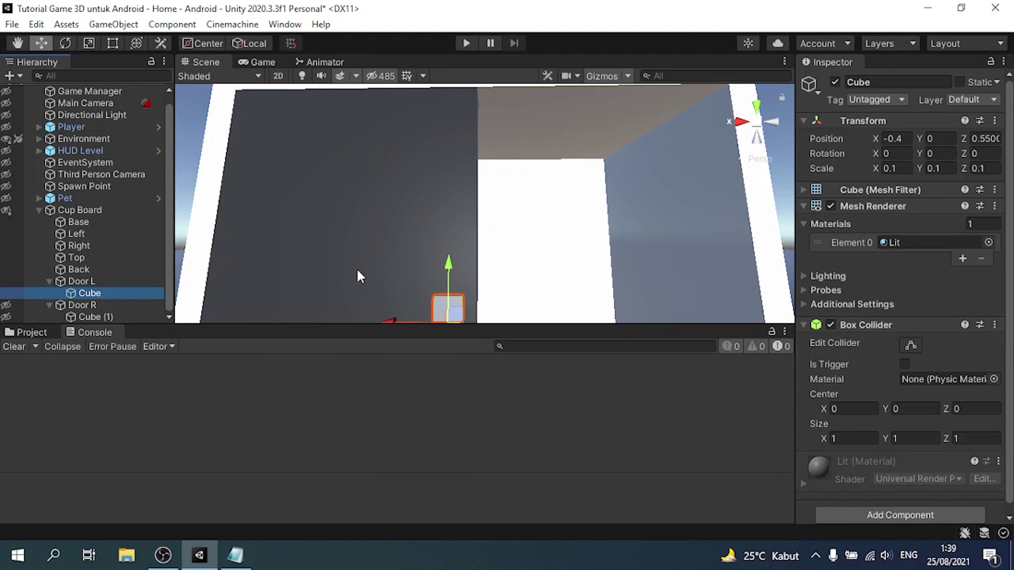
right_click_drag(412, 286, 440, 308)
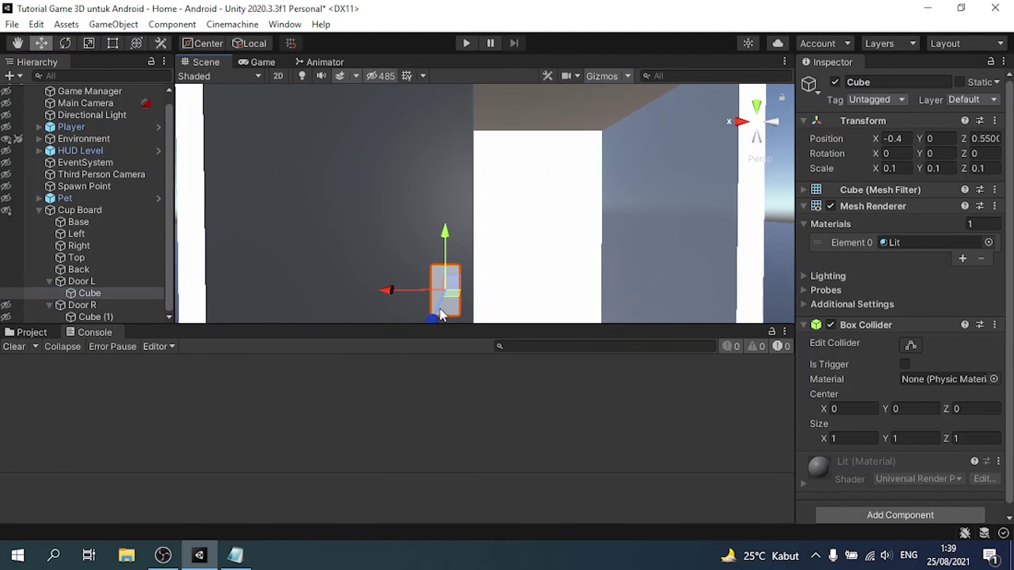
left_click(911, 140)
type("-0.45")
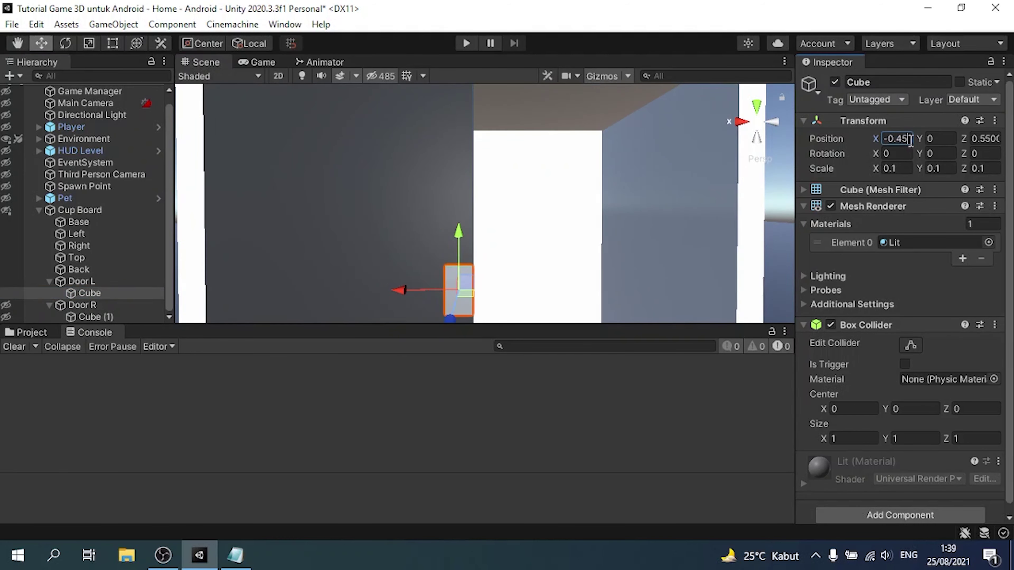
key("BackSpace")
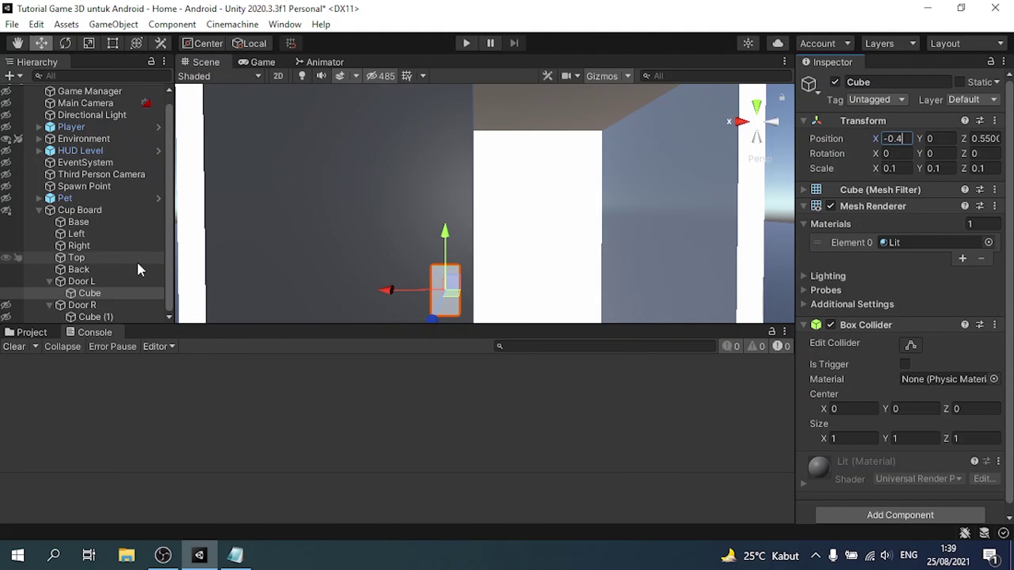
- Unhide Door R and set its handle cube's X position to 0.4
left_click(95, 318)
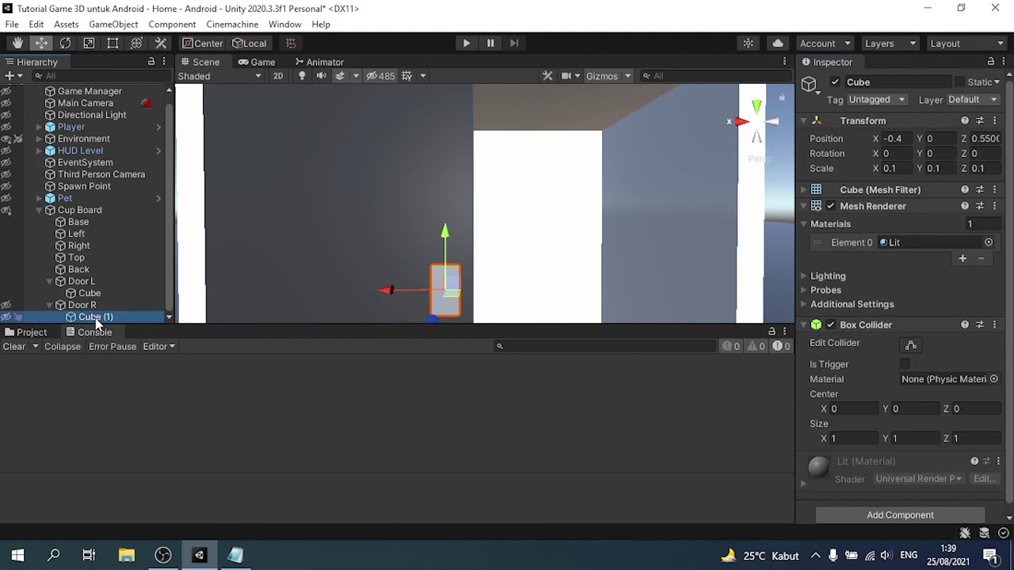
left_click(5, 306)
left_click(897, 140)
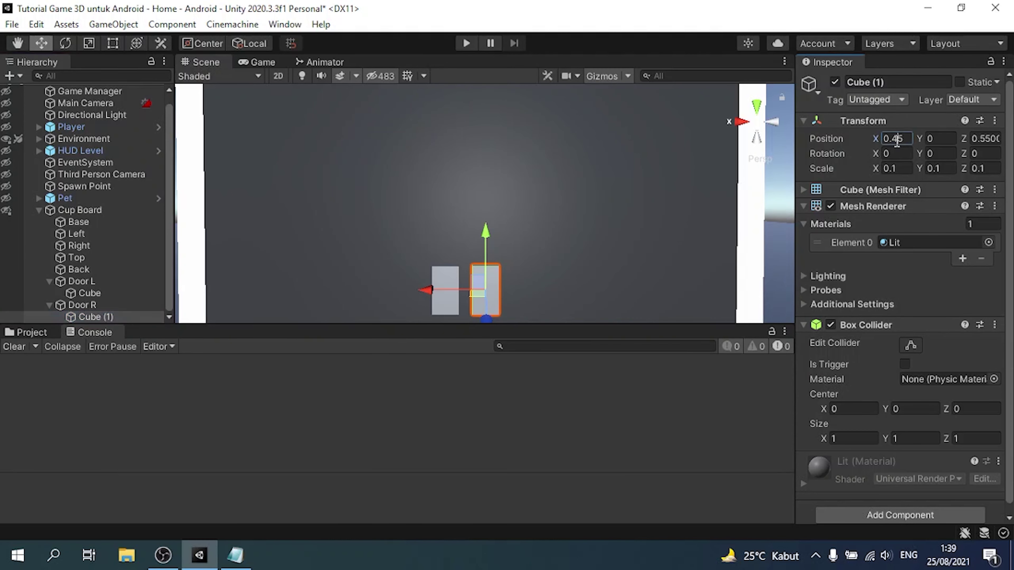
key("BackSpace")
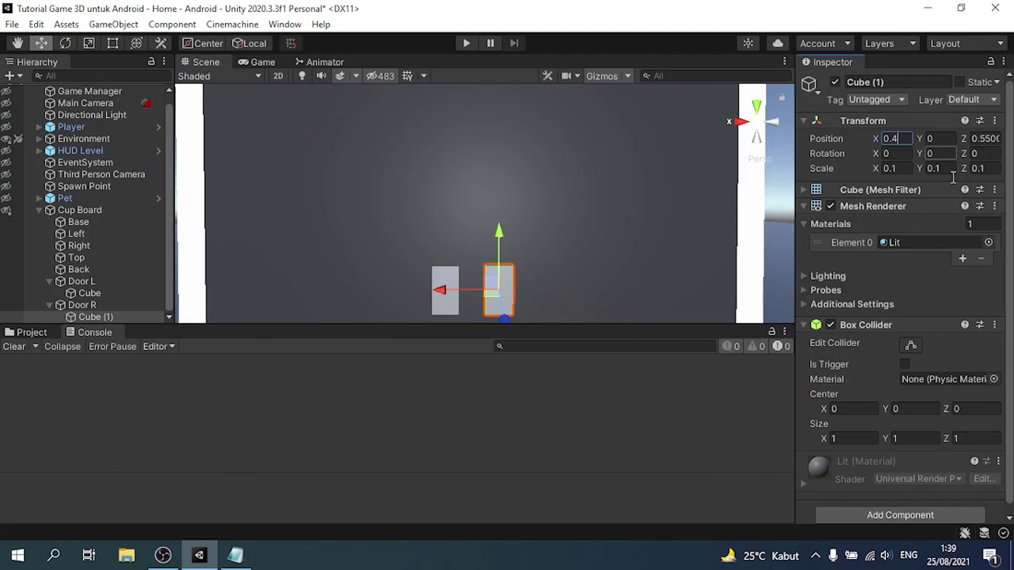
- Collapse both door groups in the hierarchy and apply the Cup Board material to Door R and Door L
left_click(367, 178)
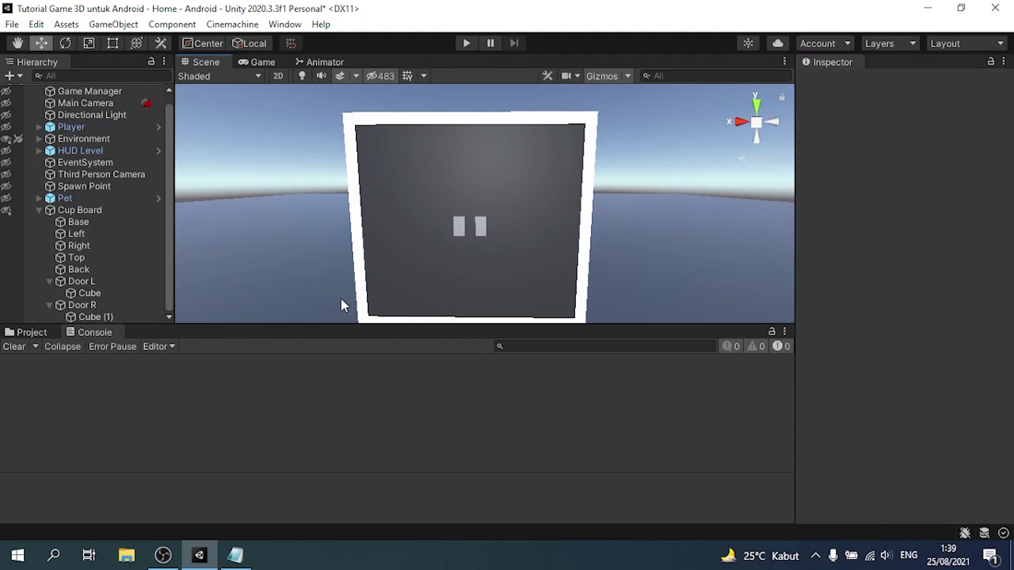
left_click(49, 282)
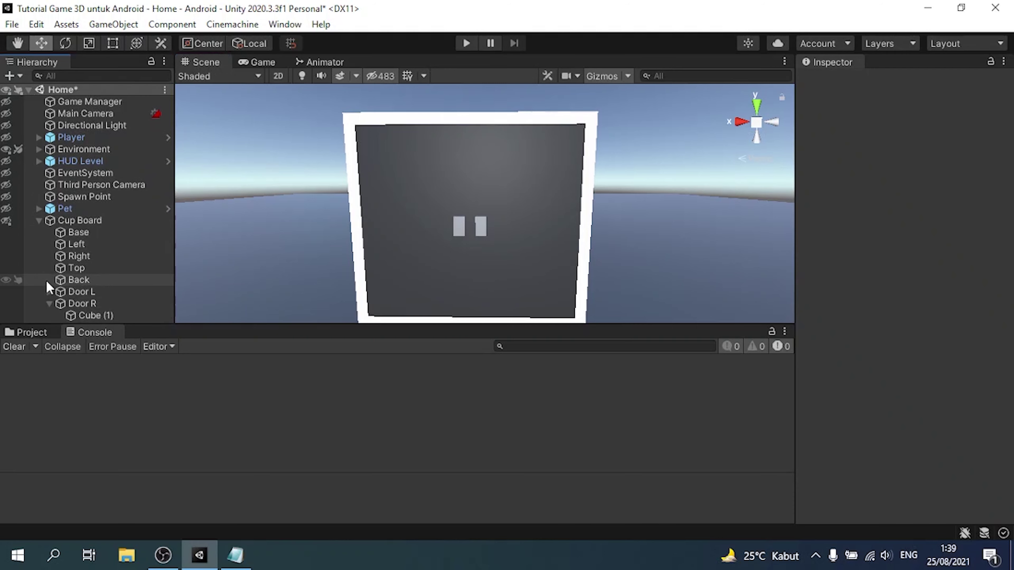
left_click(49, 303)
left_click(32, 332)
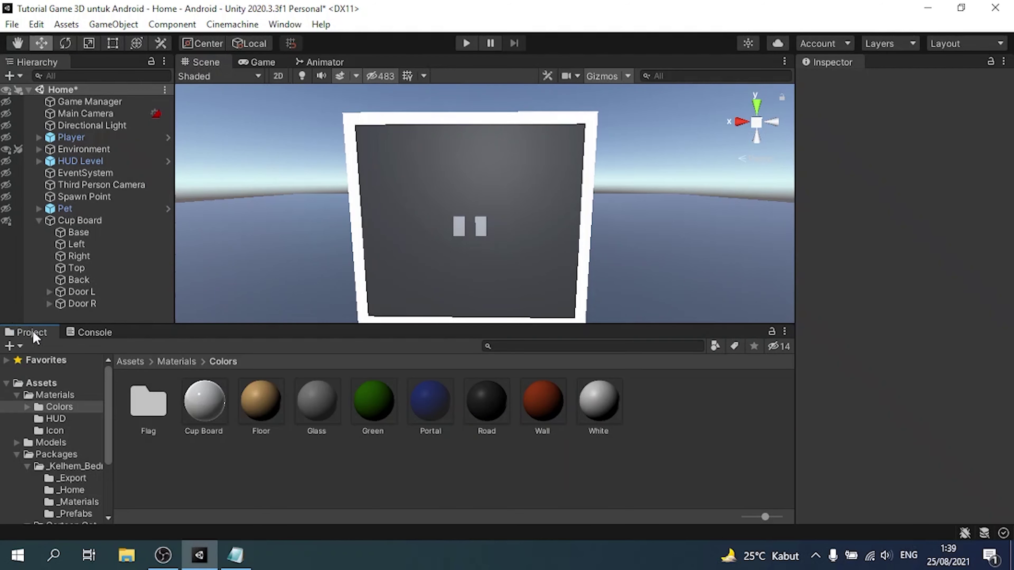
left_click_drag(190, 414, 538, 250)
left_click_drag(486, 287, 493, 297, "alt")
left_click_drag(203, 400, 357, 202)
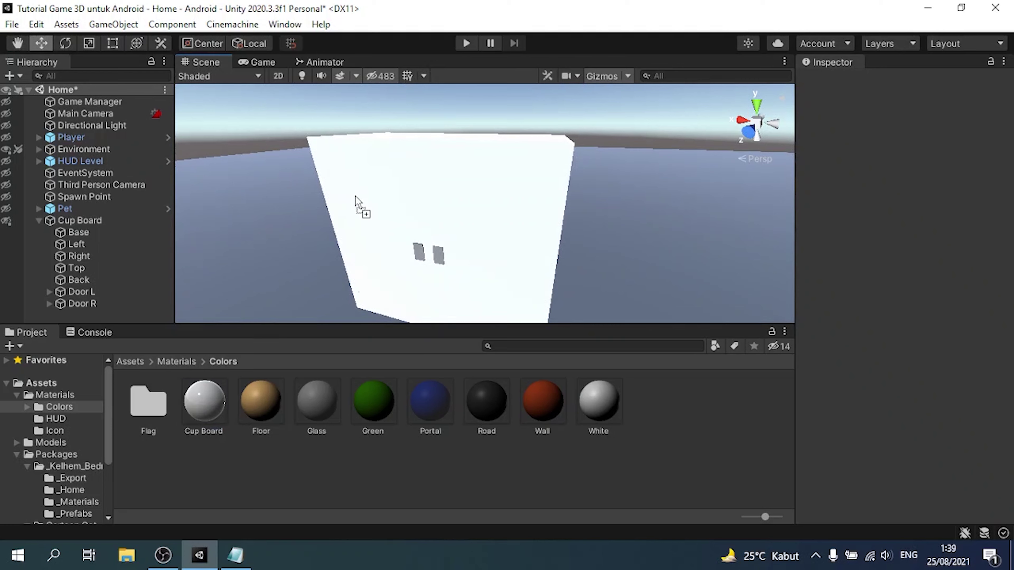
- Save the Home scene with the cupboard selected and return to the root Assets folder with its tree collapsed
left_click(434, 209)
left_click(130, 361)
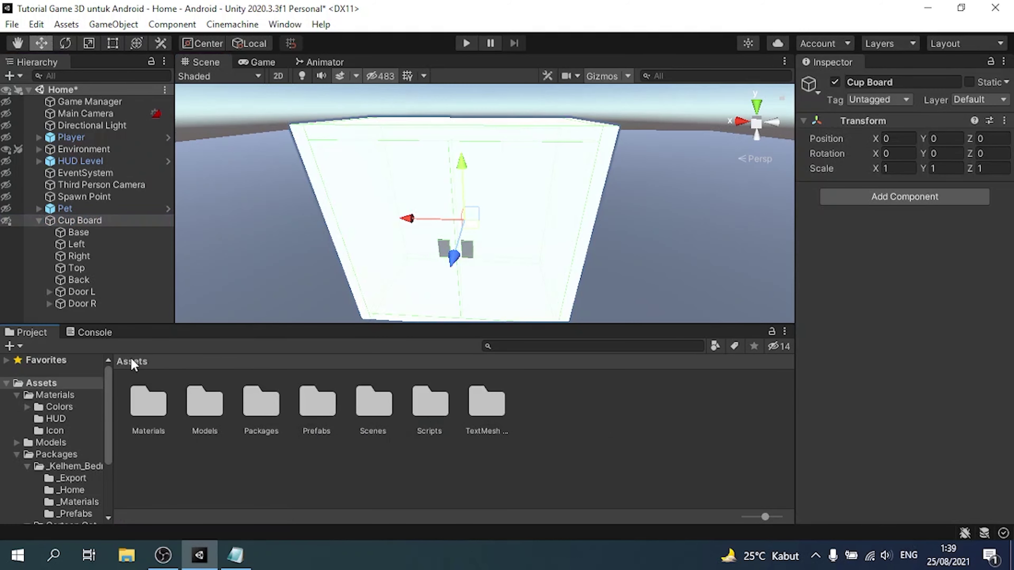
left_click(6, 384)
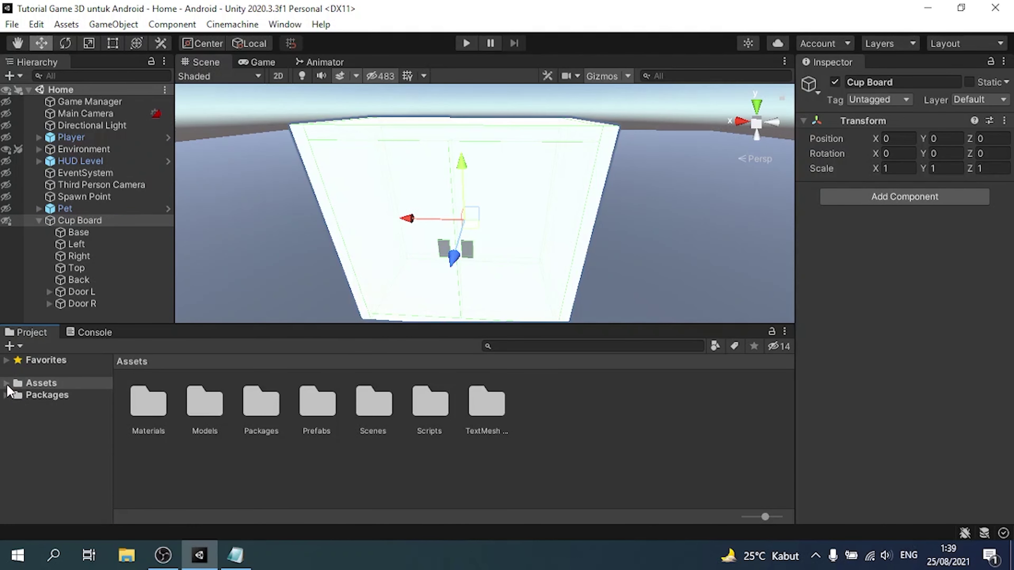
- Create a folder named Animations inside the Materials folder and open it
left_click(156, 412)
double_click(155, 412)
right_click(355, 447)
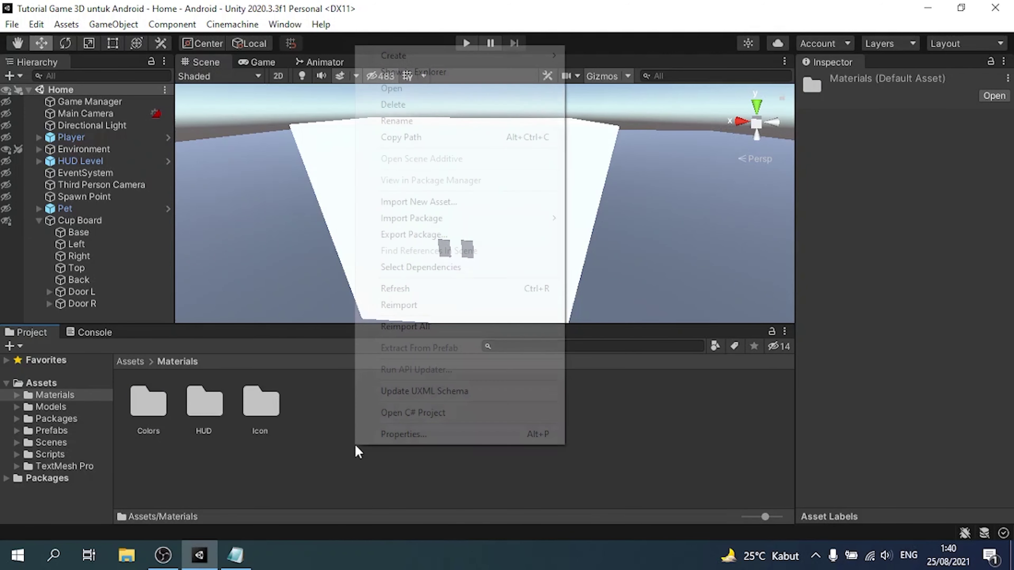
mouse_move(487, 55)
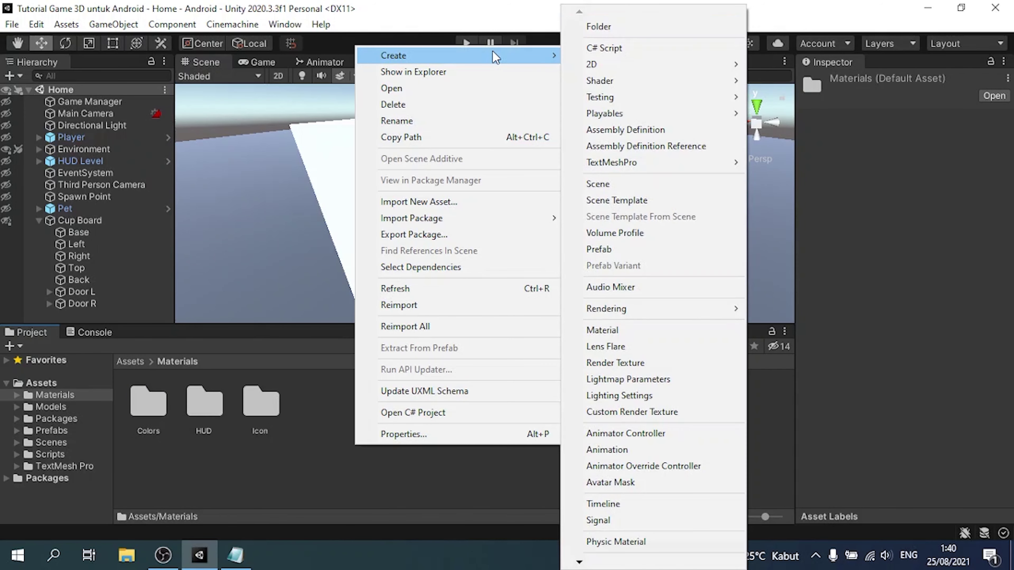
left_click(616, 28)
key("BackSpace")
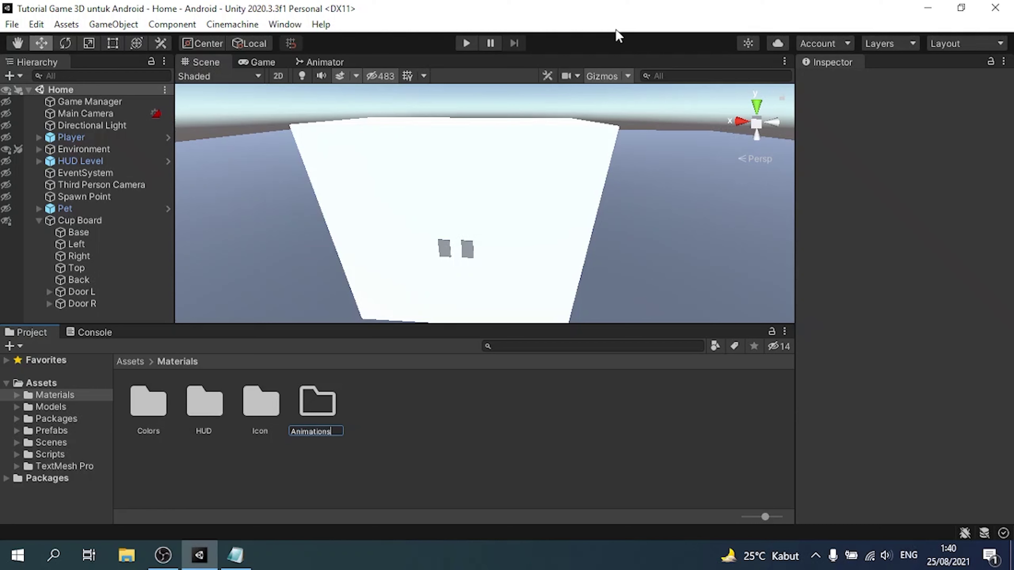
key("Return")
key("Return")
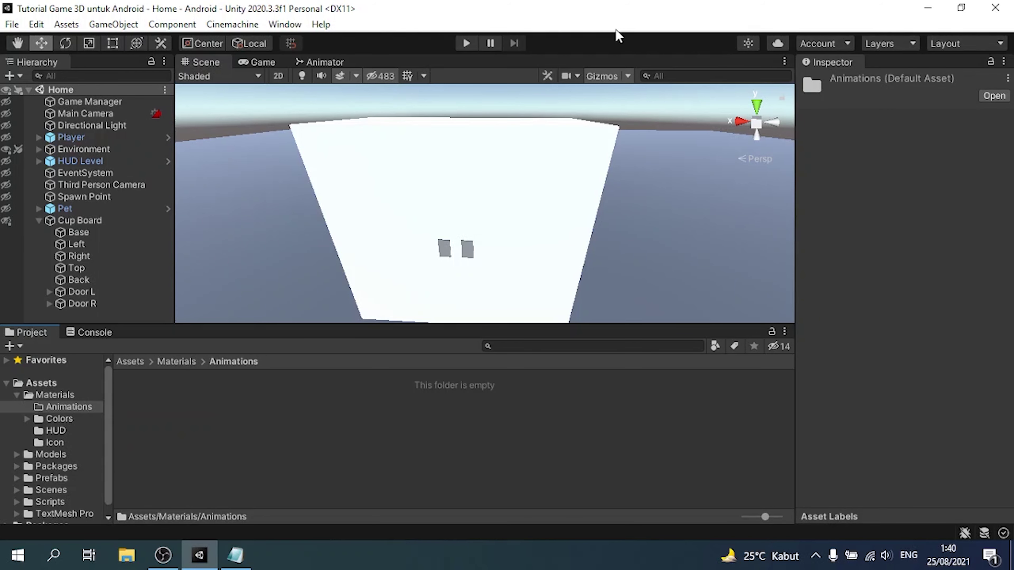
- Create a folder named Cup Board inside the Animations folder and open it
right_click(236, 407)
mouse_move(399, 18)
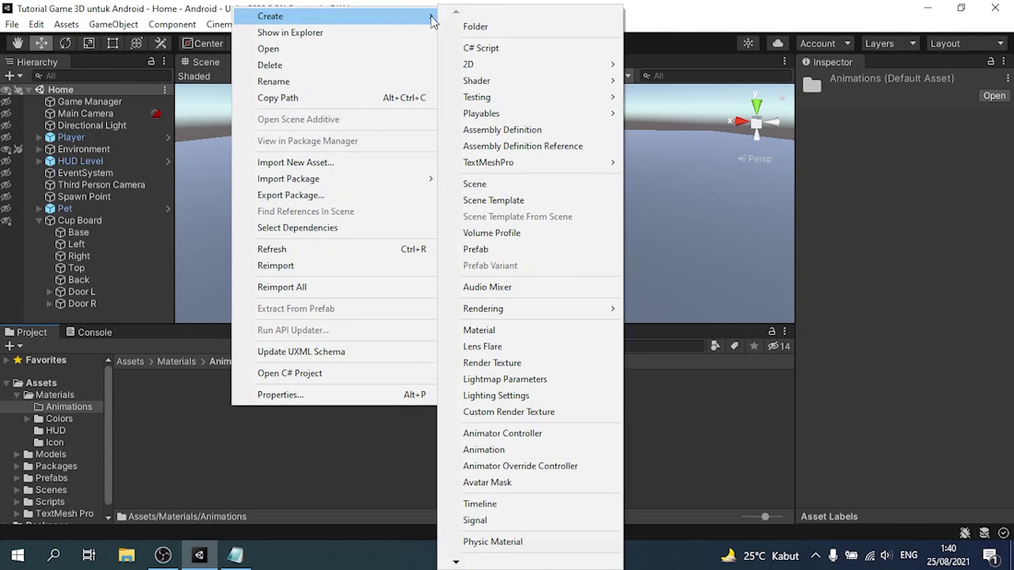
left_click(504, 27)
type("c")
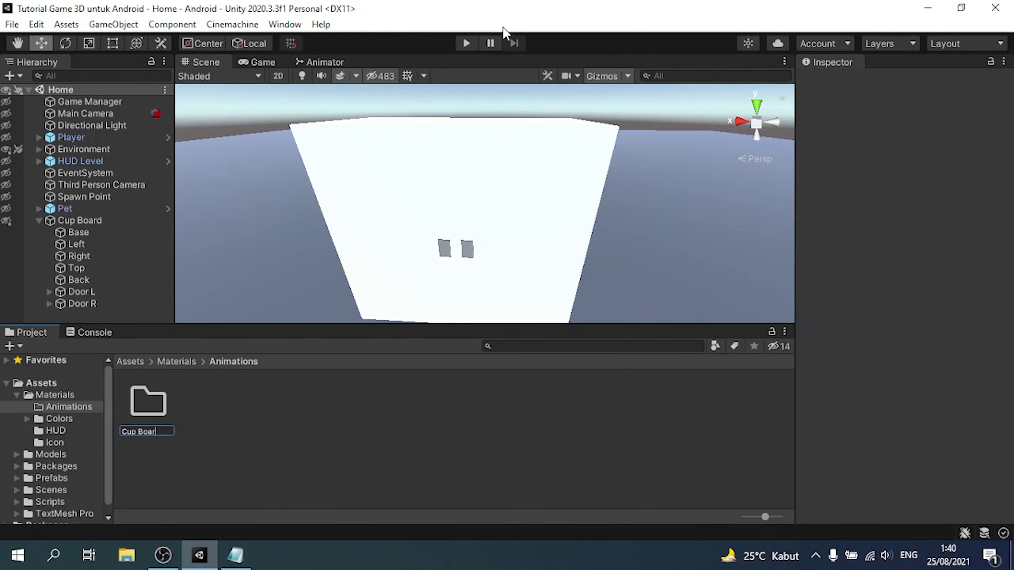
type("up Board")
key("Return")
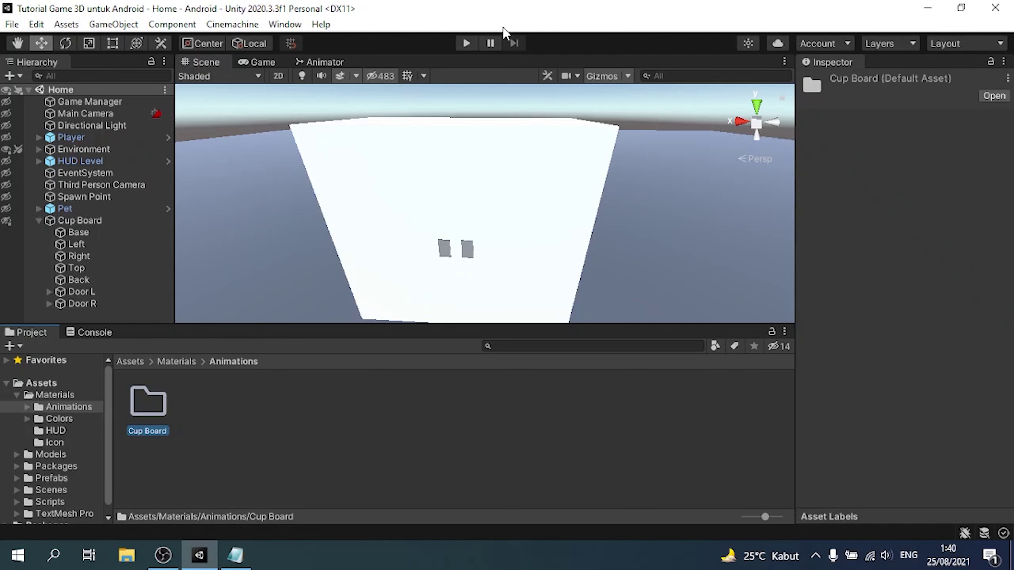
key("Return")
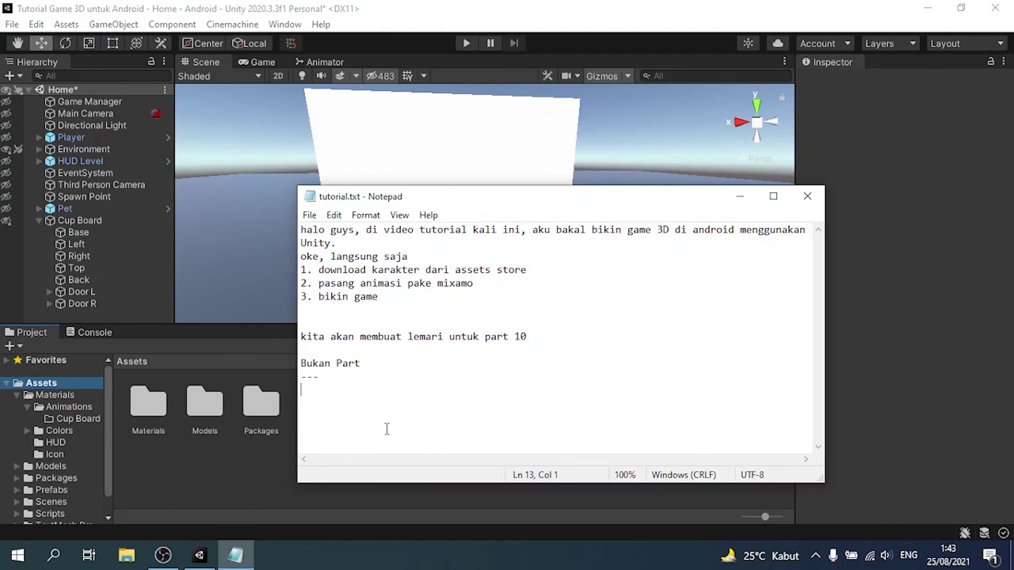
- Write the note "sekarang kita buat animasi buka pintu lemari" in tutorial.txt, erase that line and save the file
type("sekarang kita buat animasi buka pintu lemari")
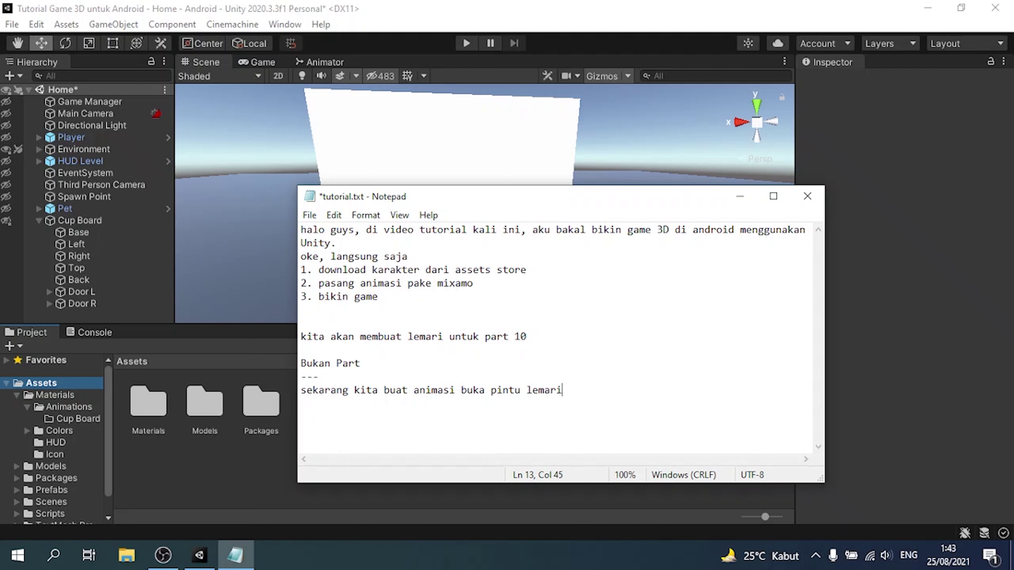
key("shift+Home")
key("BackSpace")
key("ctrl+s")
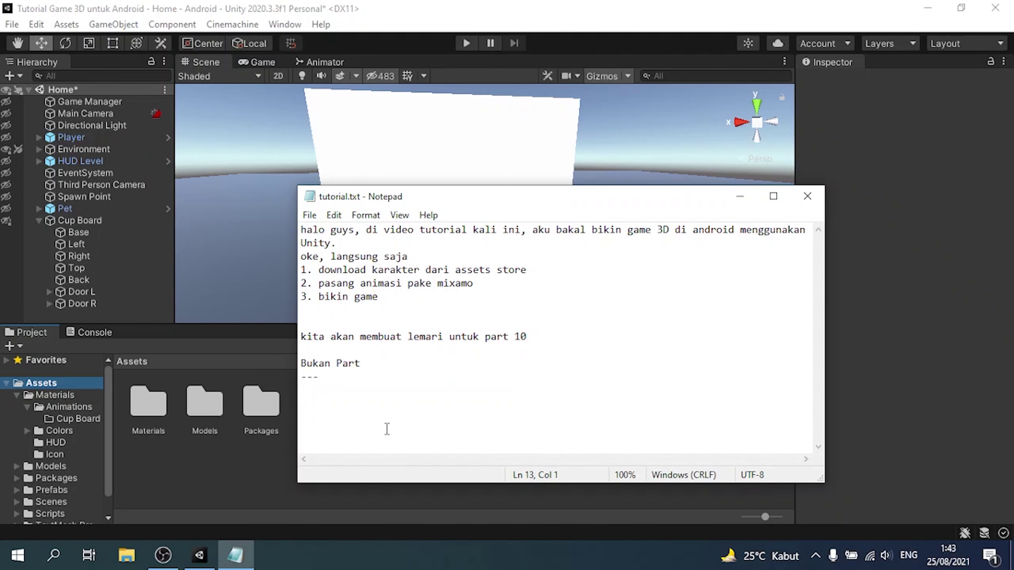
- Switch back to Unity, select Door L, and open the Animation window docked beside the Console
left_click(223, 453)
left_click(81, 292)
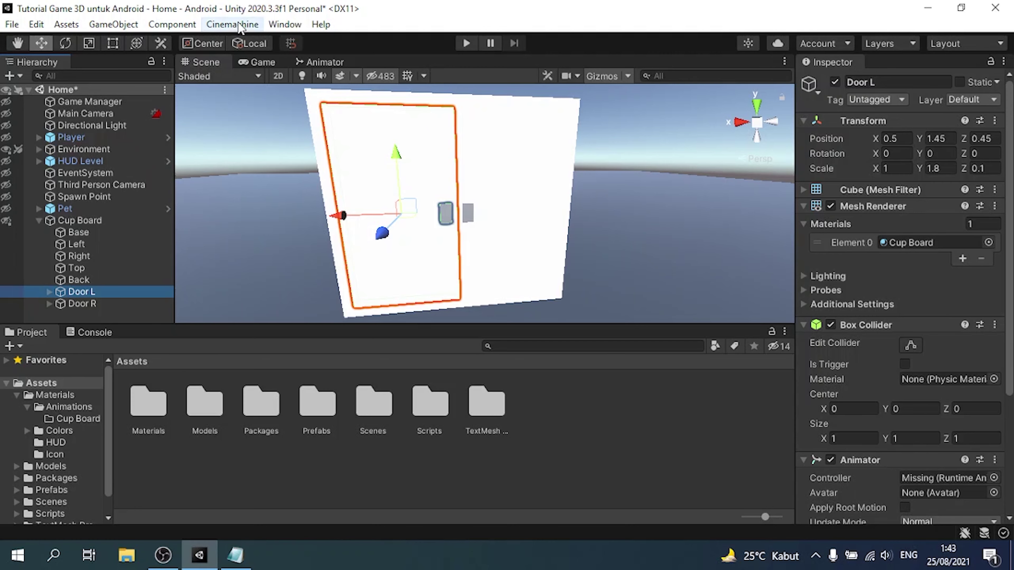
left_click(284, 24)
mouse_move(356, 263)
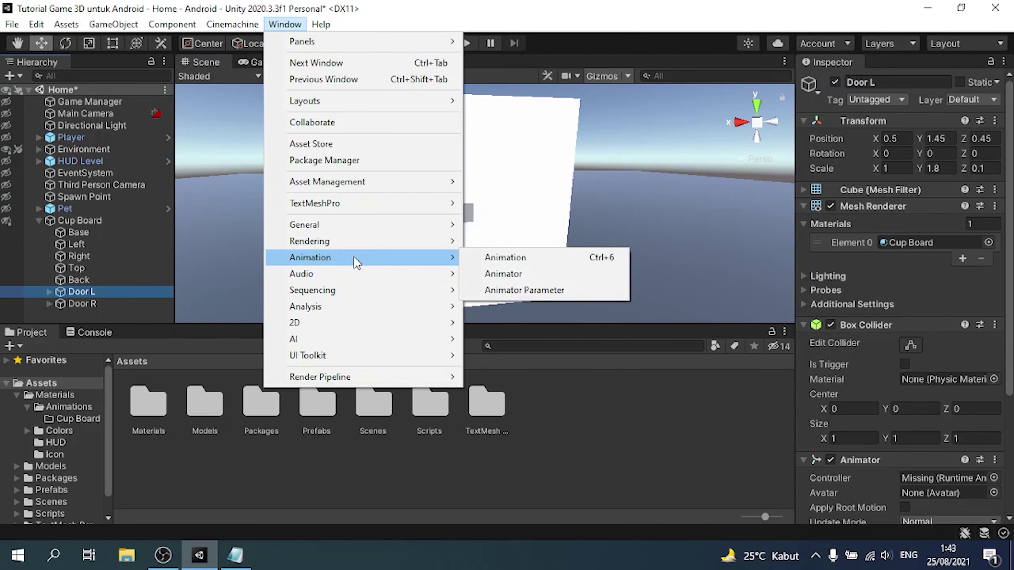
left_click(531, 258)
left_click_drag(290, 130, 194, 332)
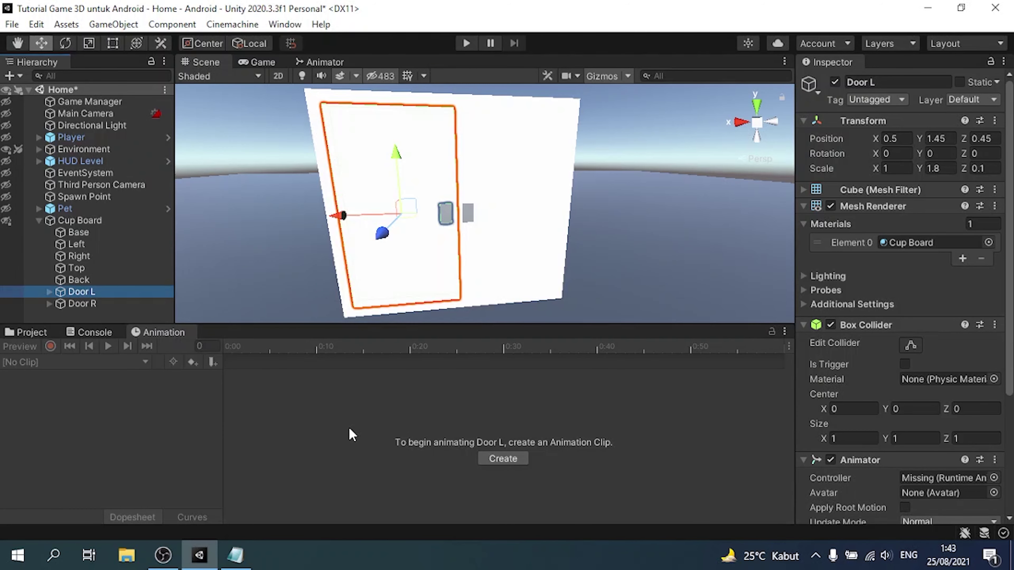
- Create an animation clip for Door L, saved as Door L.anim in the Materials/Animations/Cup Board folder
left_click(100, 303)
left_click(93, 291)
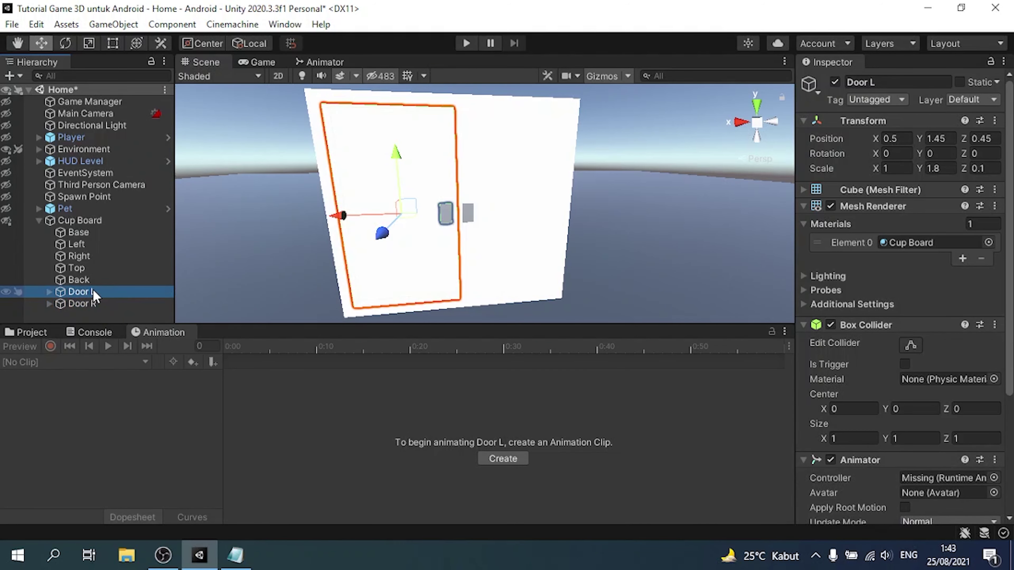
left_click(493, 459)
double_click(249, 142)
double_click(249, 143)
left_click(249, 144)
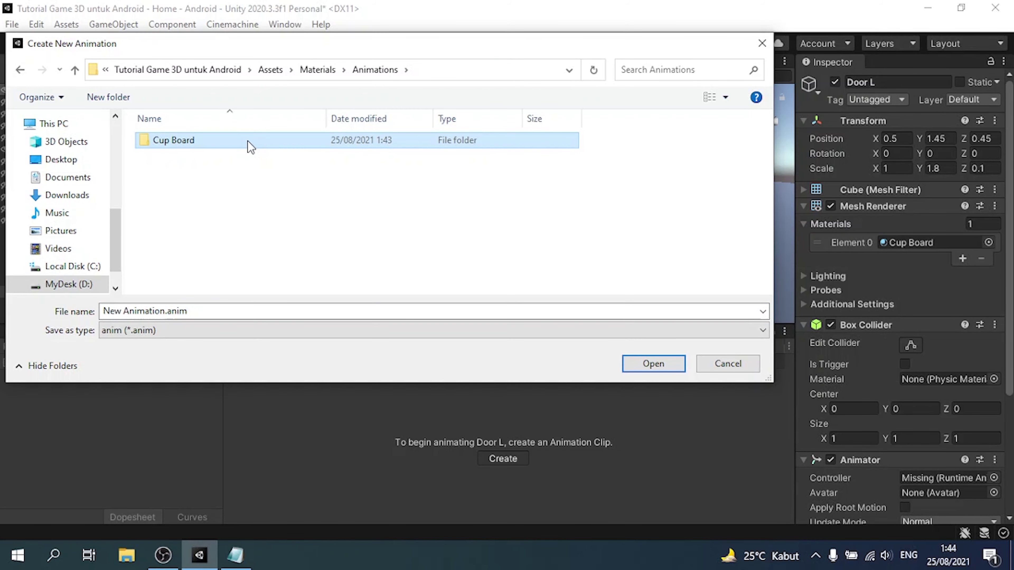
left_click(249, 144)
double_click(267, 143)
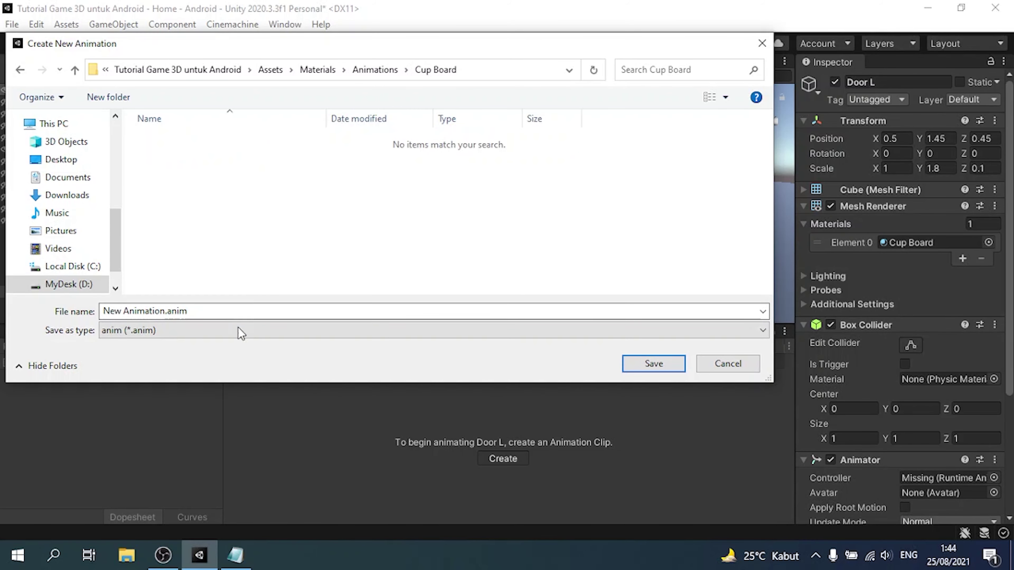
left_click(246, 311)
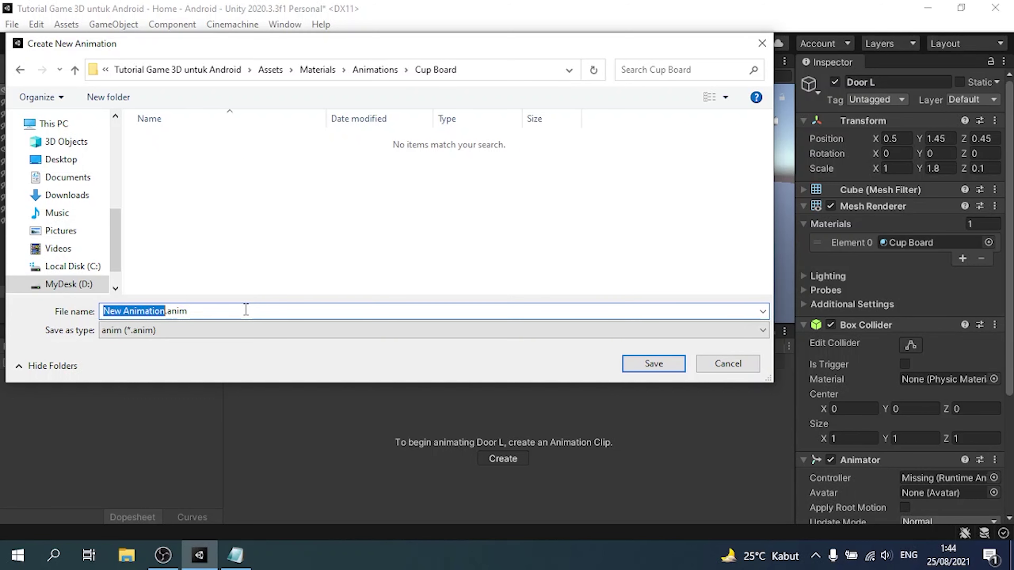
type("Door L")
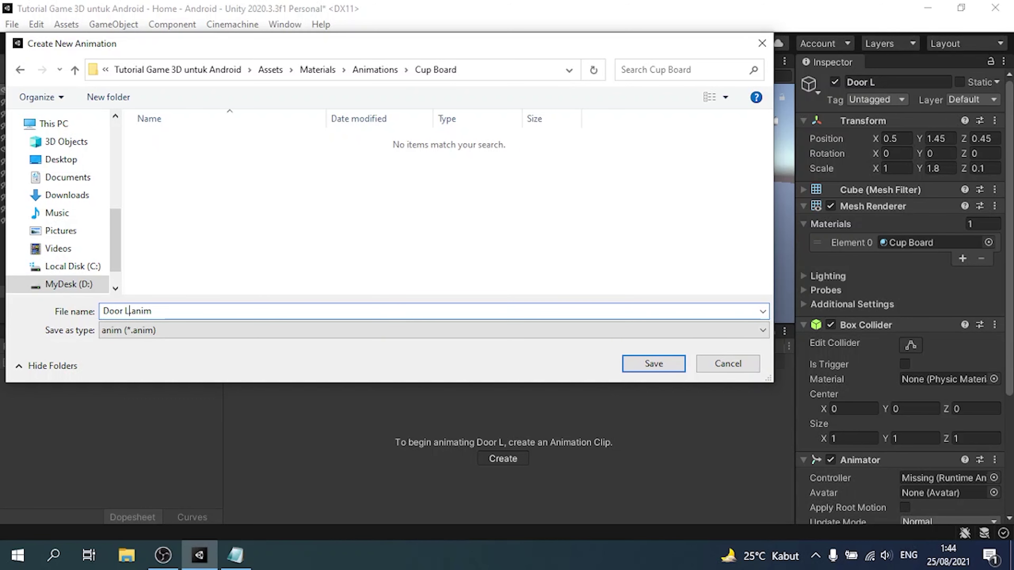
key("Return")
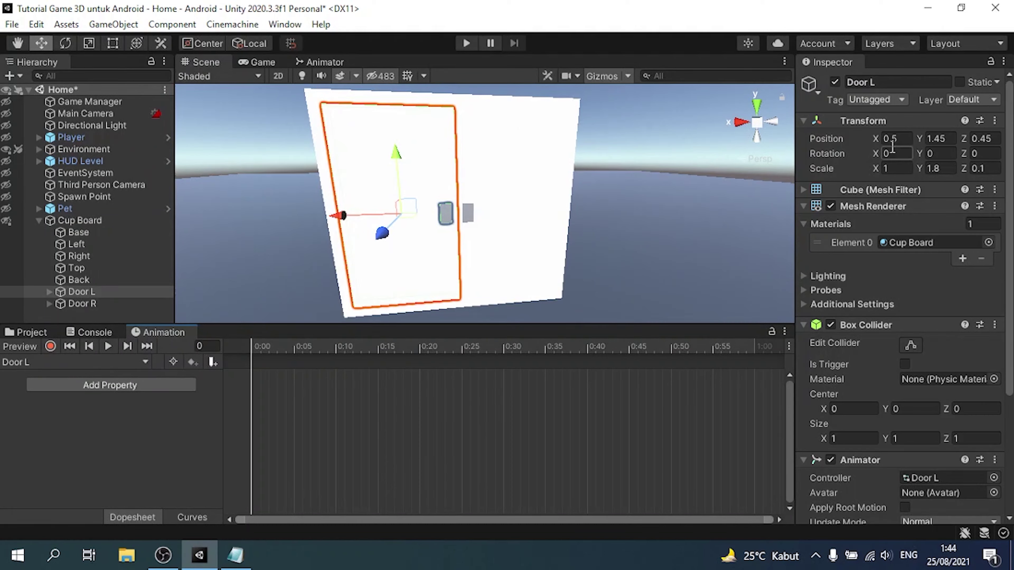
- Start keyframe recording on the Door L clip and key its scale at frame 0 with X at 1
left_click(892, 169)
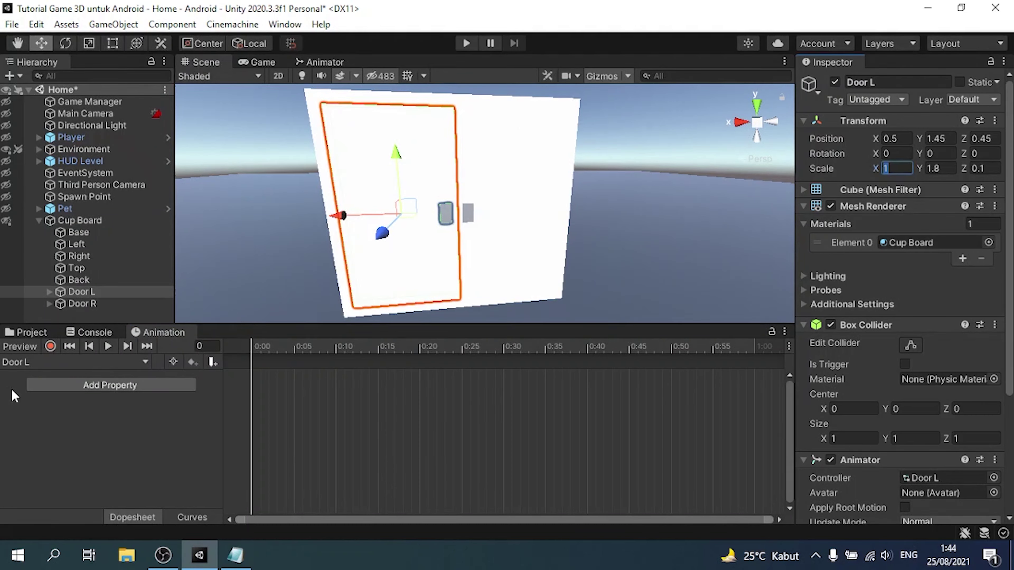
left_click(50, 346)
left_click(903, 169)
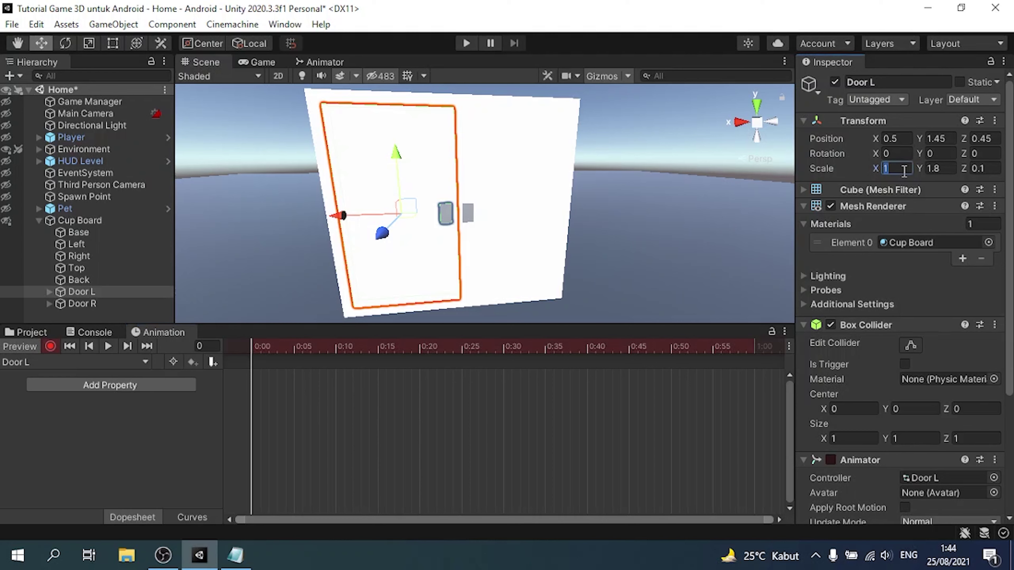
type("0")
type("1")
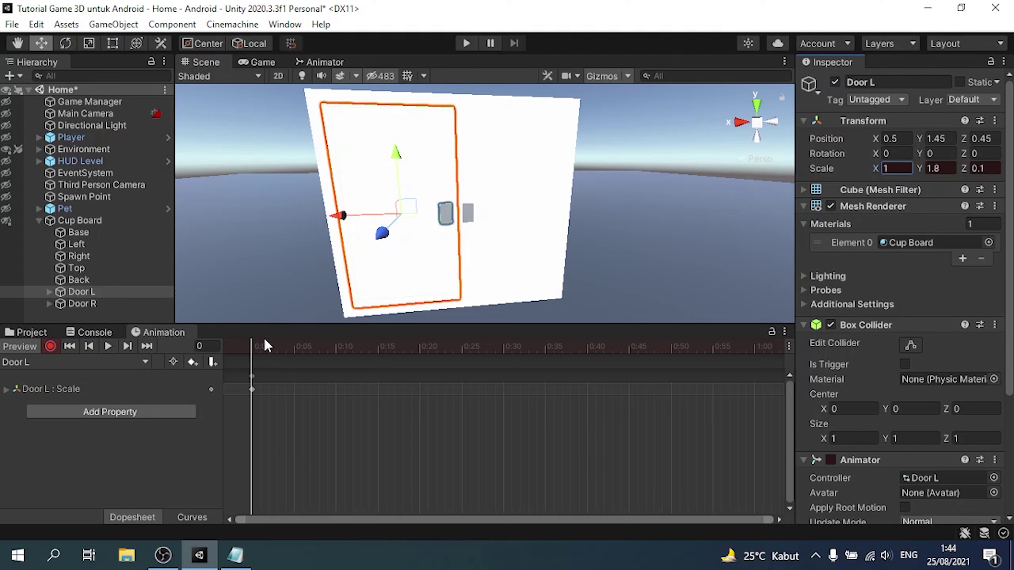
- Move the animation to frame 60 and rotate Door L there to 90 on the Y axis
left_click_drag(254, 358, 410, 354)
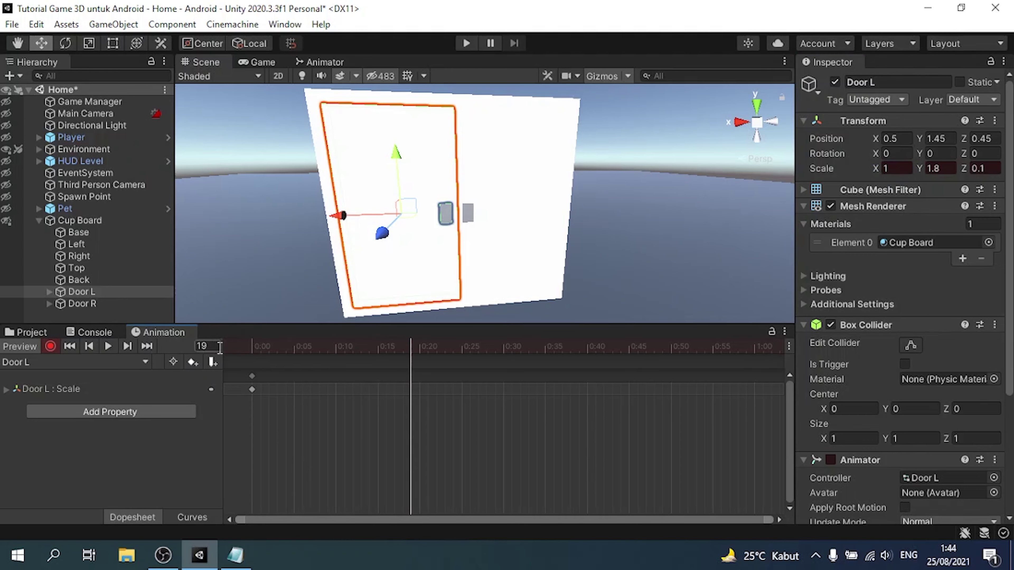
key("Return")
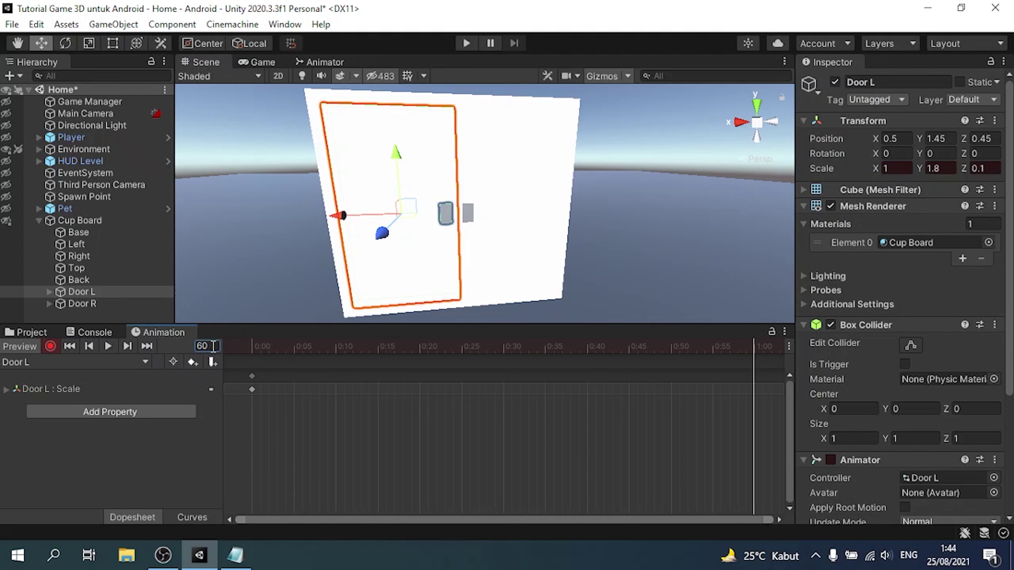
left_click_drag(504, 176, 526, 159, "alt")
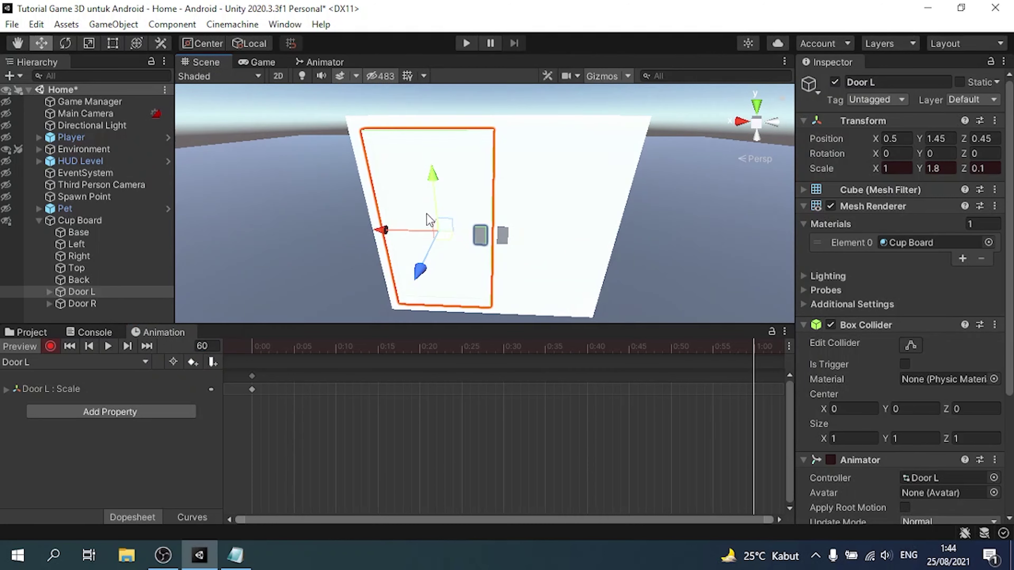
left_click(65, 43)
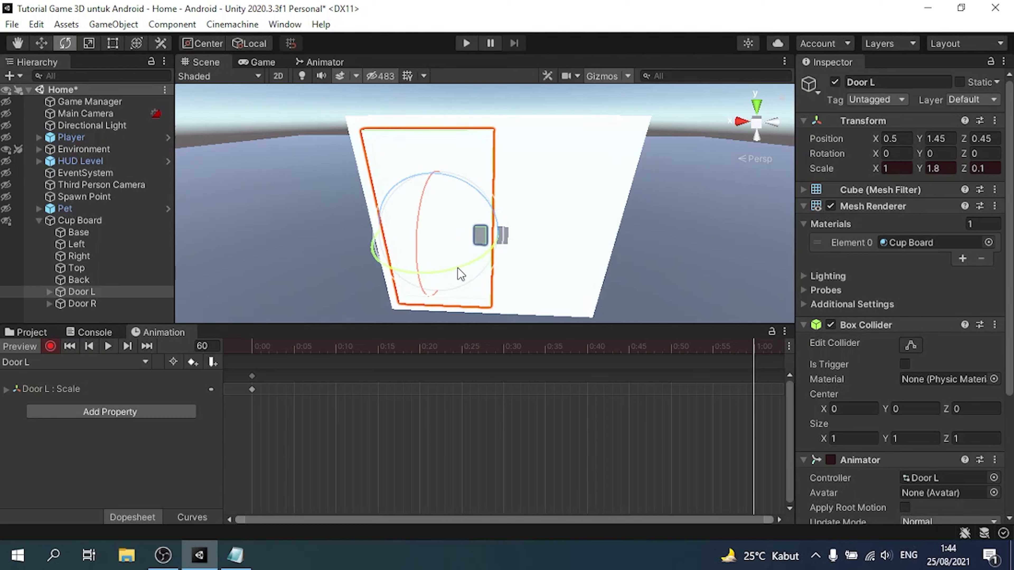
left_click_drag(461, 274, 383, 280)
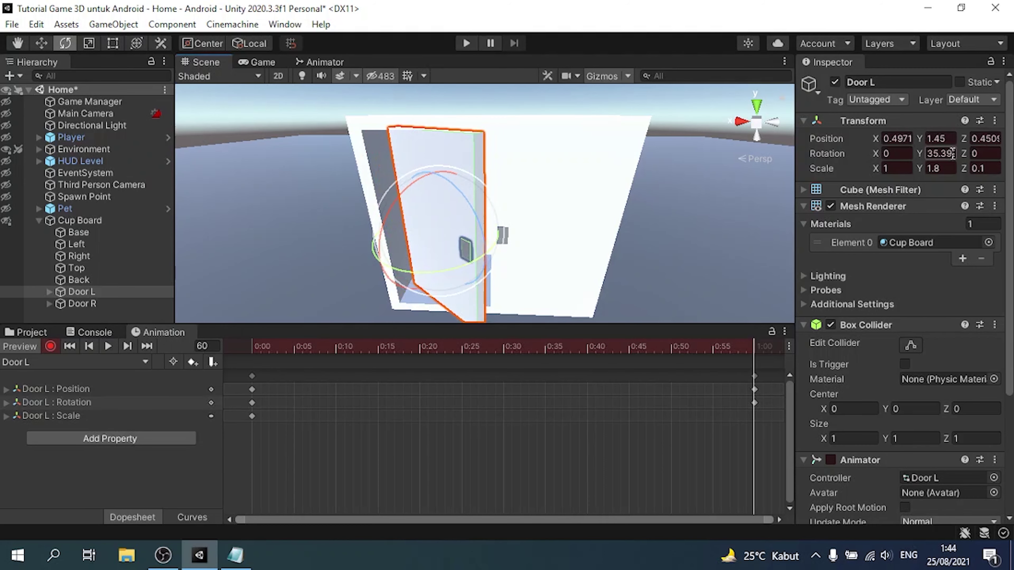
left_click(942, 154)
type("90")
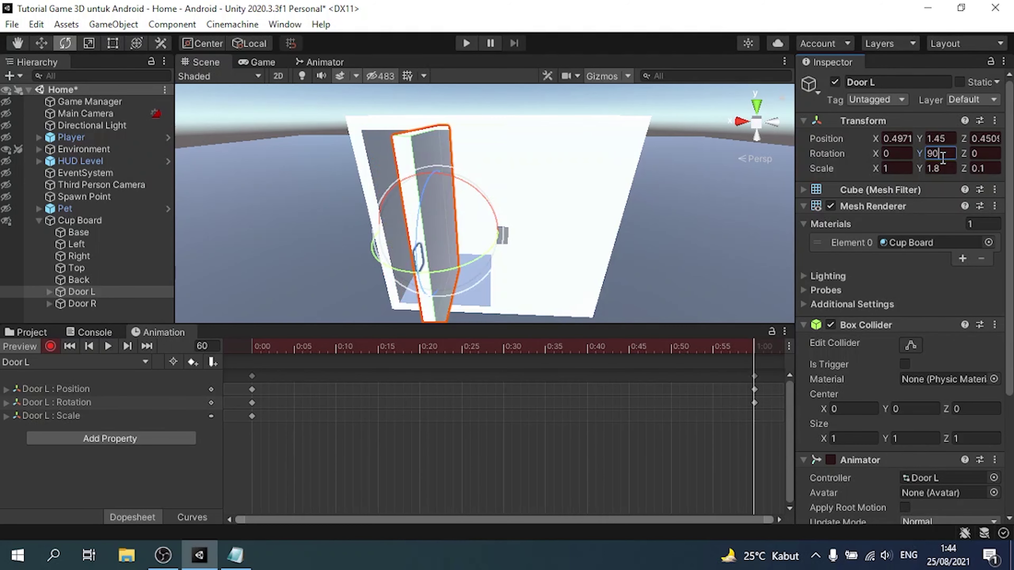
- Vertex-snap the opened Door L to the cupboard's side edge at X 0.95, Z 1, and end recording back at frame 0
left_click(42, 43)
left_click_drag(427, 107, 556, 117, "alt")
key("v")
left_click_drag(495, 123, 463, 128)
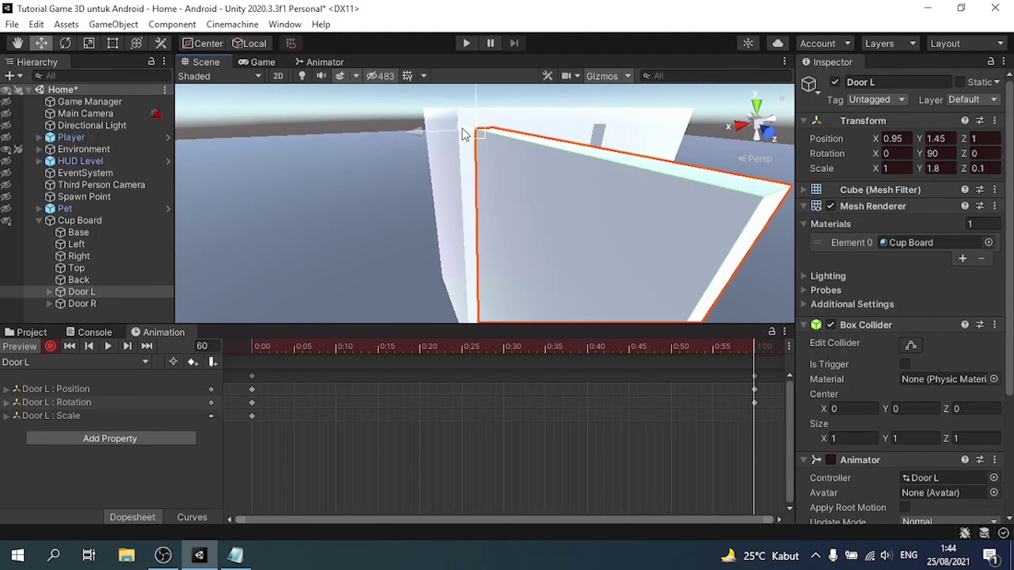
left_click_drag(572, 108, 502, 171, "alt")
left_click_drag(750, 346, 211, 375)
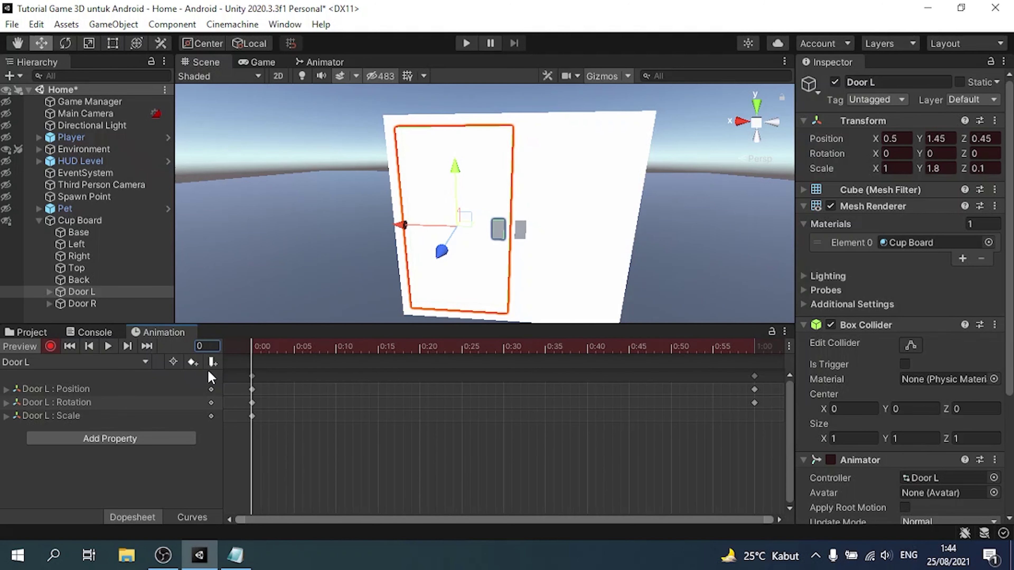
left_click(50, 347)
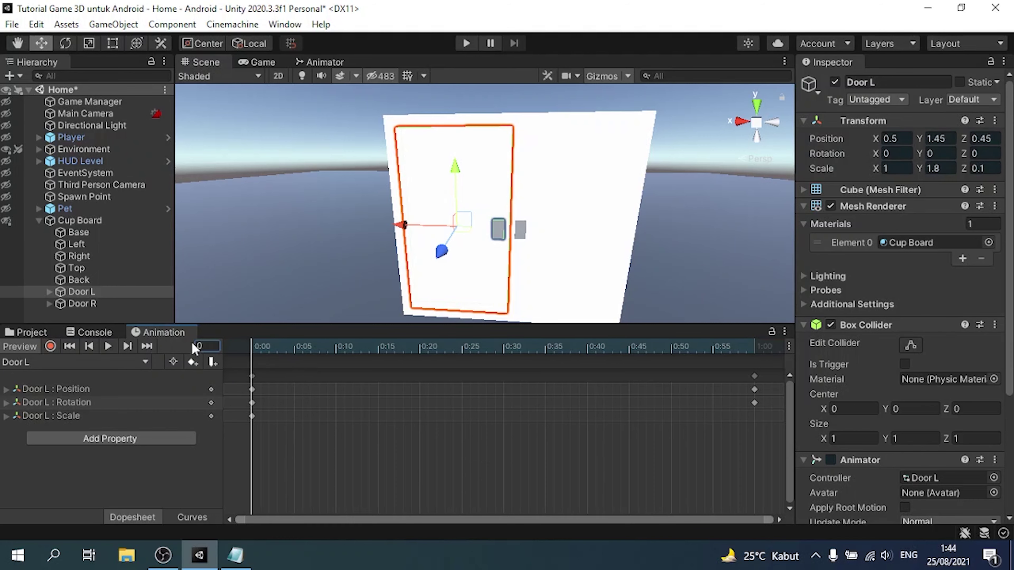
- Create an animation clip for Door R, named Door R, in the Cup Board animations folder and start keyframe recording
left_click(78, 305)
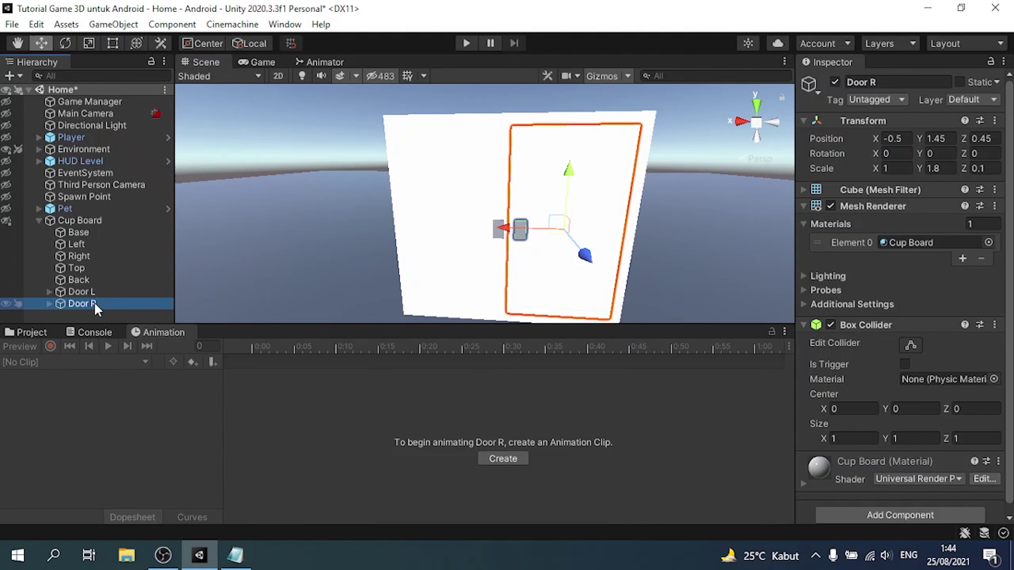
left_click(502, 459)
left_click(154, 312)
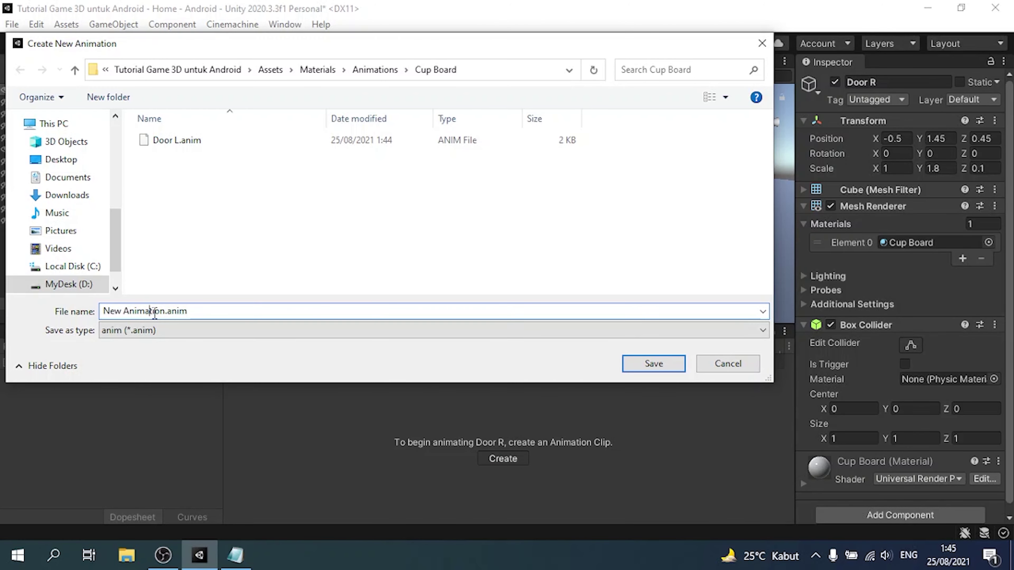
left_click_drag(167, 312, 2, 316)
type("Door R")
key("Return")
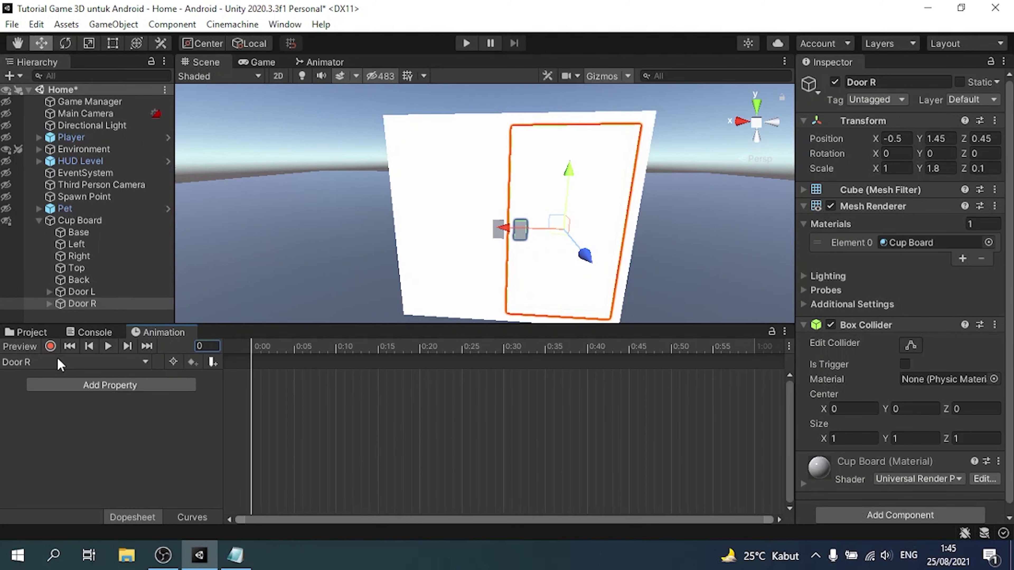
left_click(50, 346)
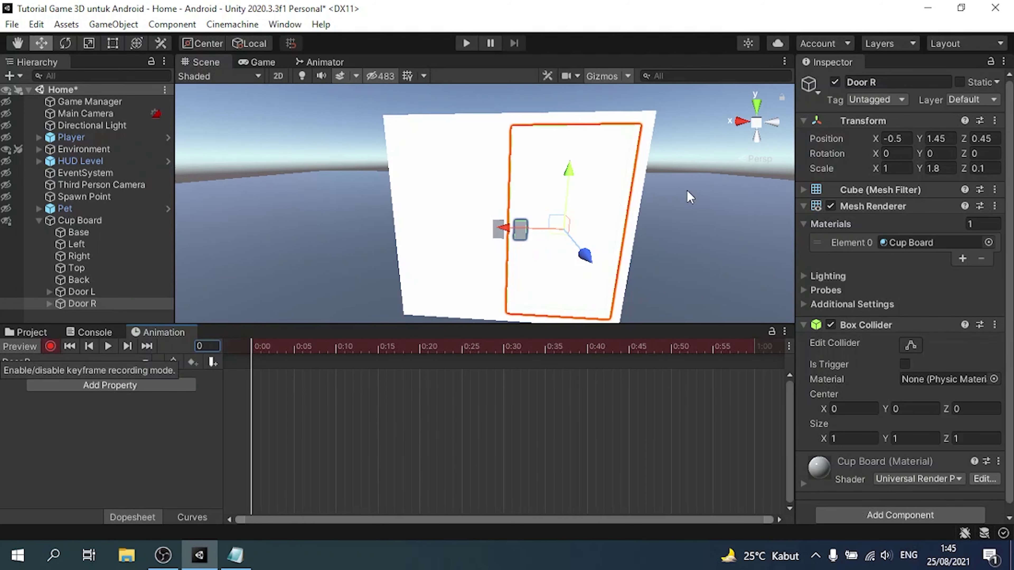
- Key Door R's scale at frame 0 with X at 1 and move the animation to frame 60
left_click(891, 169)
type("0.")
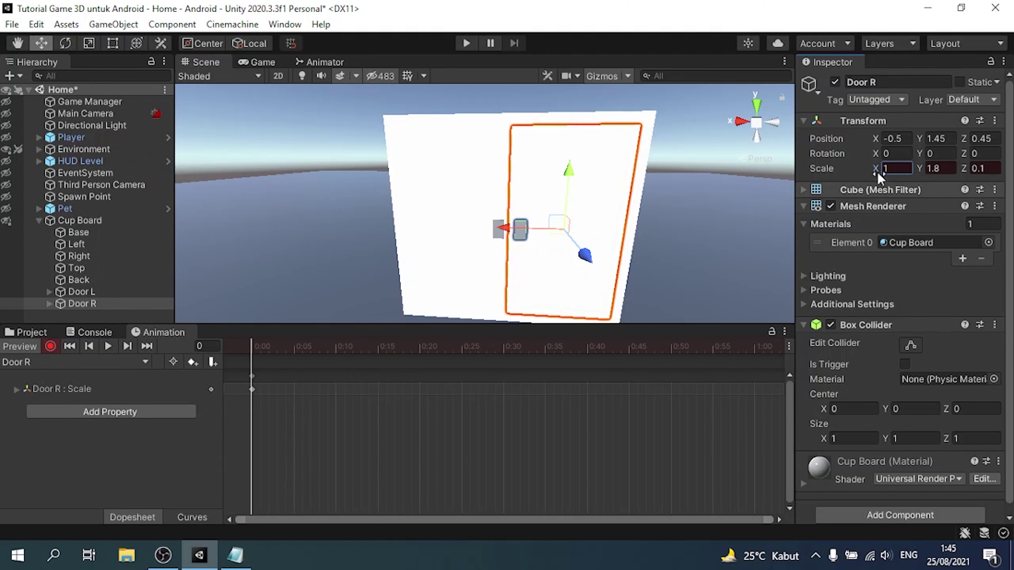
left_click(362, 399)
type("60")
key("Return")
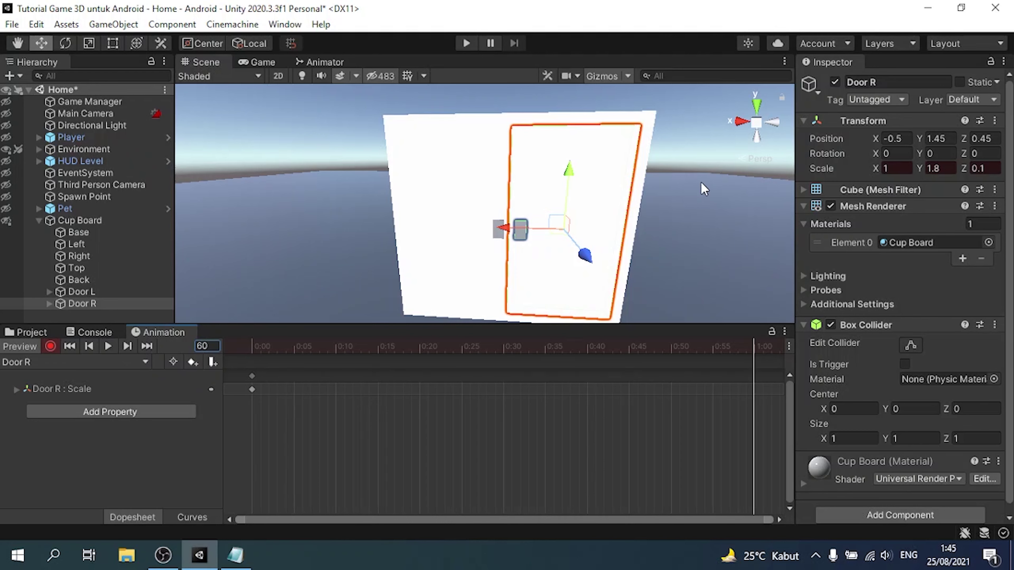
- Rotate Door R to -90 on the Y axis at frame 60
key("e")
left_click_drag(550, 256, 777, 218)
left_click(923, 154)
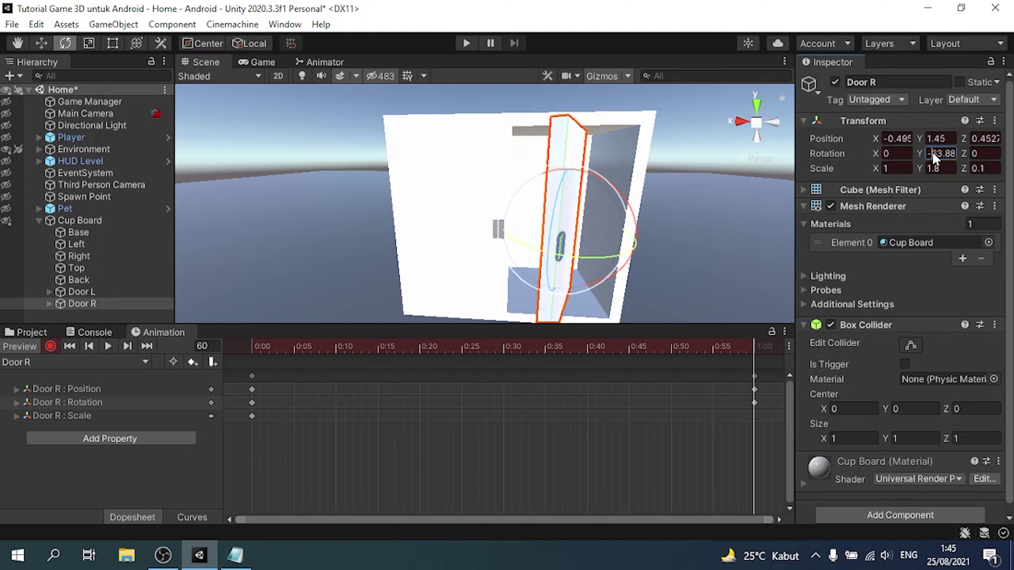
type("-90")
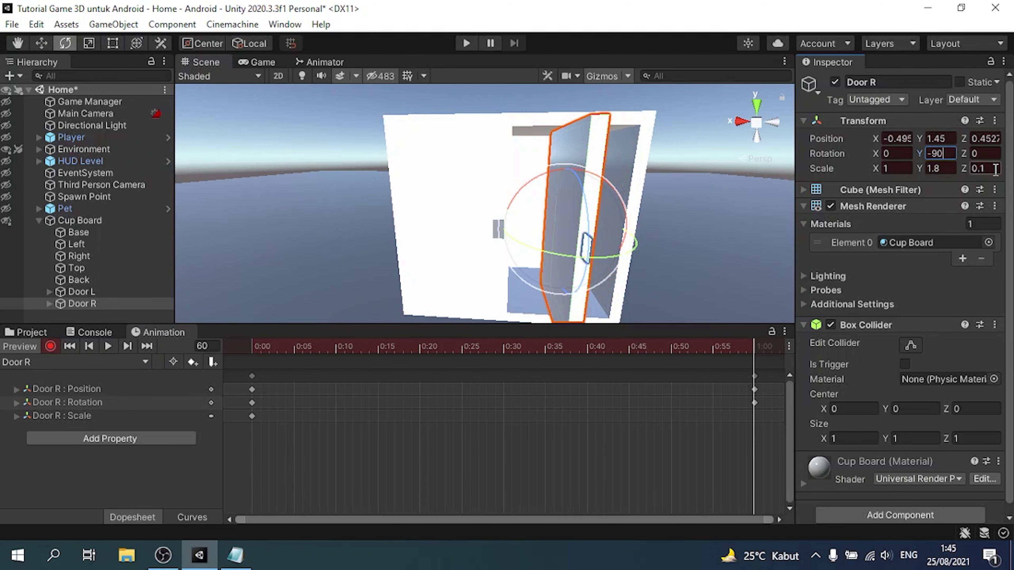
- Vertex-snap the opened Door R to the cupboard's side edge at X -0.95, Z 1
left_click_drag(577, 178, 471, 208, "alt")
left_click(42, 43)
left_click_drag(598, 239, 639, 235, "alt")
left_click_drag(459, 153, 595, 188)
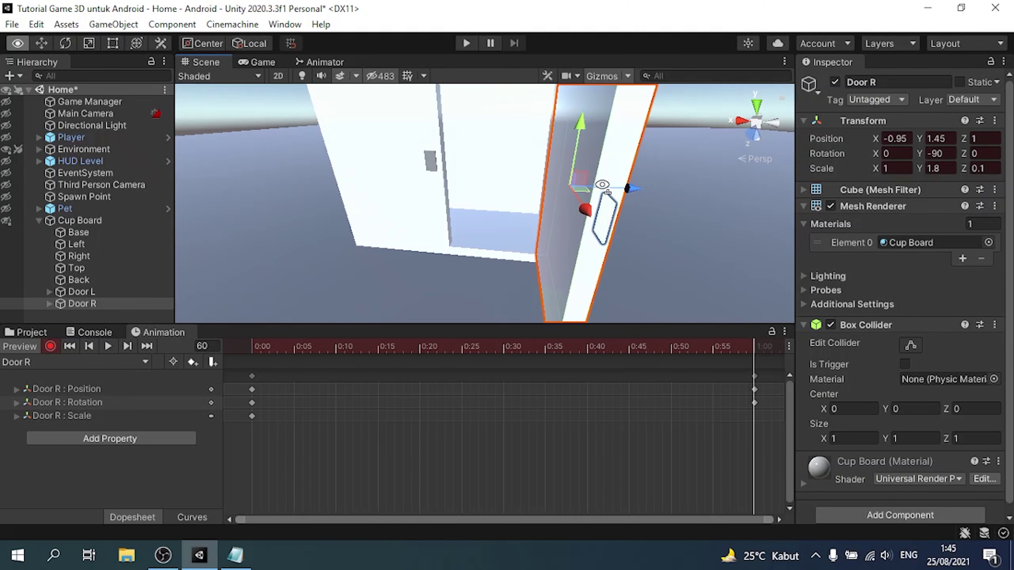
- Scrub the Door R animation to frame 55, end keyframe recording and return to frame 0
left_click_drag(754, 346, 714, 300)
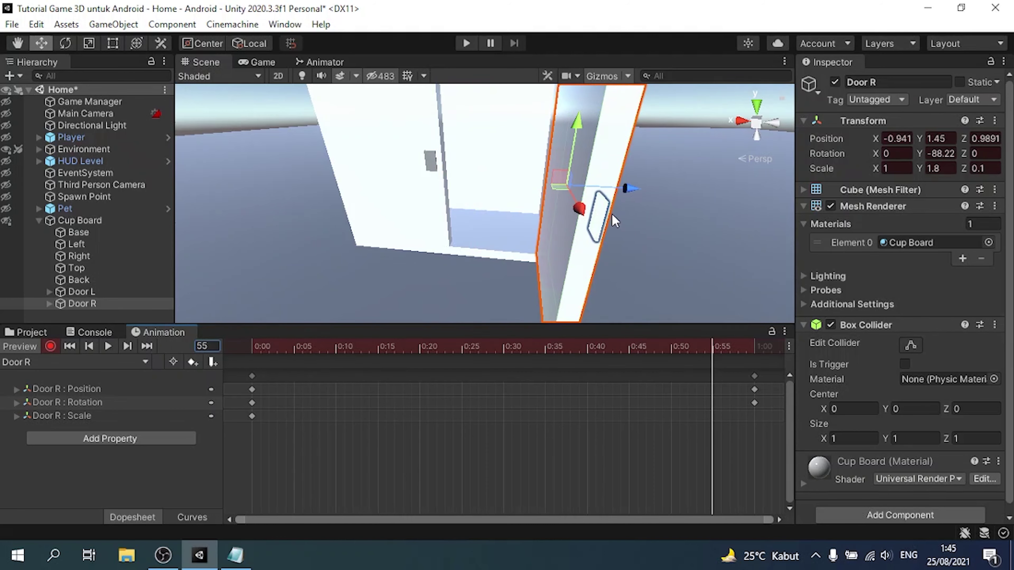
scroll(615, 221, "down", 6)
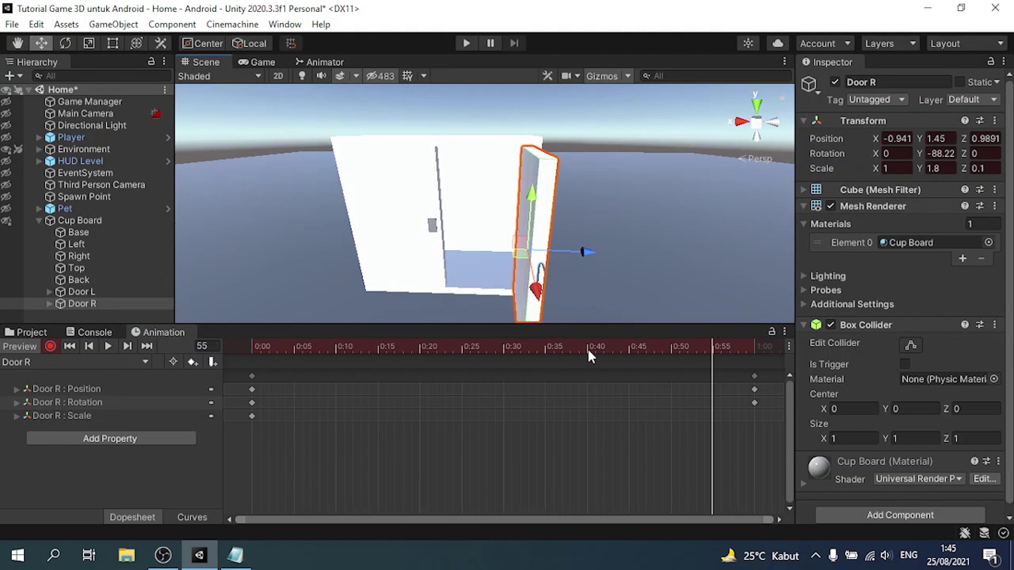
left_click(49, 349)
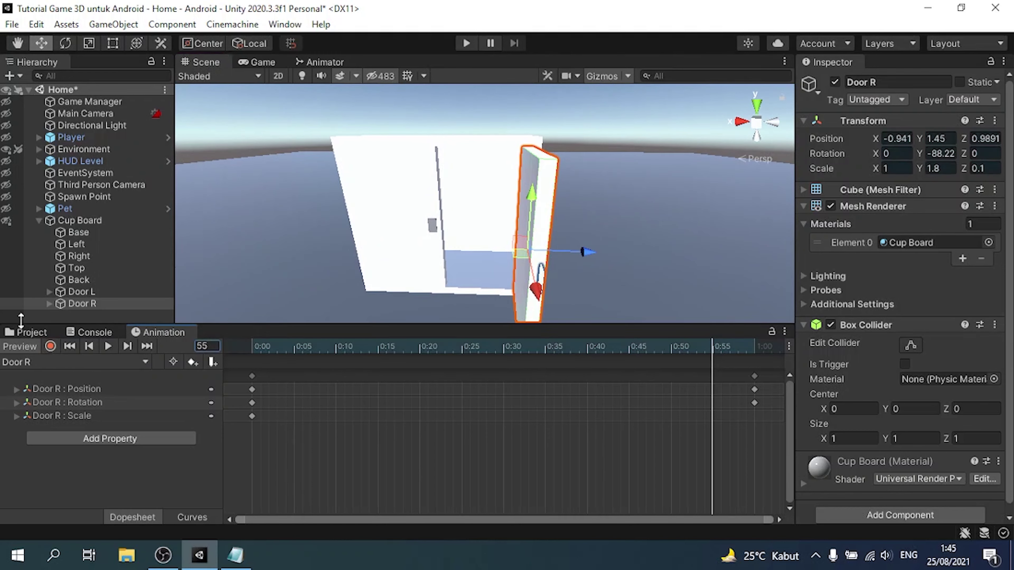
left_click_drag(402, 352, 224, 351)
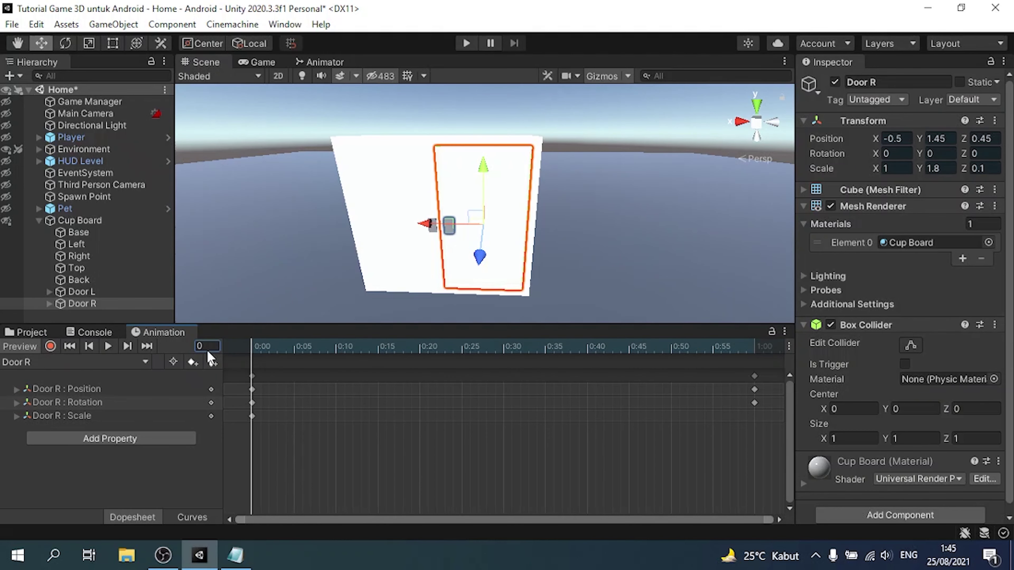
- Close the Animation window and collapse the Assets folder tree in the project browser
right_click(159, 335)
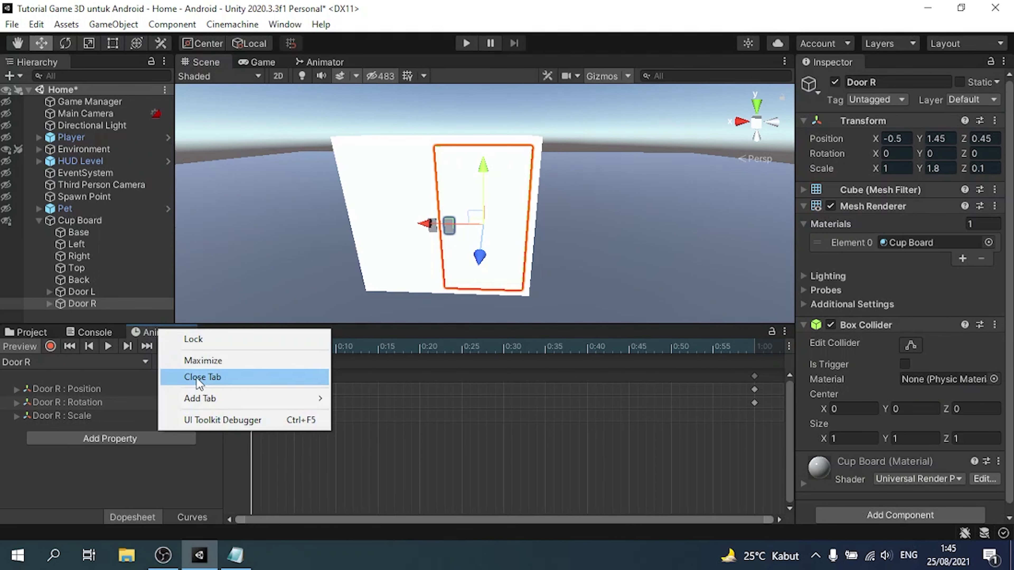
left_click(201, 377)
left_click(6, 383)
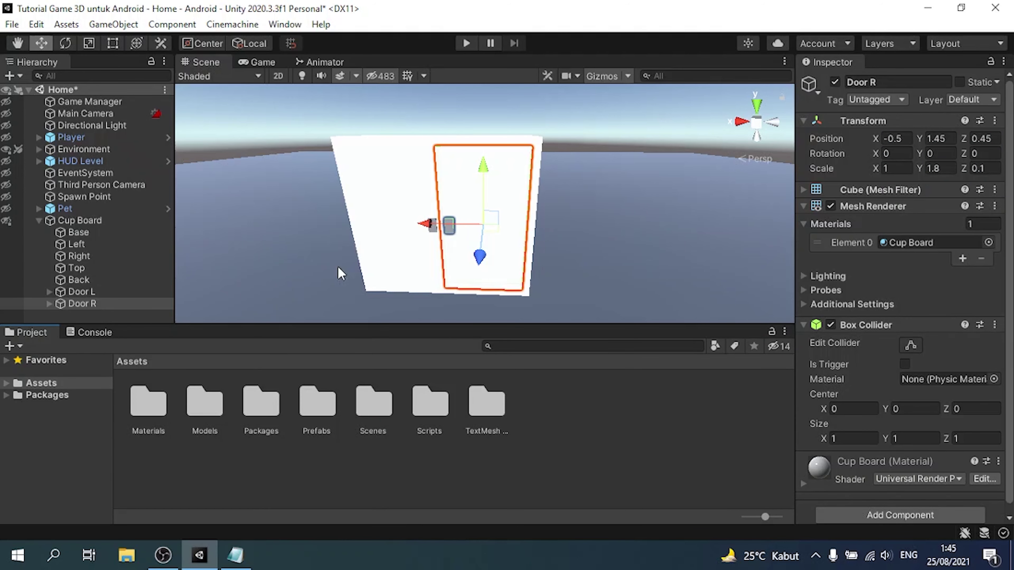
right_click_drag(341, 220, 177, 311)
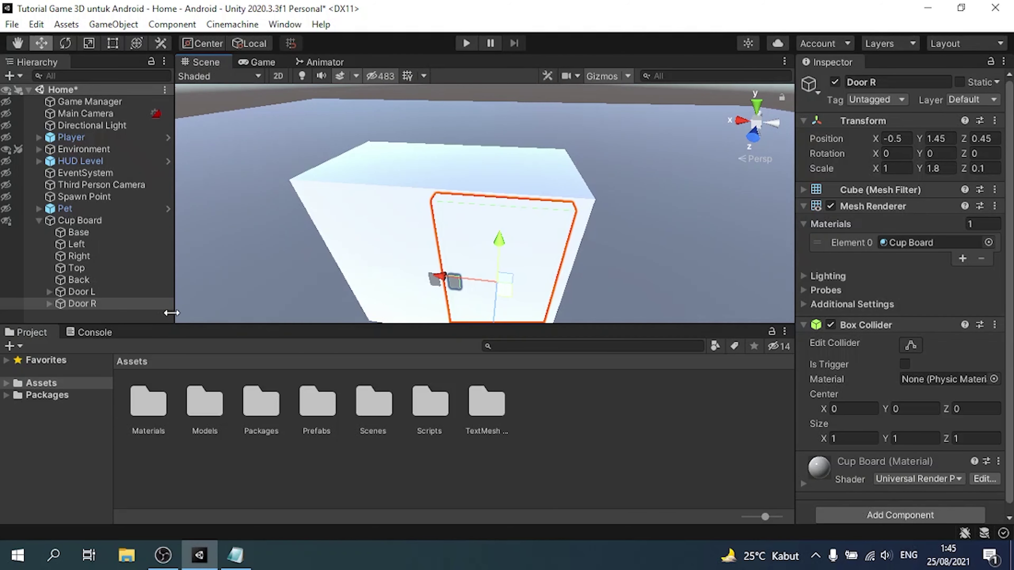
- Open the Cup Board animations folder under Materials, Animations
left_click(149, 402)
double_click(148, 401)
double_click(147, 398)
double_click(147, 399)
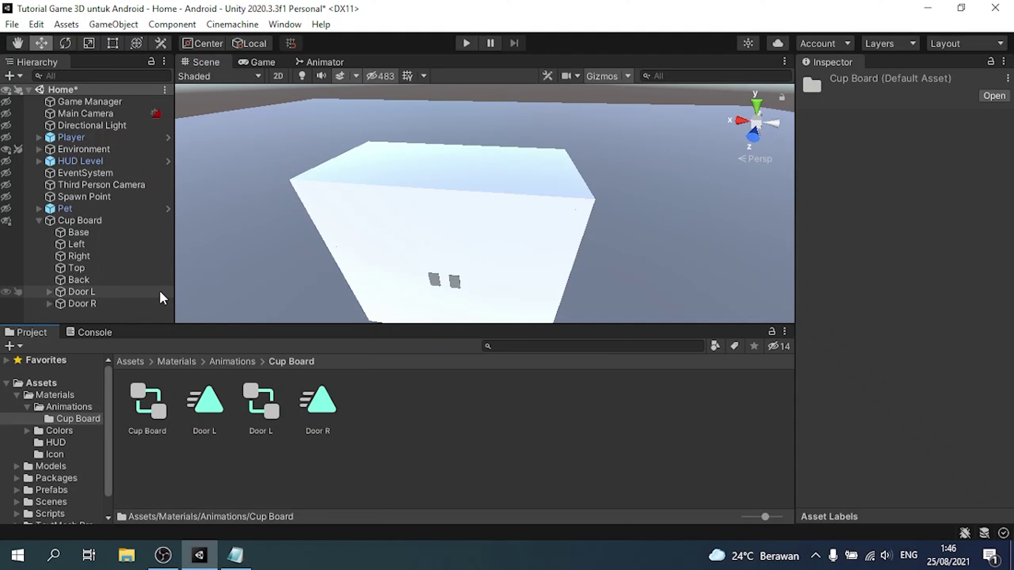
- Examine the animation clips and animator controllers in the Cup Board folder to match each one to its door
left_click(176, 419)
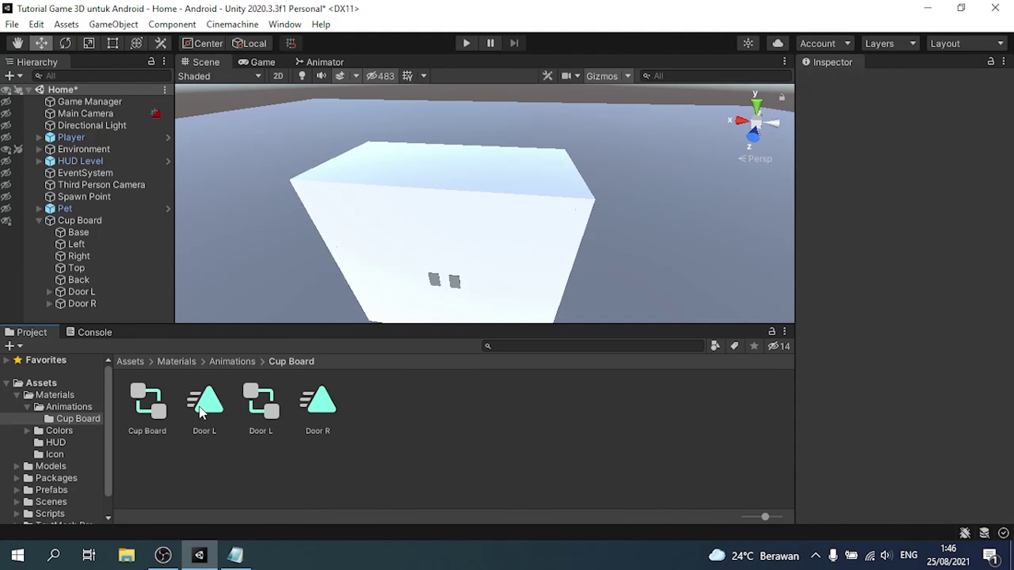
left_click(147, 402)
left_click(205, 402)
left_click(261, 408)
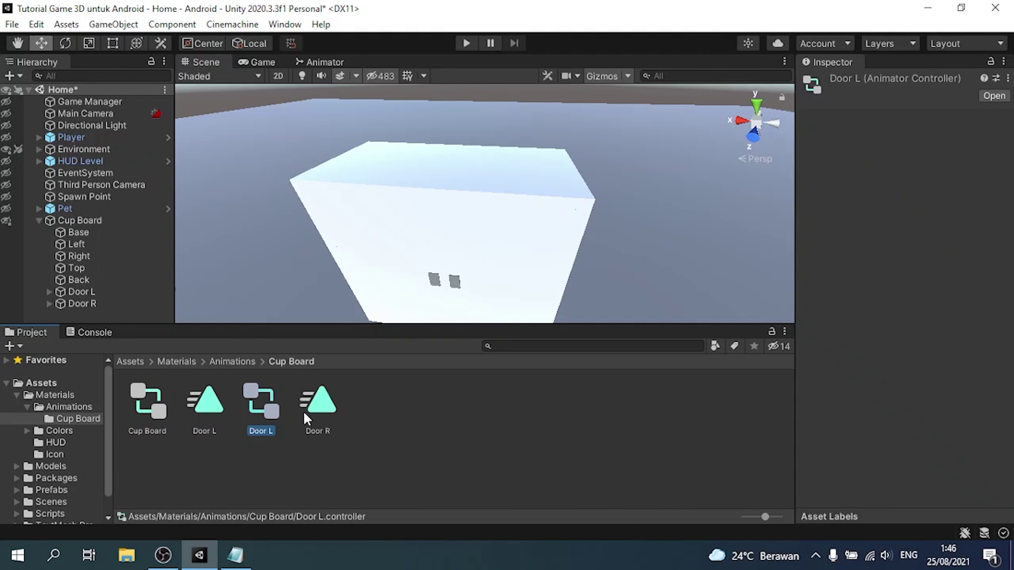
left_click(304, 413)
left_click(192, 403)
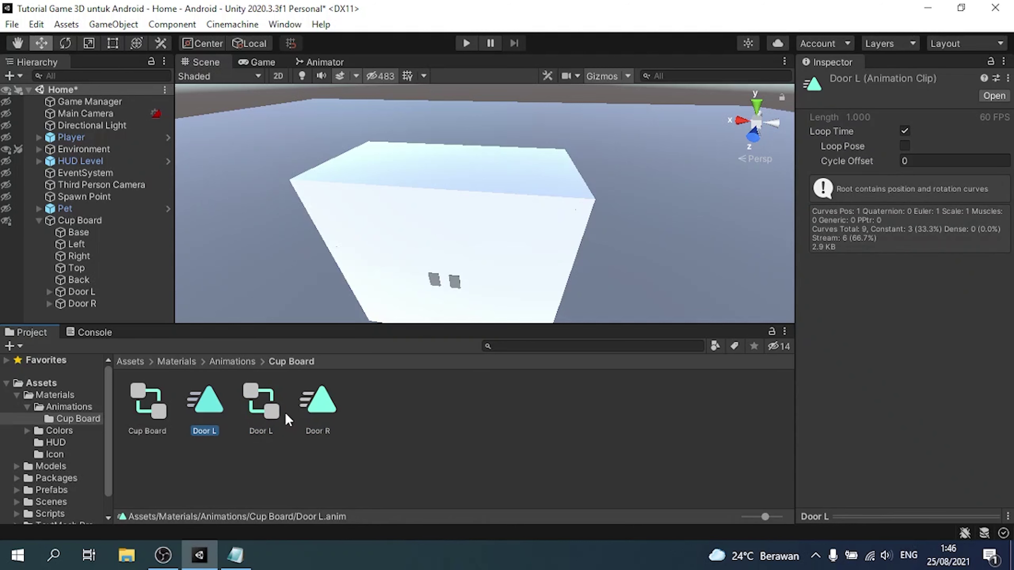
left_click(315, 403)
left_click(201, 408)
left_click(262, 403)
- Open the Cup Board animator controller to check its state and rename the controller asset Door R
left_click(149, 409)
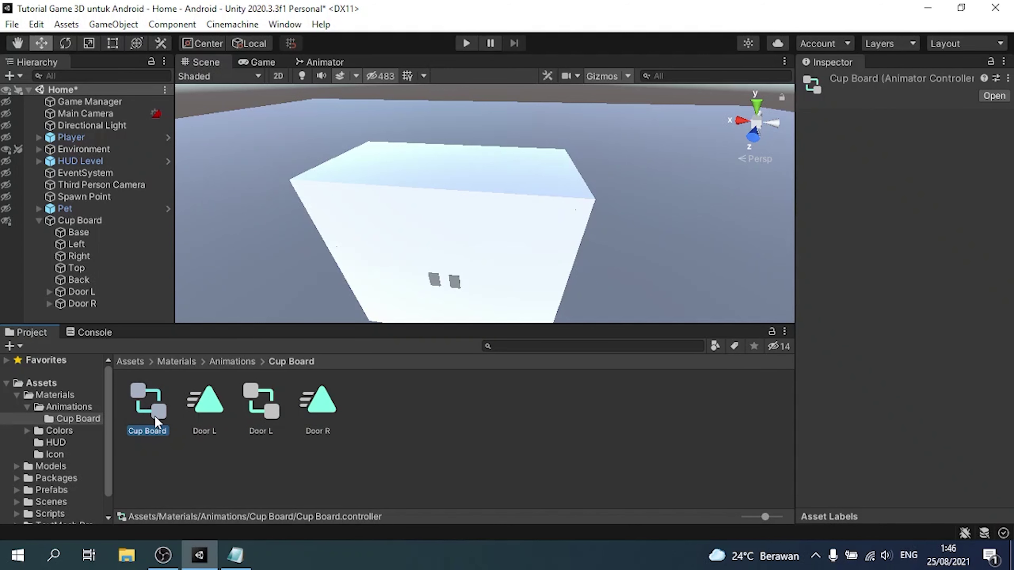
double_click(154, 416)
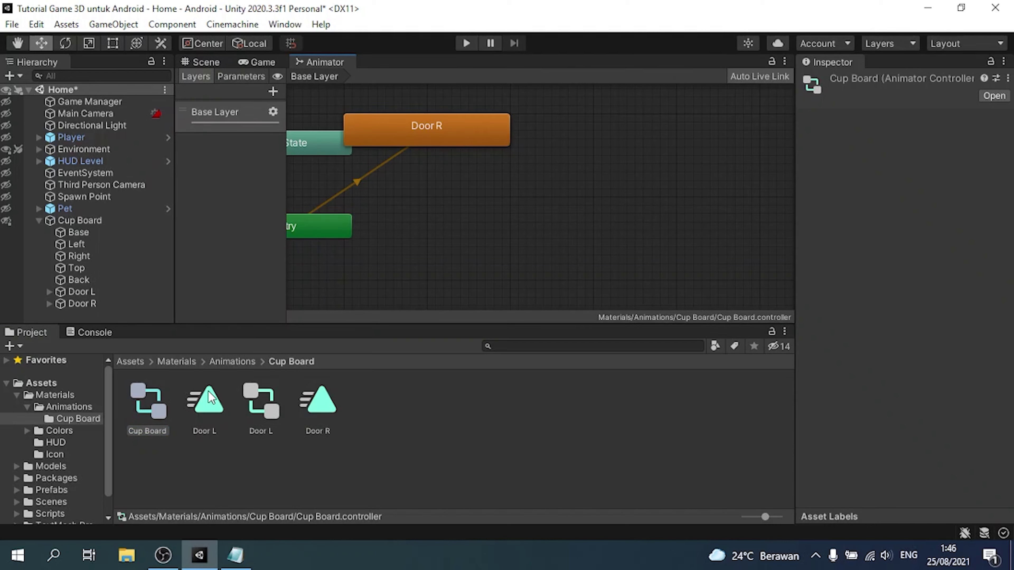
type("Door R")
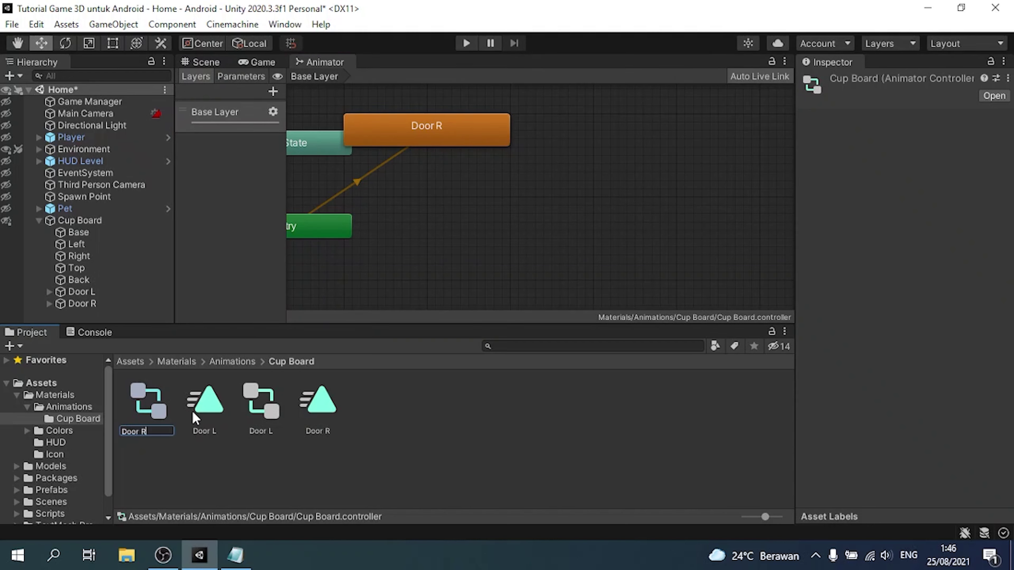
key("Return")
- Check the states in the Door L and Door R controllers and inspect the Door L object's components
left_click(151, 430)
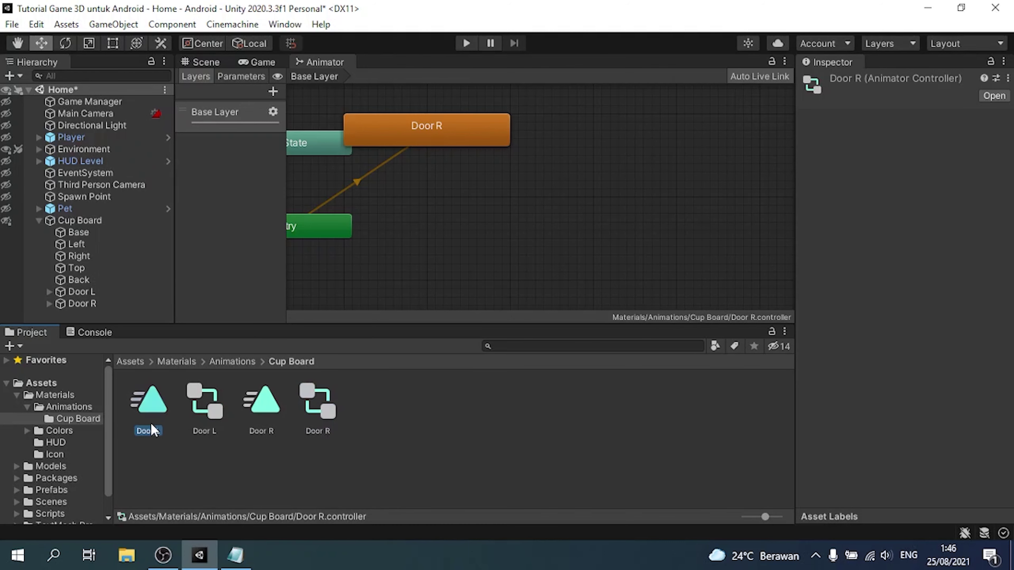
left_click(213, 411)
left_click(292, 417)
left_click(264, 417)
left_click(330, 412)
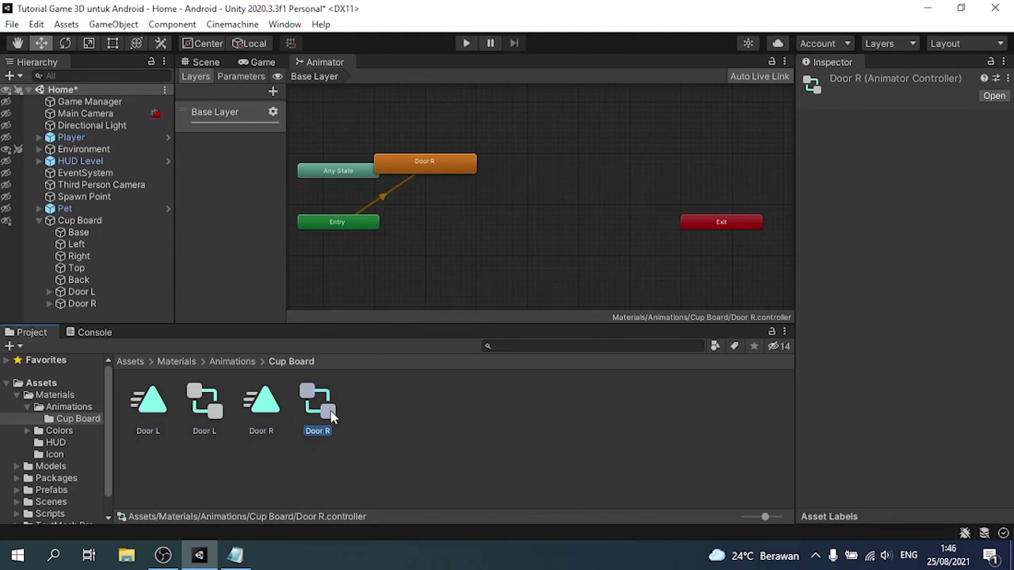
left_click(161, 404)
left_click(199, 408)
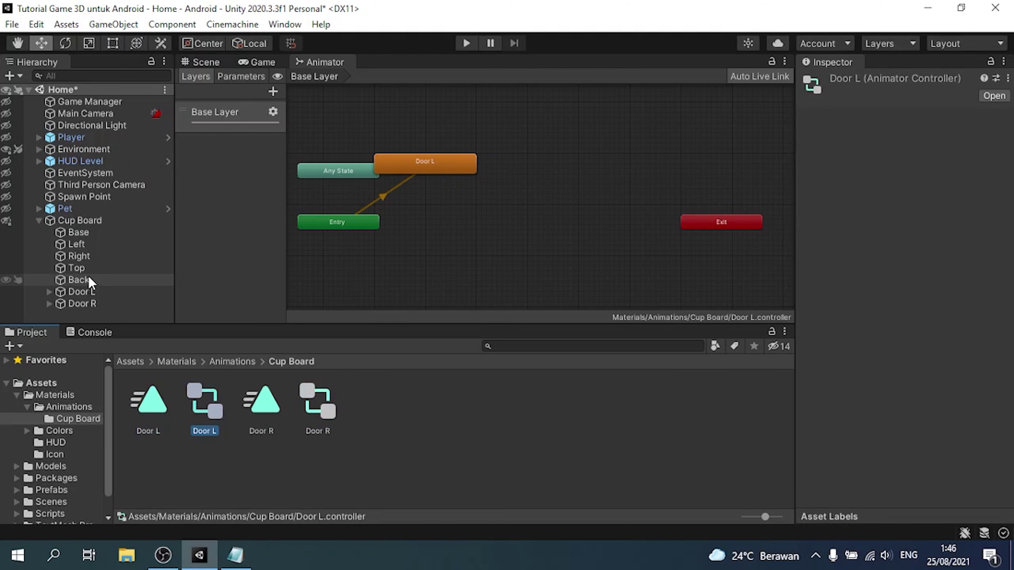
left_click(101, 290)
- Close the Animator window and return to the cupboard in the Scene view
right_click(319, 61)
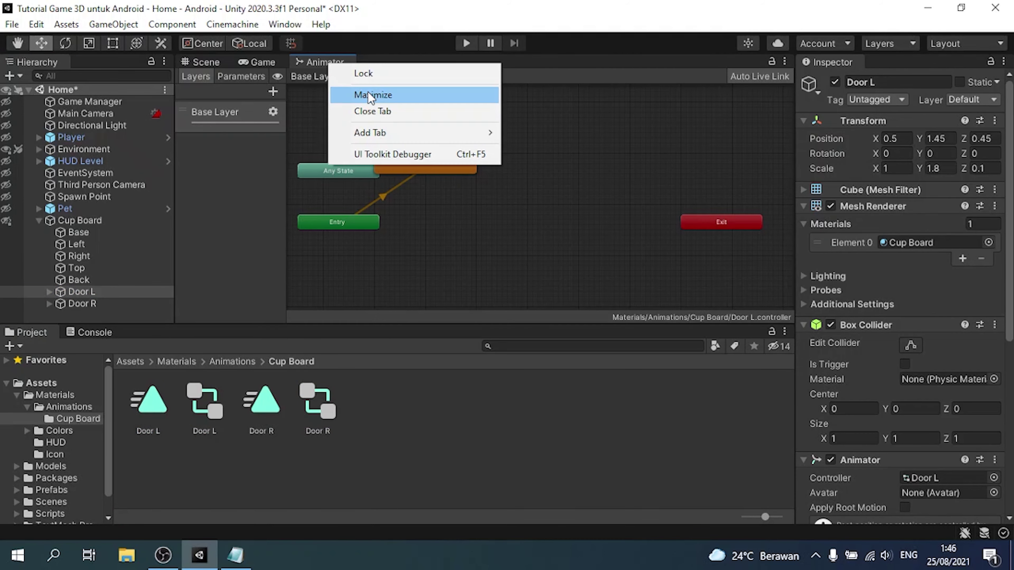
left_click(372, 111)
left_click_drag(313, 303, 335, 260, "alt")
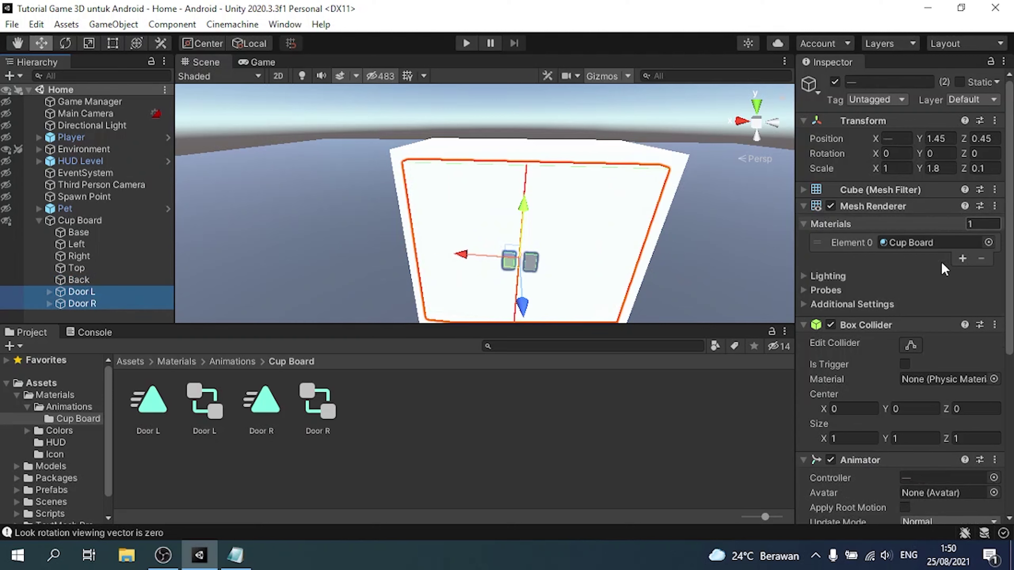
- Remove the Animation and Animator components from both Door L and Door R
scroll(958, 299, "down", 10)
left_click(994, 300)
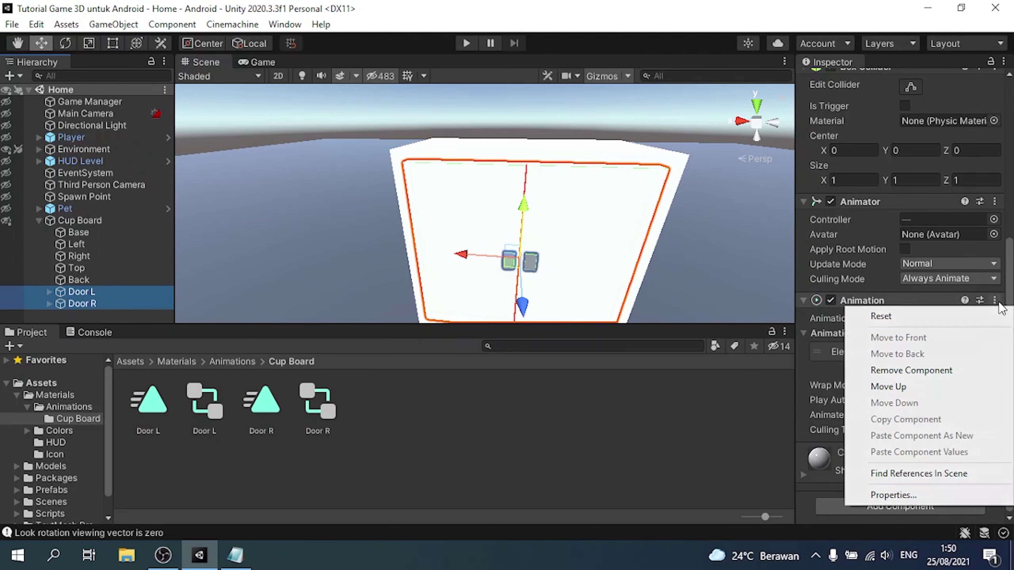
left_click(973, 369)
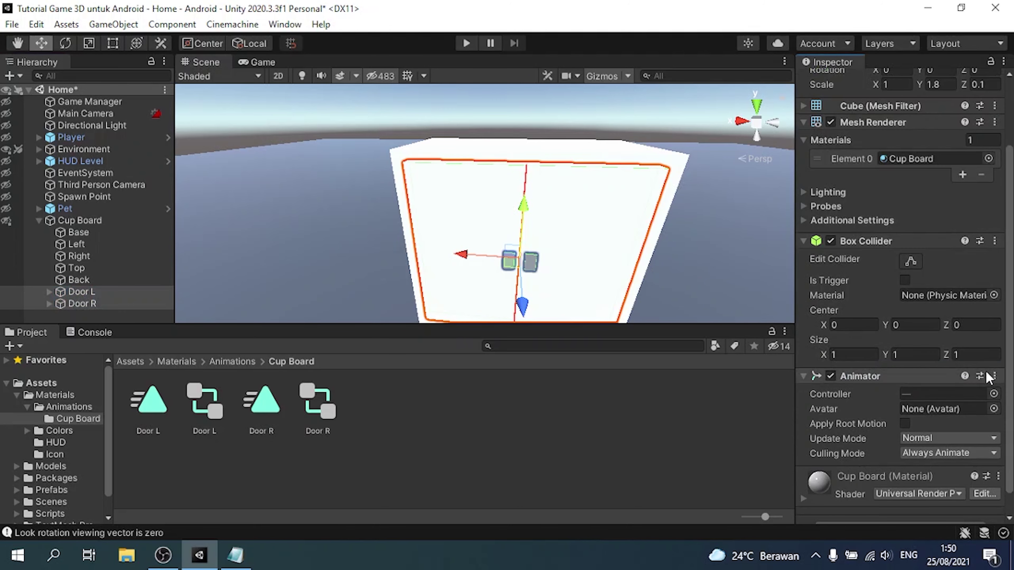
left_click(995, 376)
left_click(887, 214)
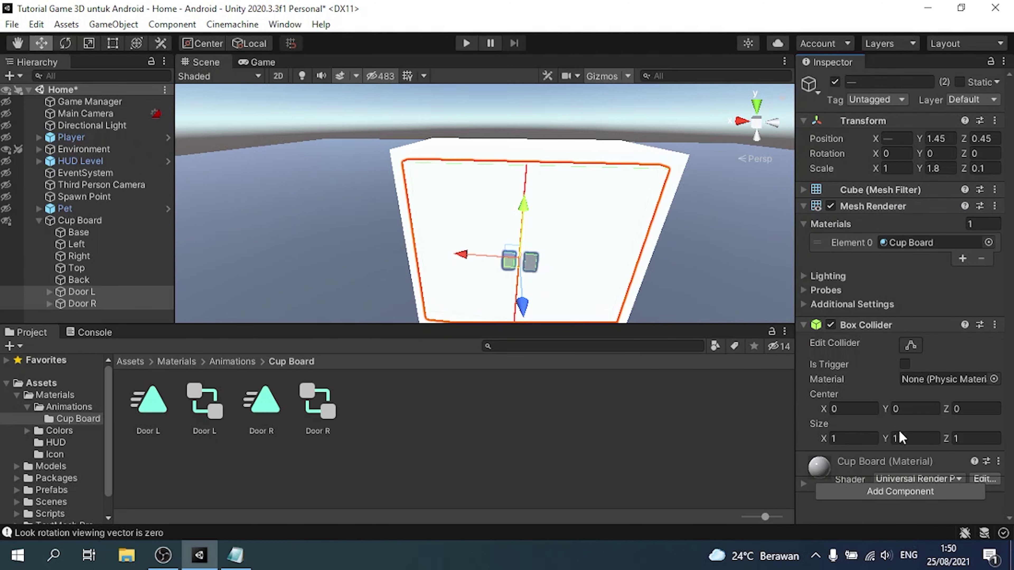
- Check the remaining components on each door and return the project browser to the root Assets folder
left_click(82, 303)
left_click(82, 291)
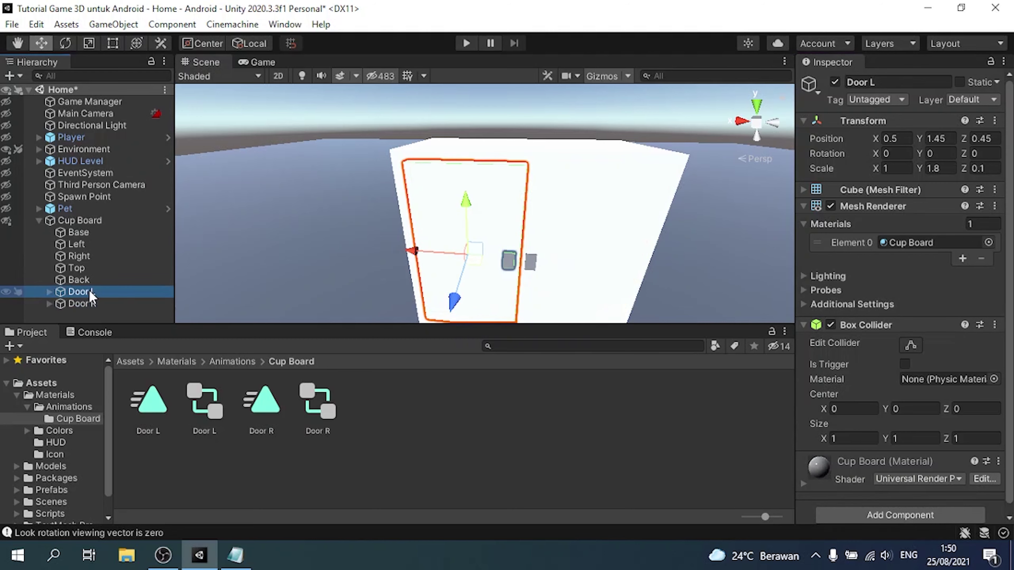
scroll(896, 408, "down", 1)
left_click(81, 303)
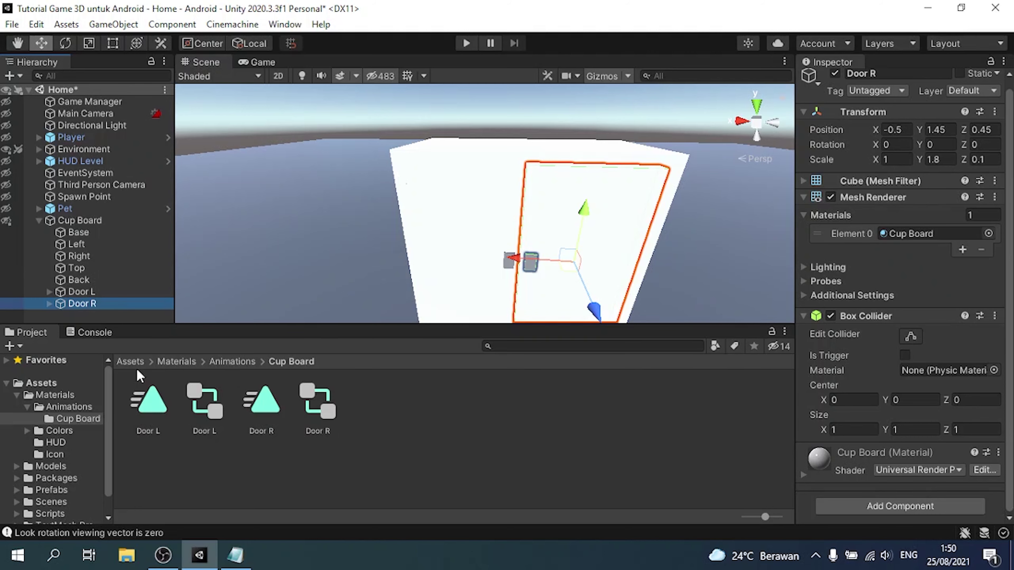
left_click(131, 362)
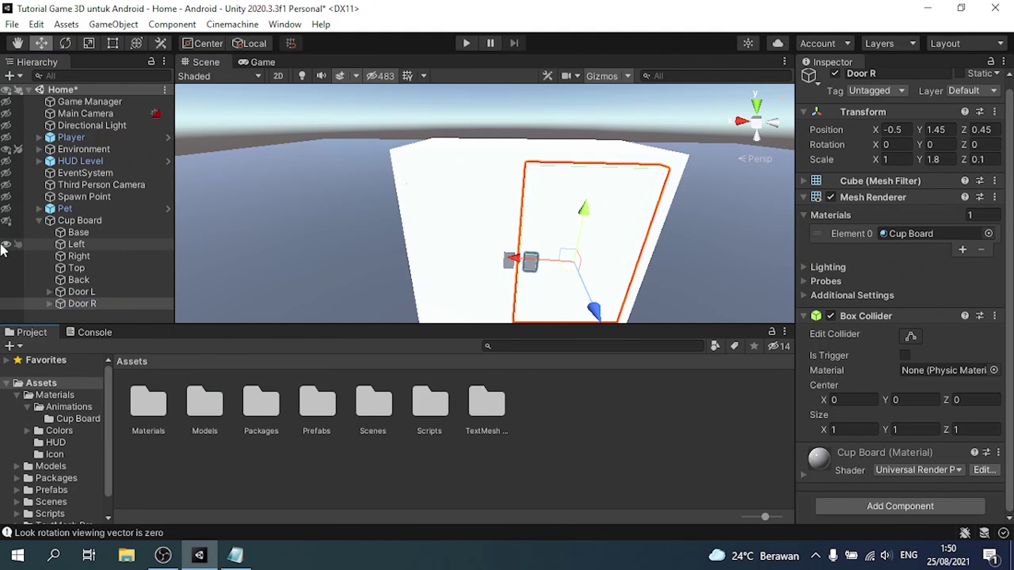
- Focus on the Cup Board parent and unhide all objects of the Home scene
double_click(79, 221)
left_click_drag(374, 227, 290, 221, "alt")
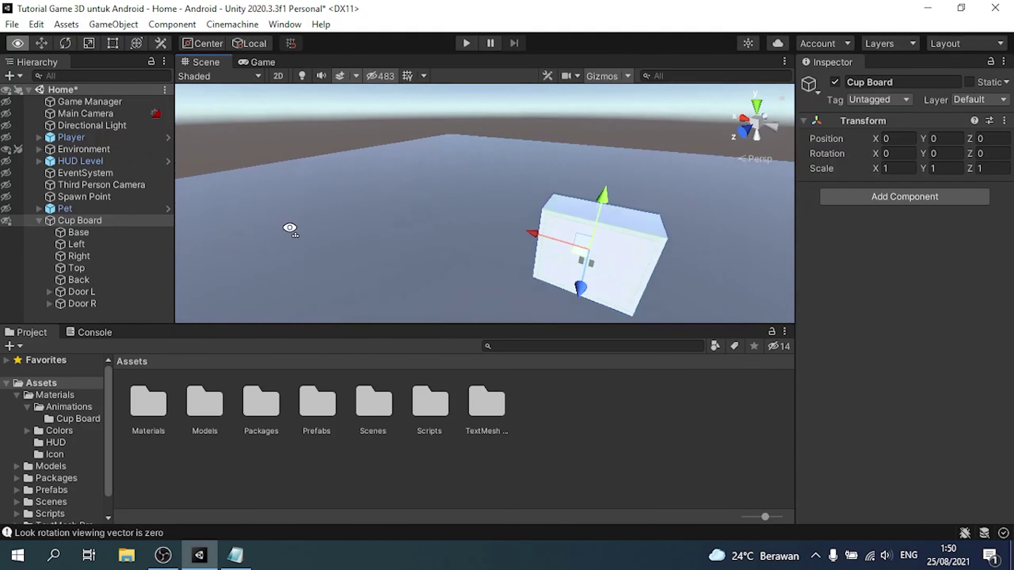
left_click(4, 90)
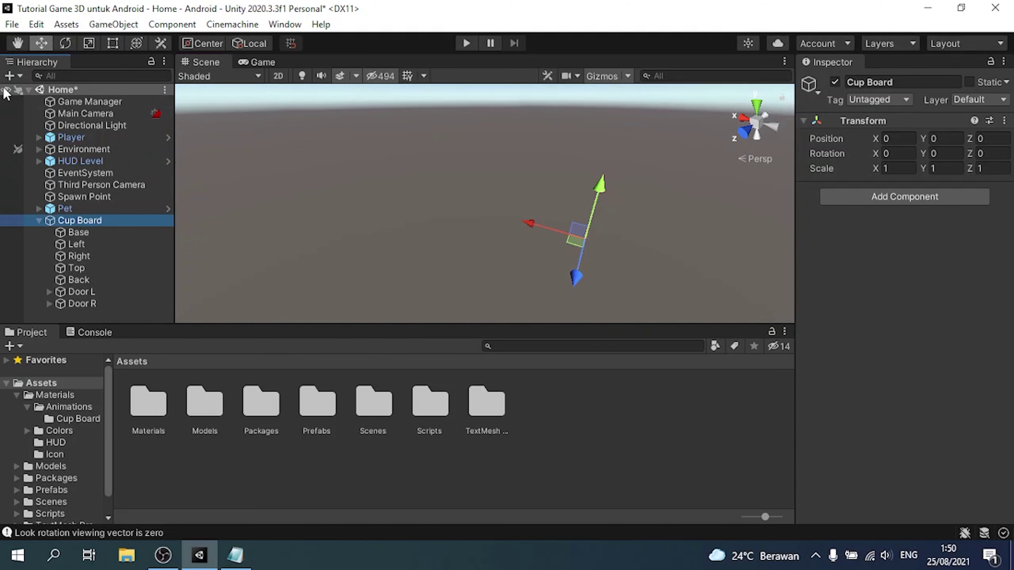
left_click(6, 89)
left_click_drag(714, 206, 392, 216, "alt")
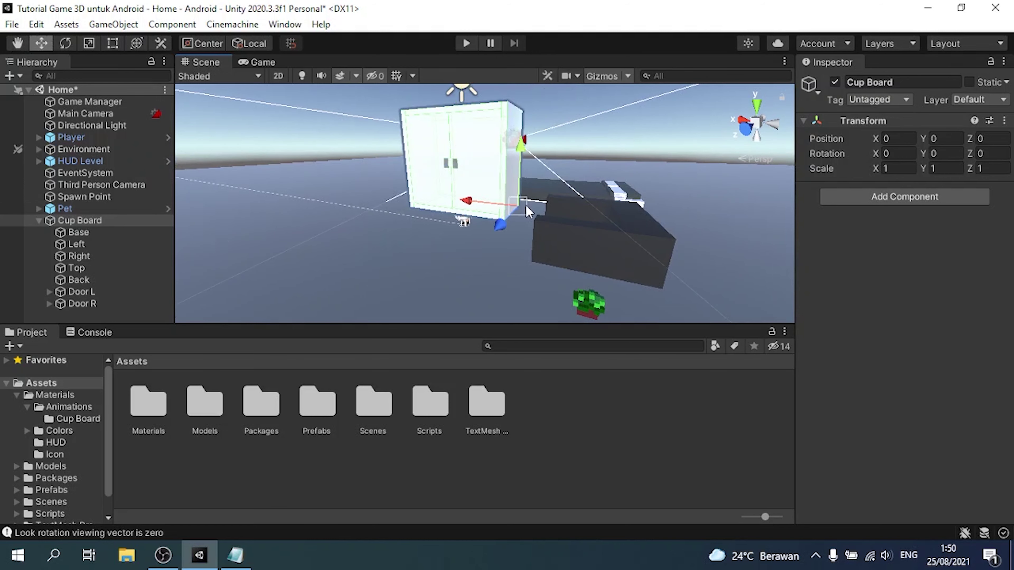
- Move the Cup Board to about X -0.6, Y -0.45, Z 1.47 and rotate it to 90 on the Y axis
left_click_drag(535, 204, 531, 275)
right_click_drag(531, 275, 785, 165)
key("w")
key("s")
left_click(950, 154)
type("90")
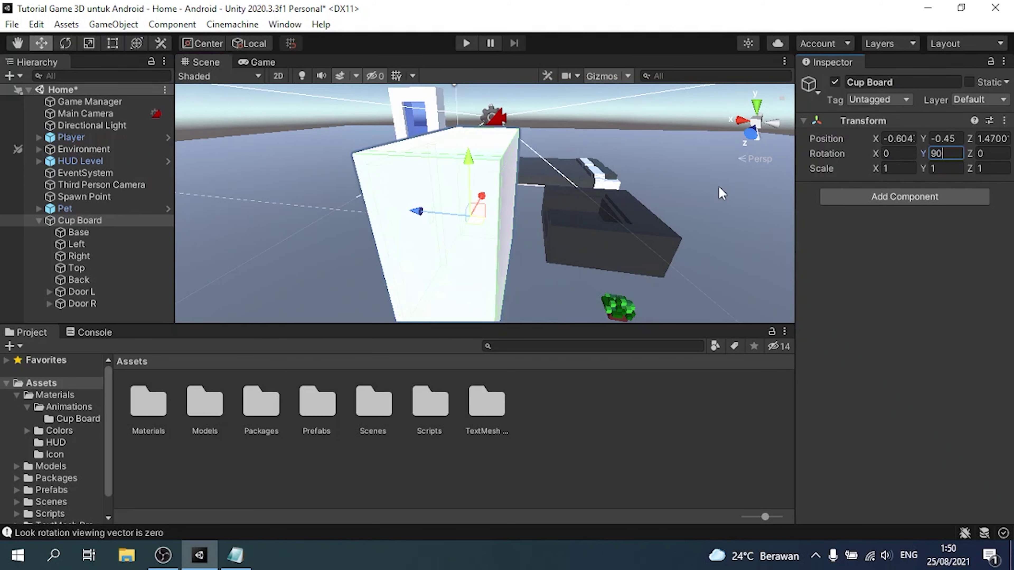
- Move the rotated Cup Board across the room to X -3.4, Z -7.4
right_click_drag(502, 183, 551, 236)
left_click_drag(565, 208, 345, 132)
key("f")
right_click_drag(429, 130, 577, 217)
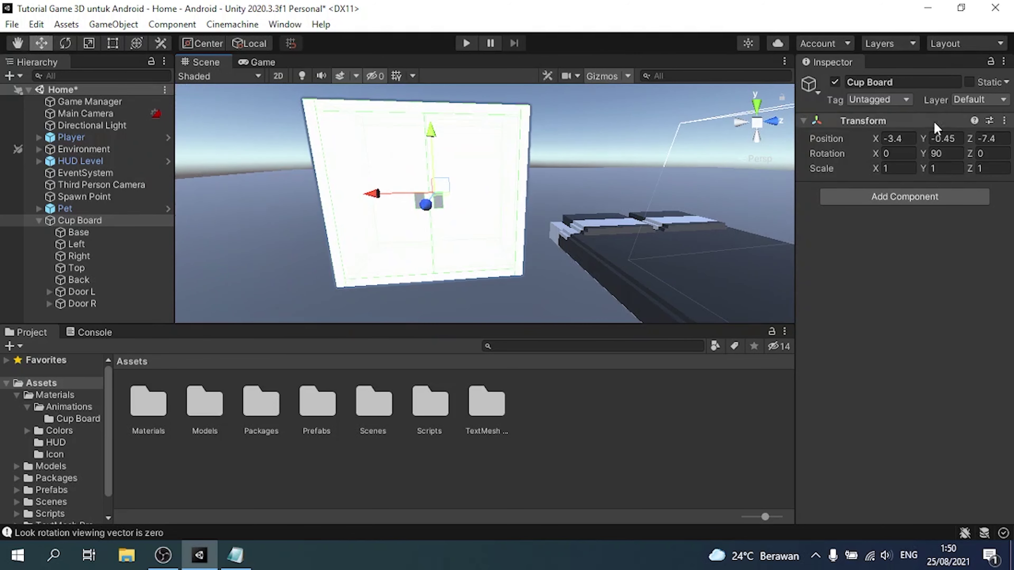
- Assign the Cup Board object alone to the Ground layer, save the Home scene and collapse its hierarchy
left_click(996, 102)
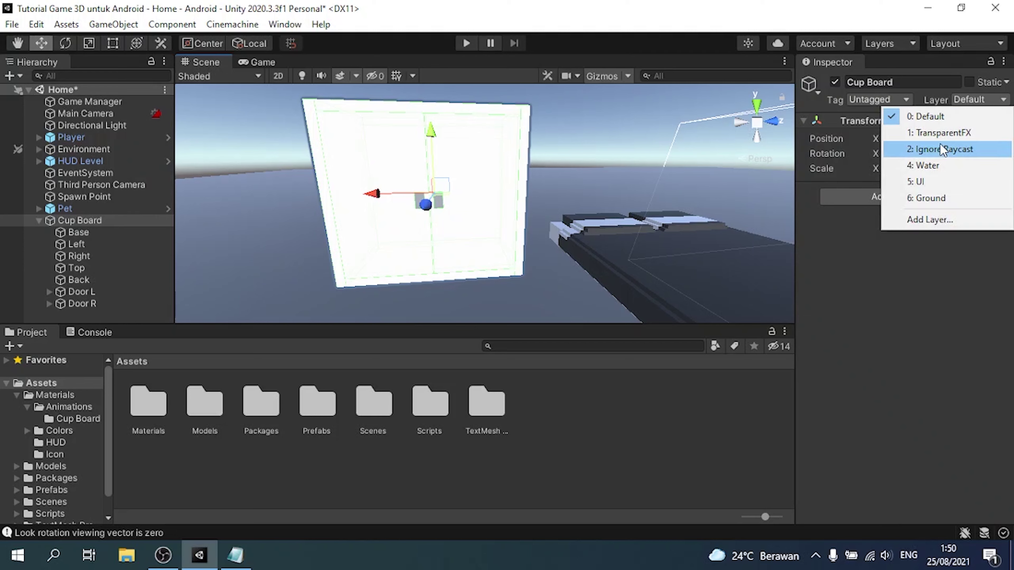
left_click(928, 197)
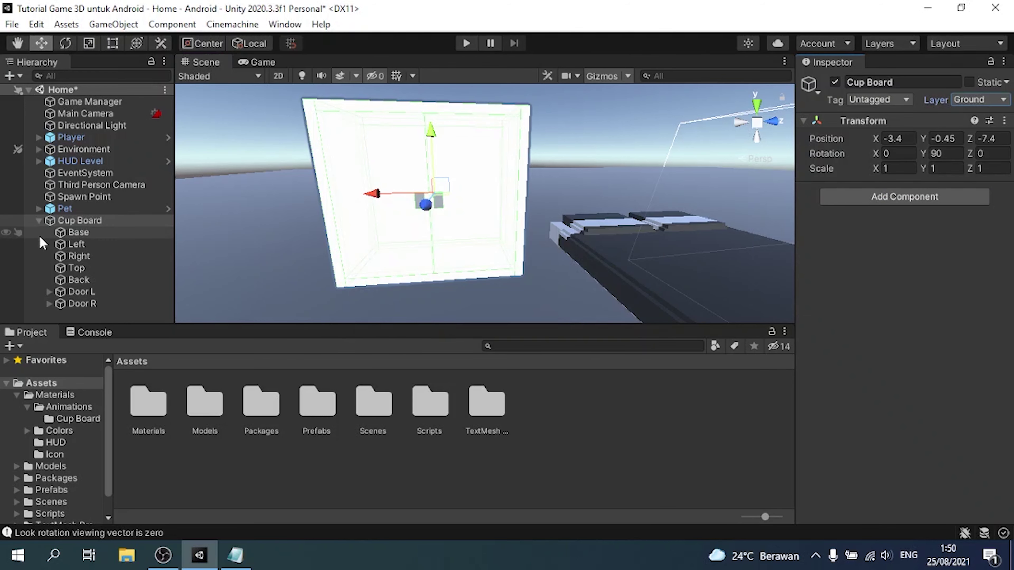
key("ctrl+s")
left_click(41, 224)
left_click(39, 221, "alt")
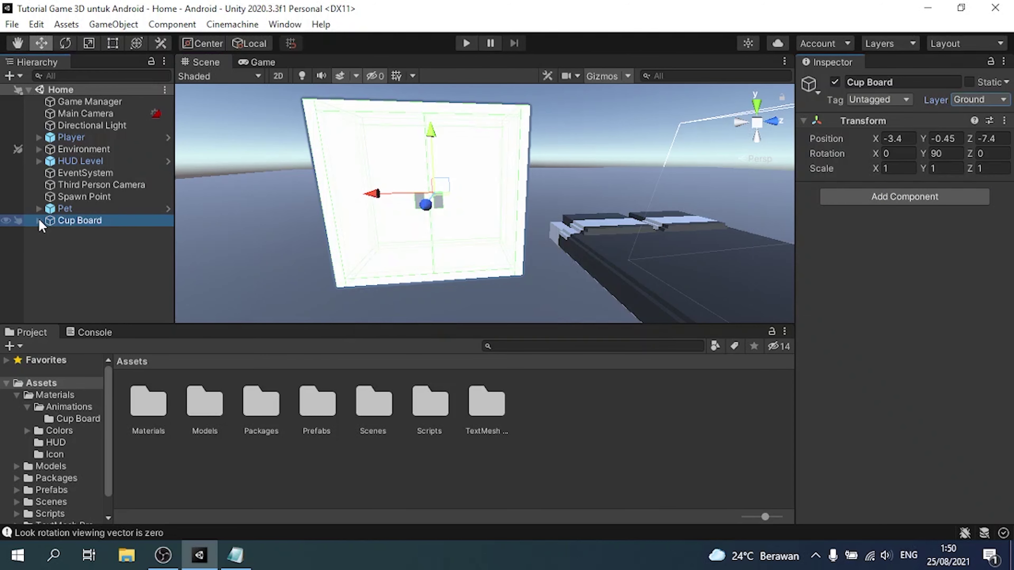
left_click(318, 410)
double_click(304, 410)
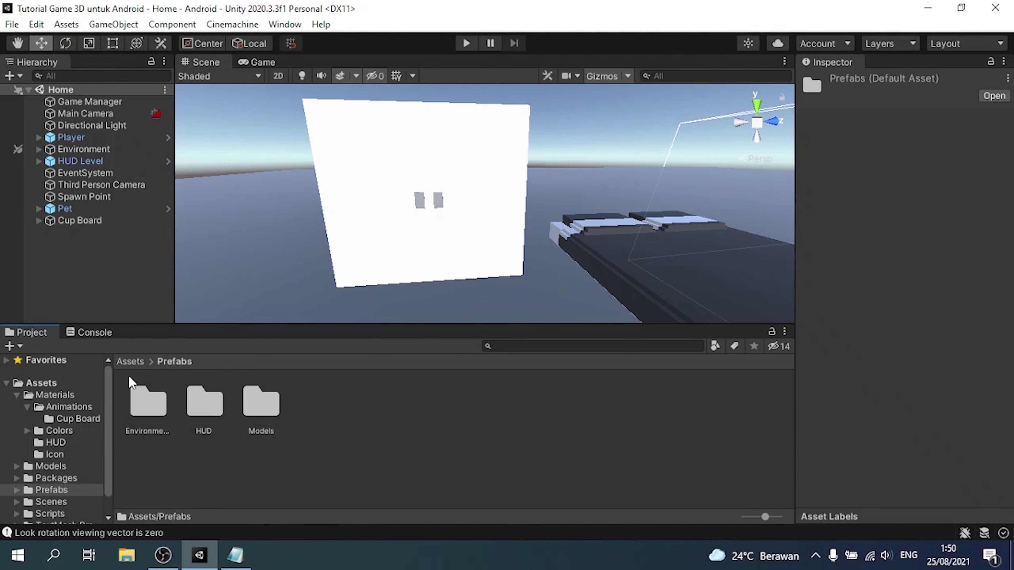
left_click(142, 359)
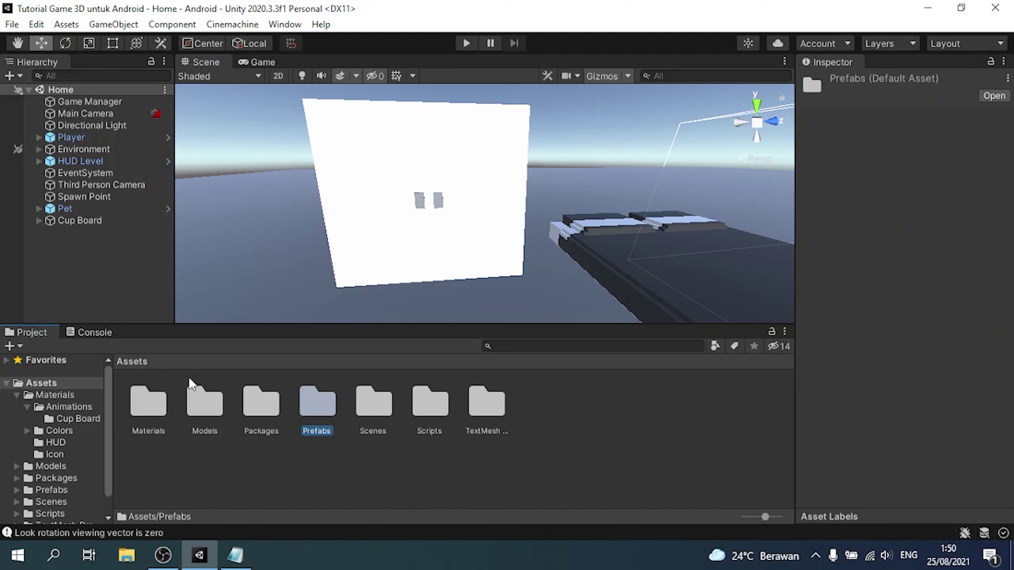
left_click(224, 557)
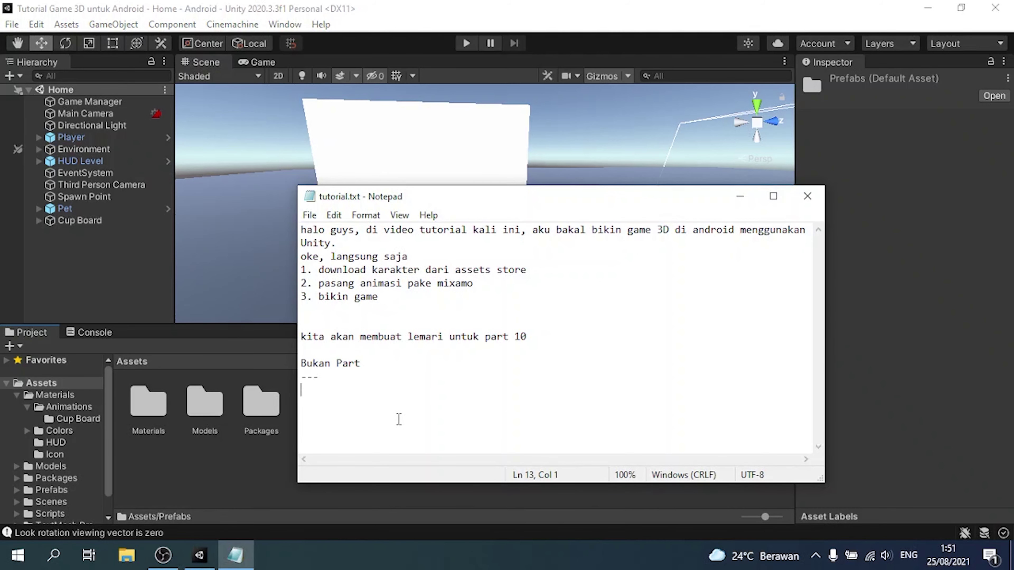
type("sebelum masukkan ke prefabs, aku mau")
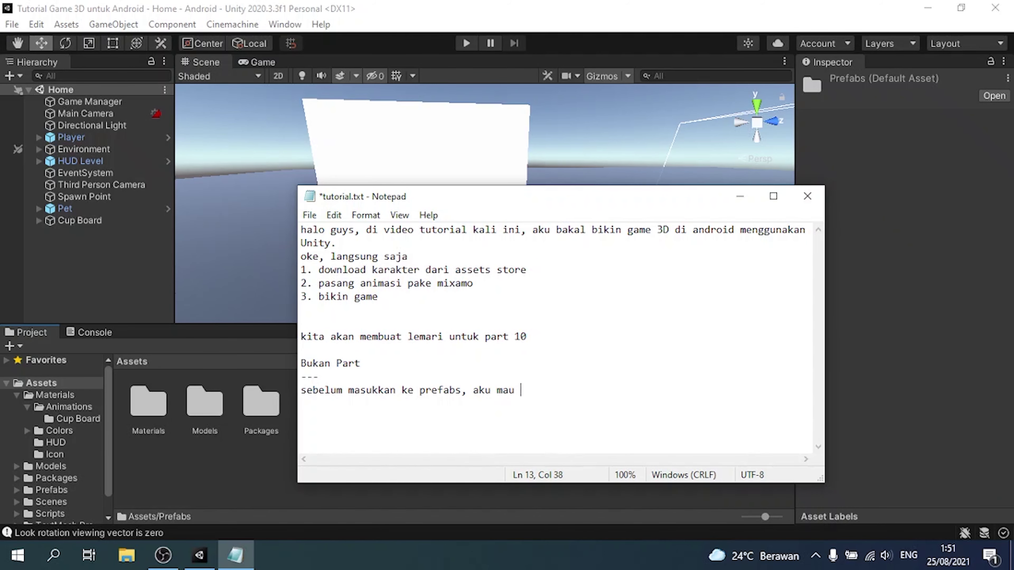
type(" isi interior n")
key("shift+Home")
key("BackSpace")
key("ctrl+s")
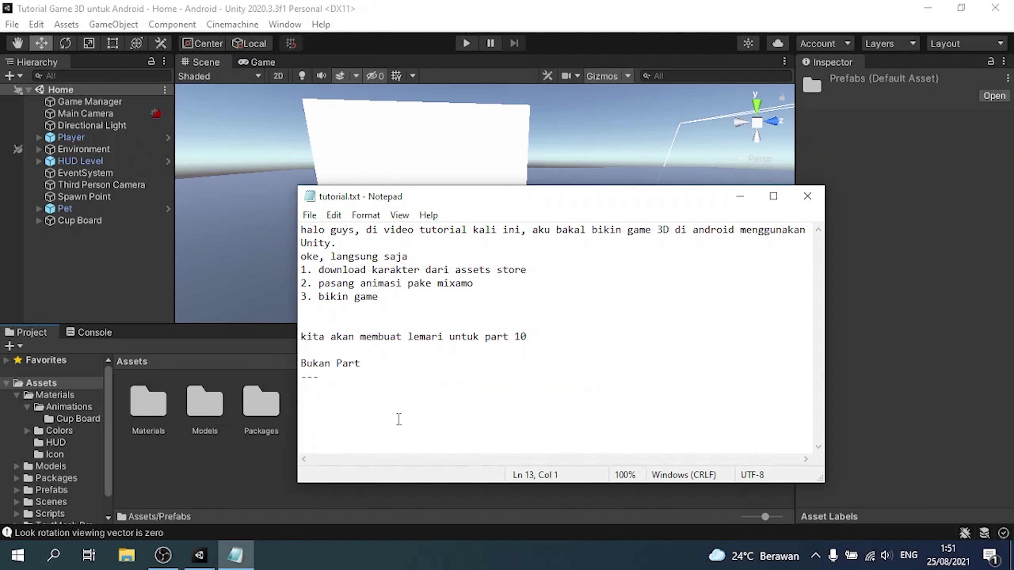
- Hide Door L and Door R in the scene view to expose the cupboard's interior and select its Base
left_click(118, 222)
left_click(38, 220)
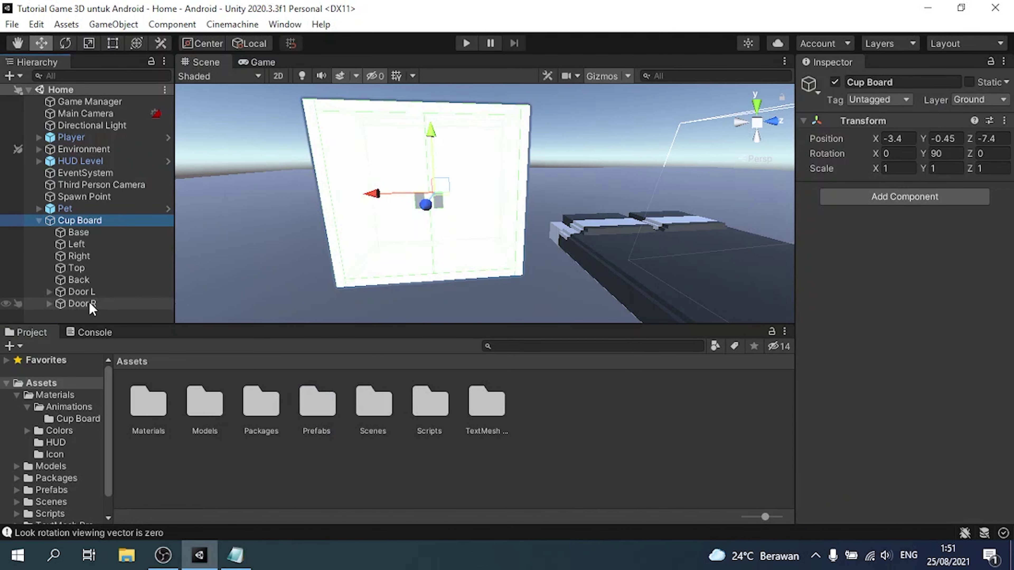
left_click(79, 291)
left_click(82, 304, "shift")
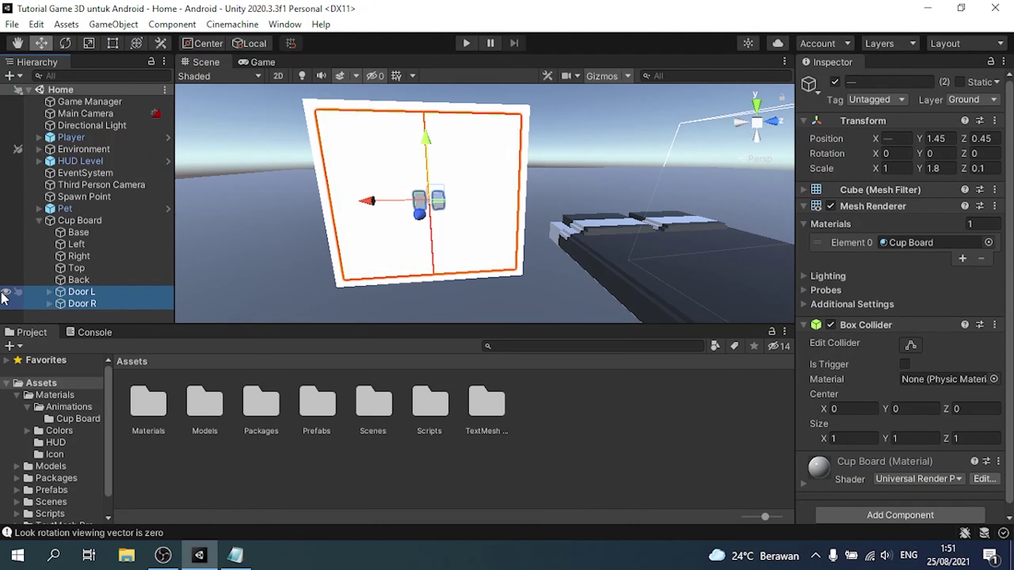
left_click(6, 292)
left_click(6, 304)
right_click_drag(403, 199, 459, 259)
left_click(476, 287)
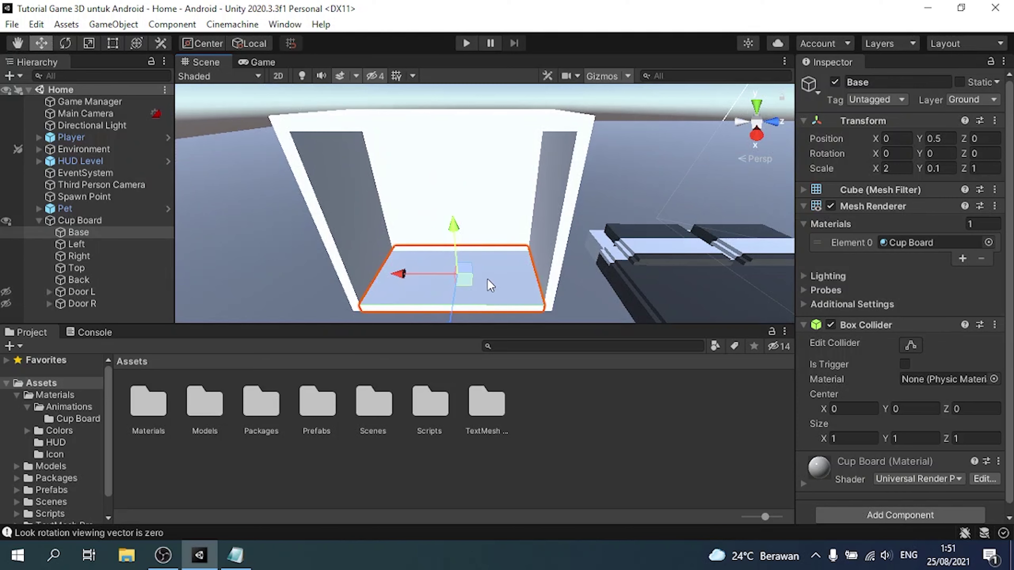
- Add a cylinder as a child of Cup Board and name it Bar
right_click(113, 222)
mouse_move(213, 476)
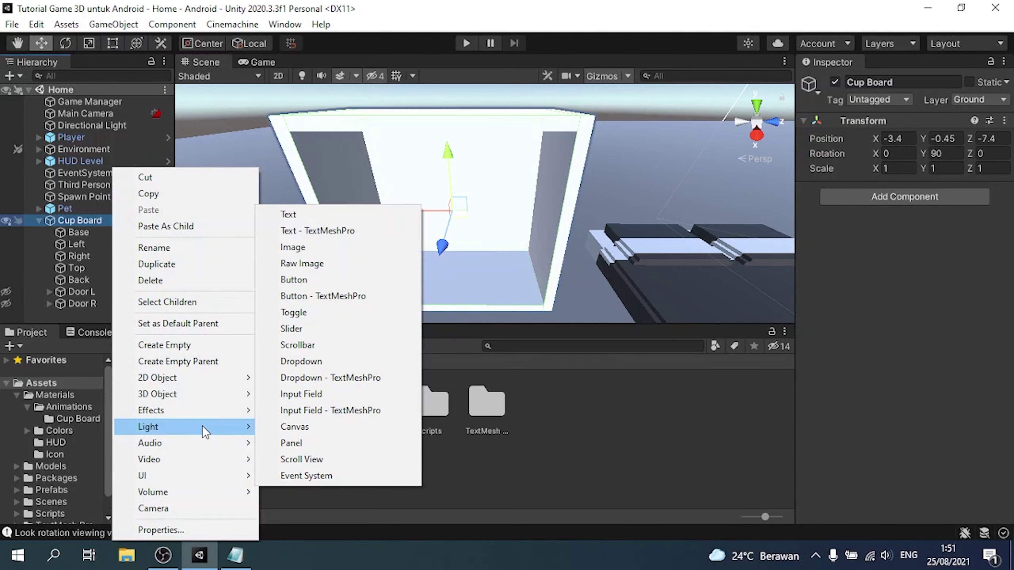
mouse_move(226, 394)
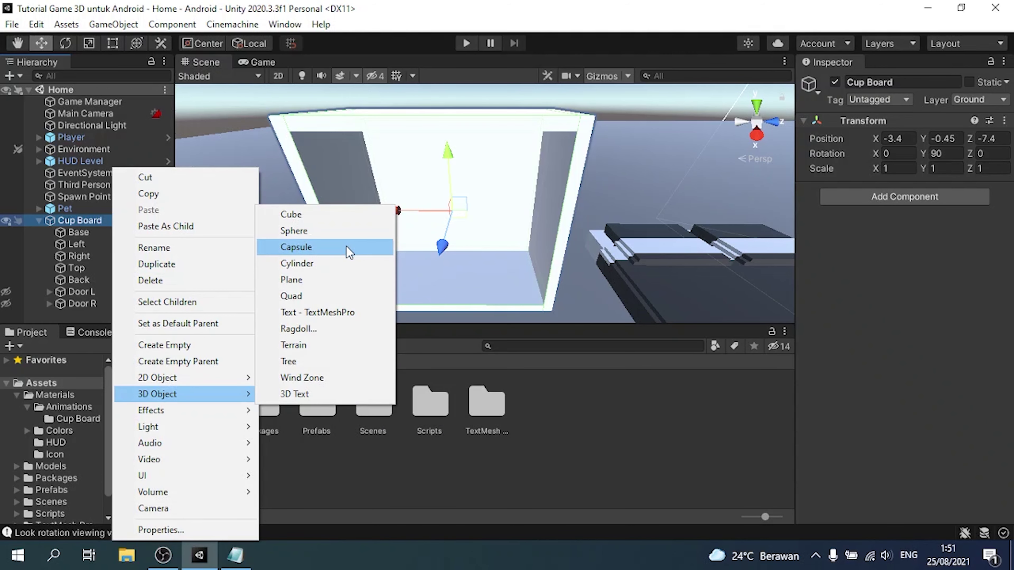
left_click(360, 264)
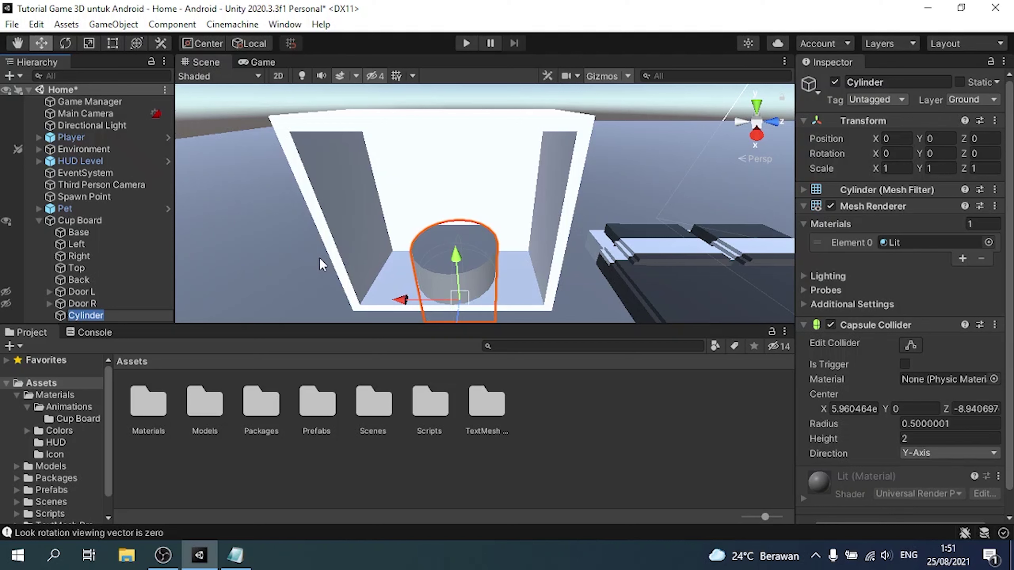
type("Bar")
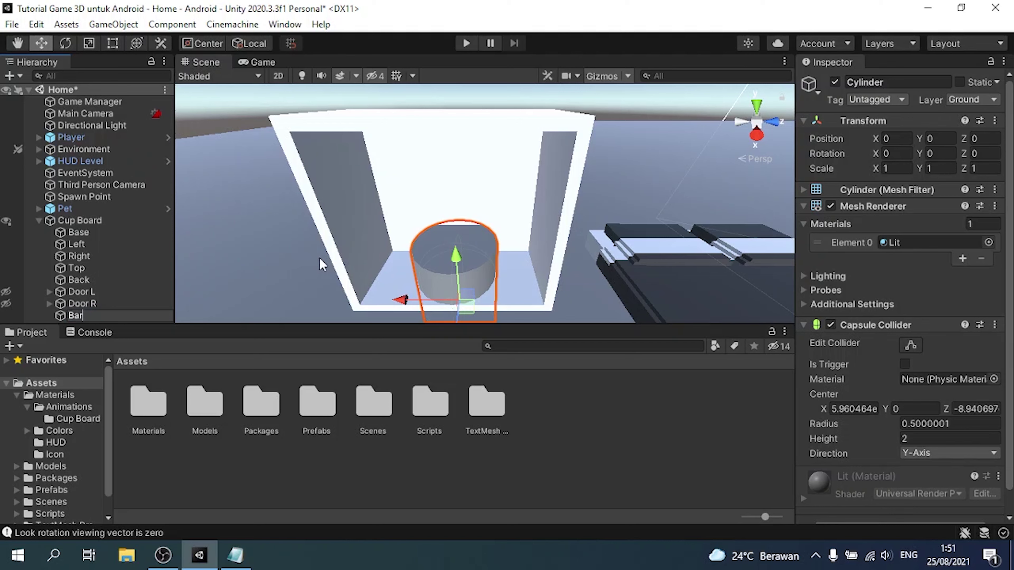
key("Return")
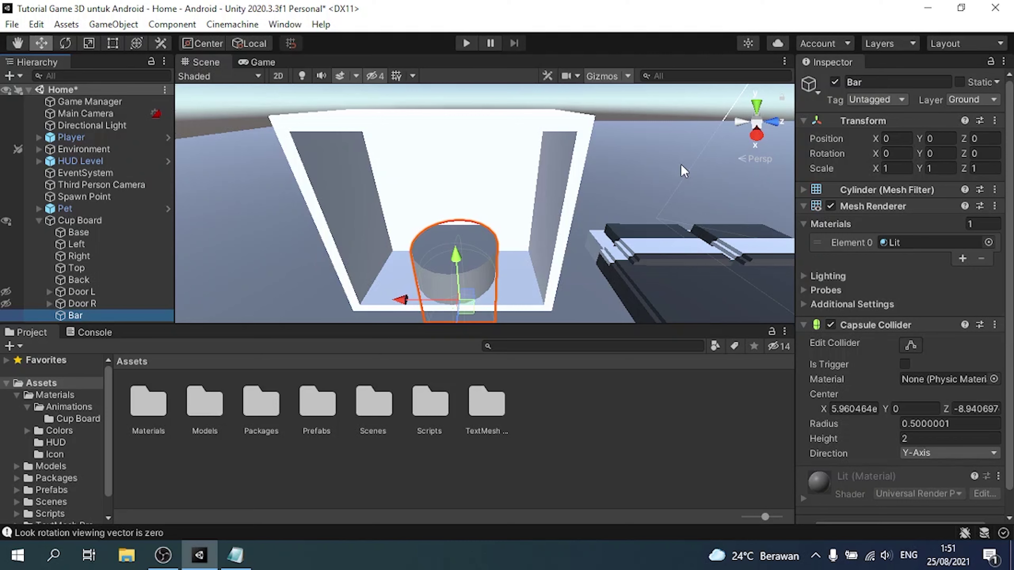
- Rotate the Bar to 90 on the Z axis only and raise it to about Y 1.609
left_click(940, 153)
type("90")
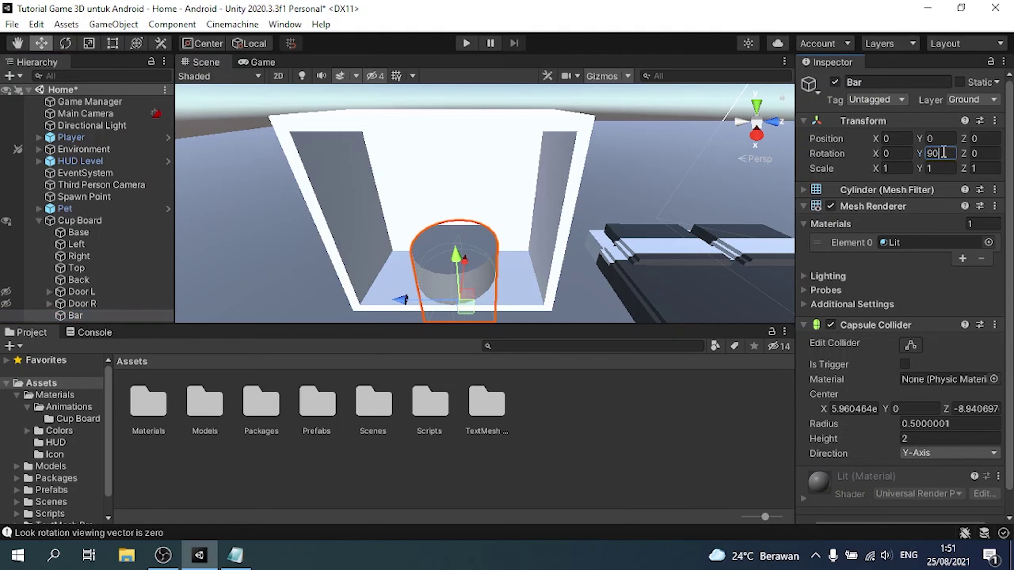
key("Escape")
key("shift+Tab")
type("9")
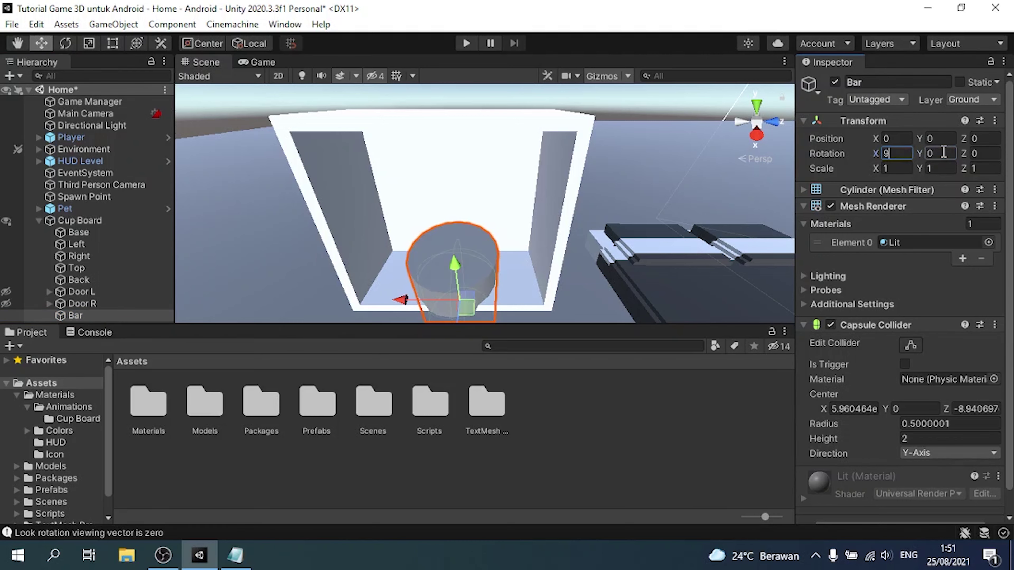
key("BackSpace")
key("Tab")
key("Tab")
type("90")
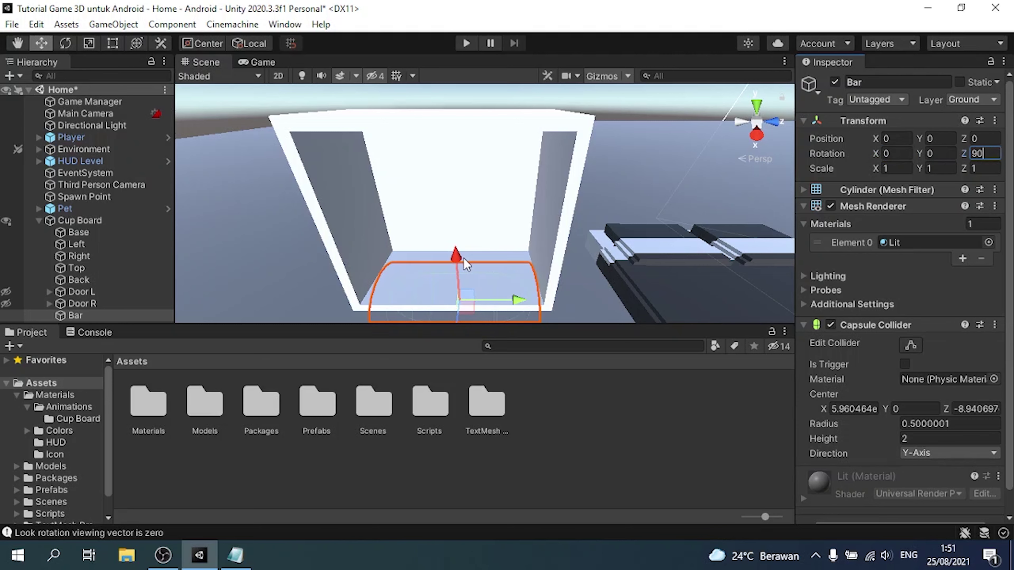
left_click_drag(463, 258, 534, 192)
- Thin the Bar by setting its X and Z scale to 0.1, keeping Y scale at 1
left_click(943, 168)
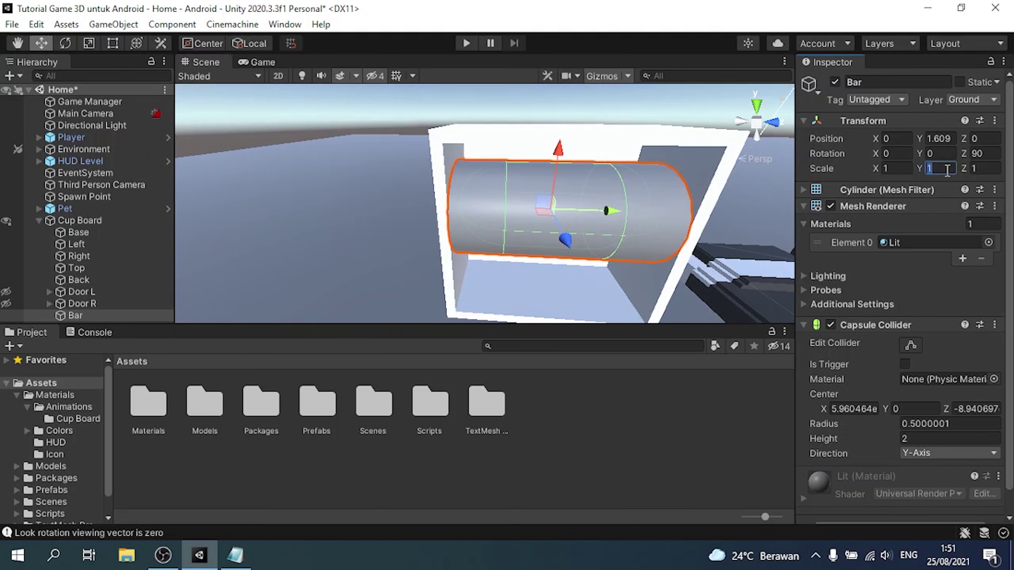
type("0")
key("BackSpace")
type("1")
key("shift+Tab")
type("0")
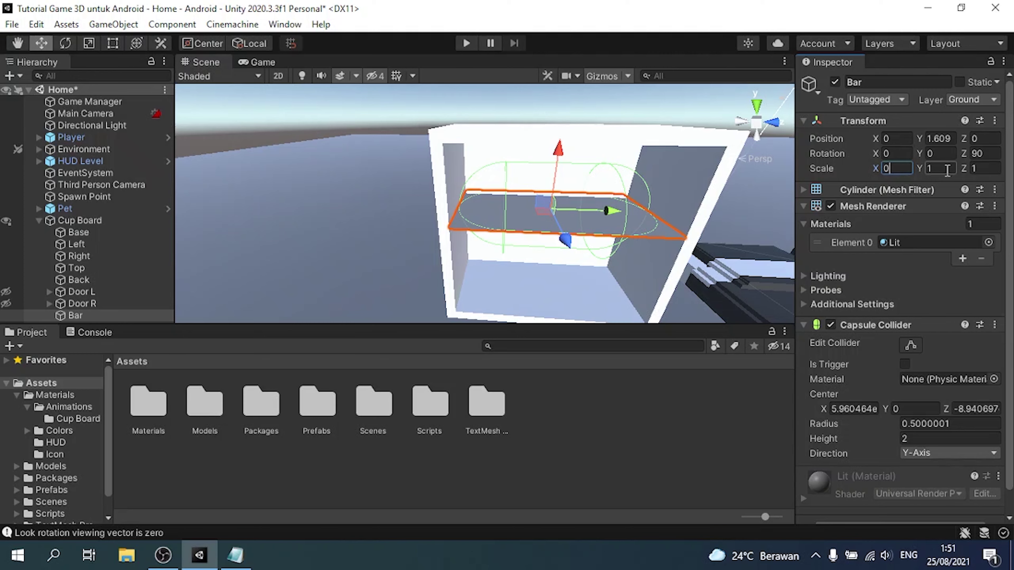
type(".1")
key("Tab")
key("Tab")
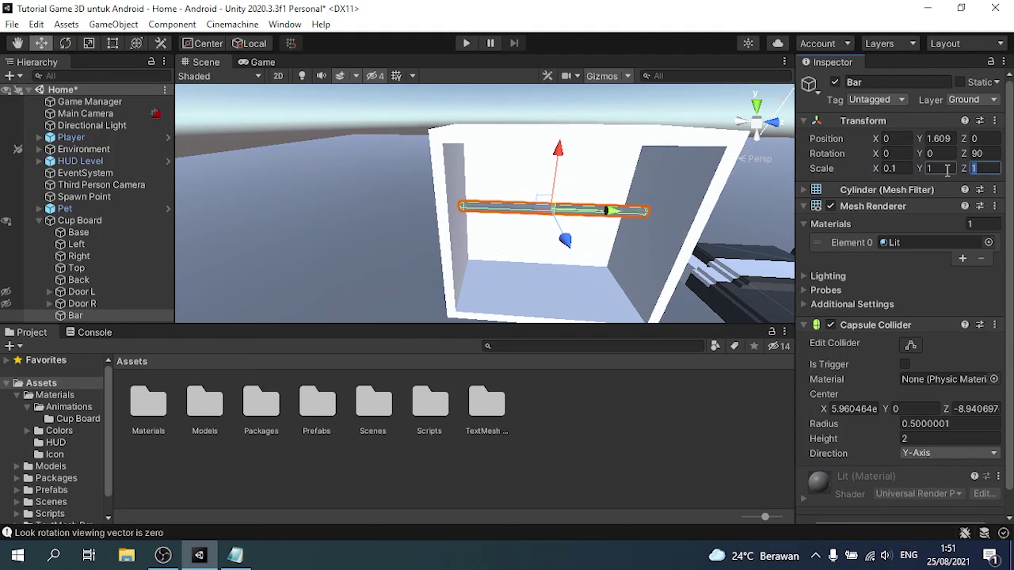
type("0.1")
- Raise the Bar to about Y 1.882 under the cupboard's top panel and place it above Door L in the hierarchy
right_click_drag(563, 232, 603, 167)
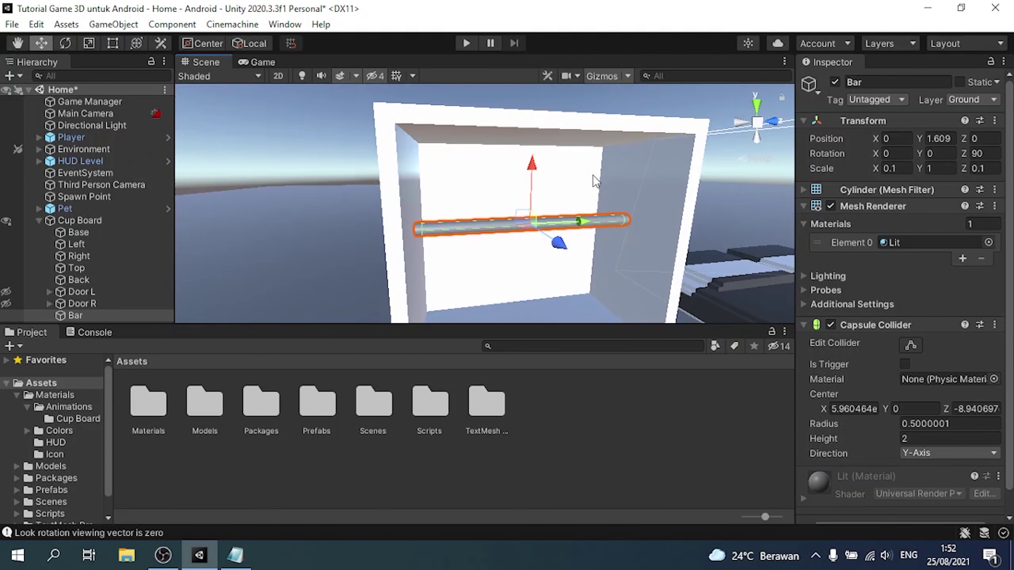
left_click_drag(535, 175, 527, 146)
left_click(536, 139)
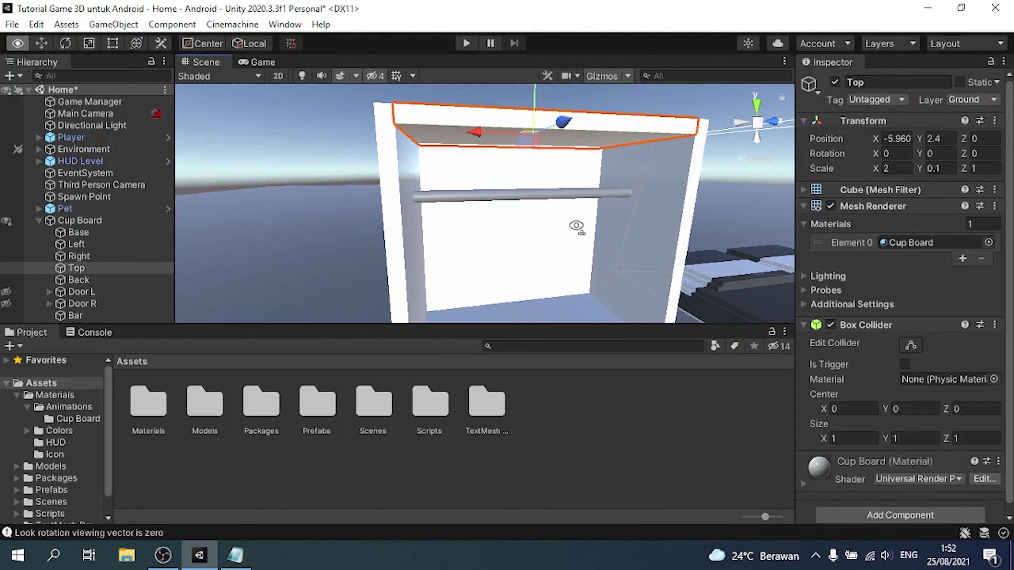
right_click_drag(577, 230, 404, 220)
left_click(442, 169)
right_click_drag(442, 169, 531, 228)
left_click(479, 188)
key("f")
left_click_drag(393, 278, 220, 262, "alt")
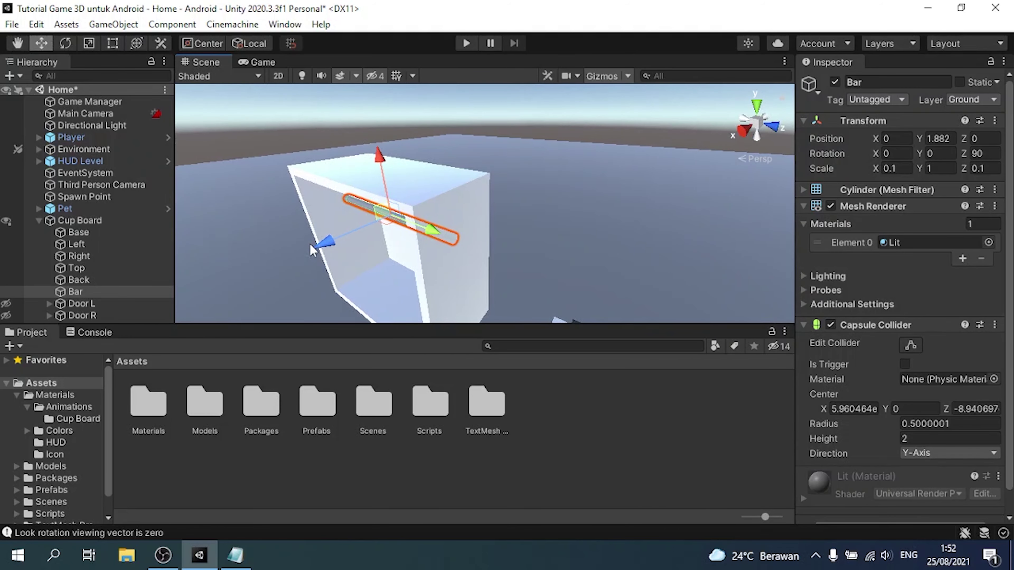
- Unhide Door L and Door R, collapse the project's Assets tree and save the Home scene
left_click(6, 303)
left_click(6, 316)
left_click(283, 165)
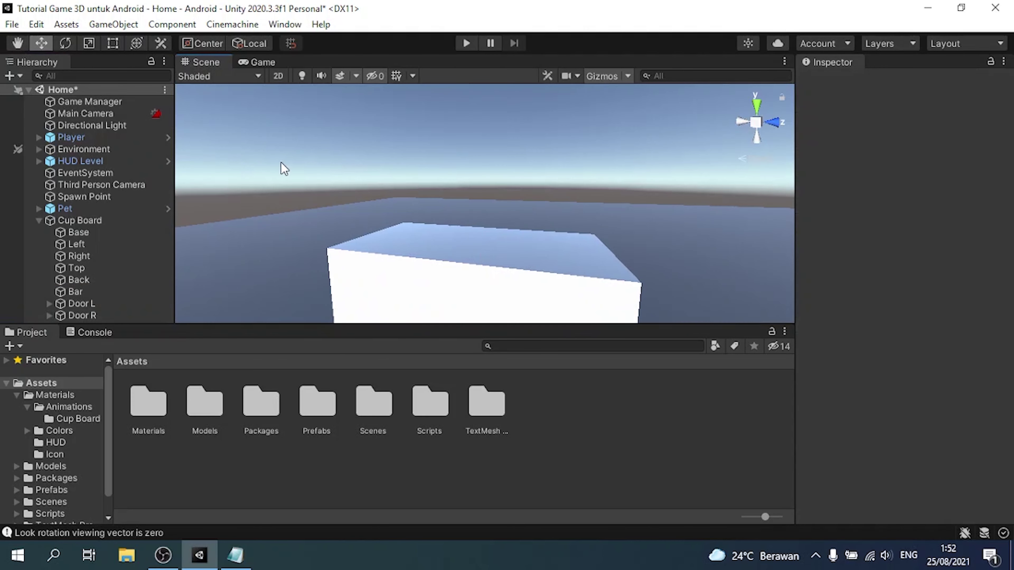
right_click_drag(283, 165, 430, 245)
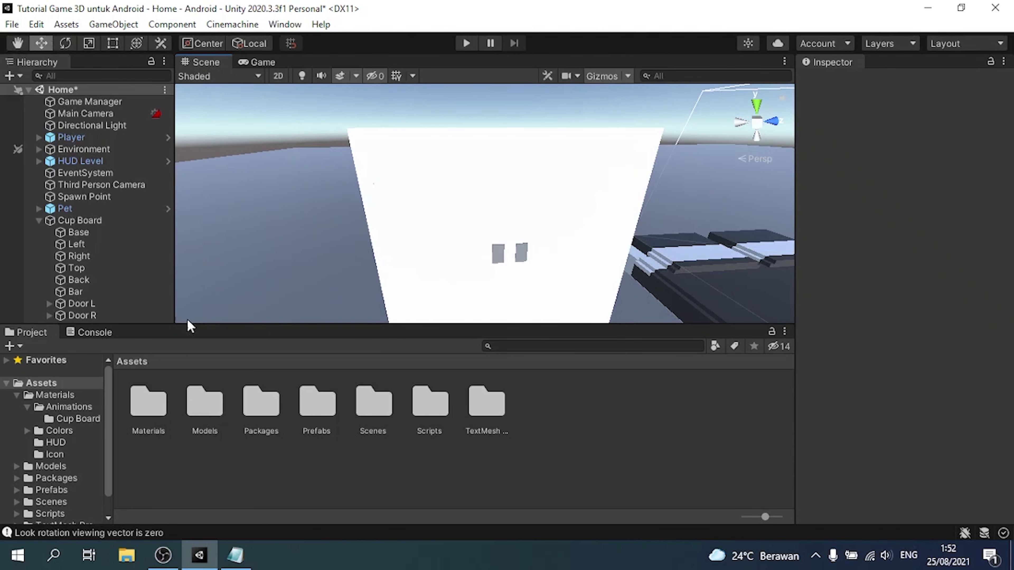
left_click(6, 383)
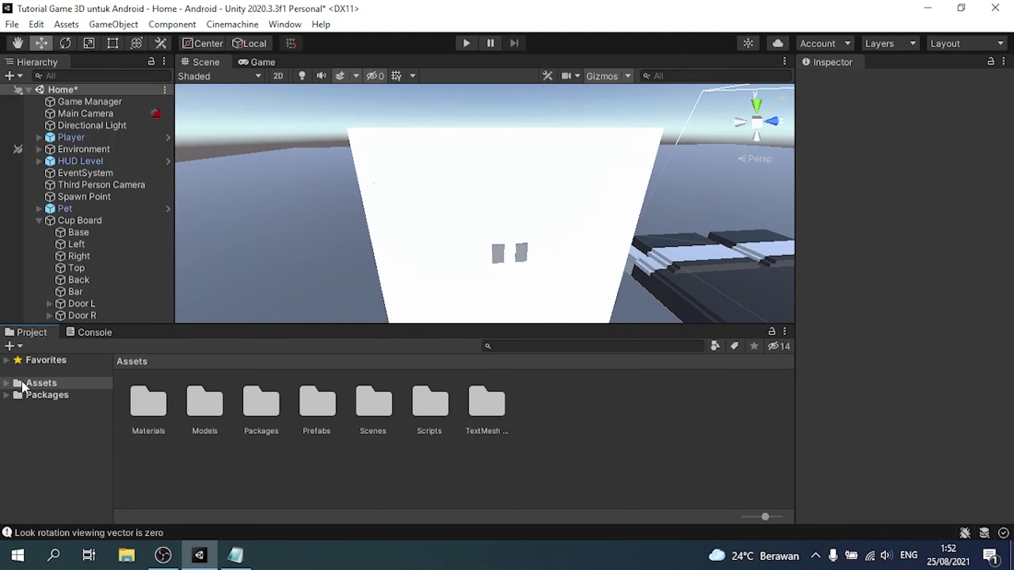
key("ctrl+s")
left_click(237, 556)
key("space")
key("BackSpace")
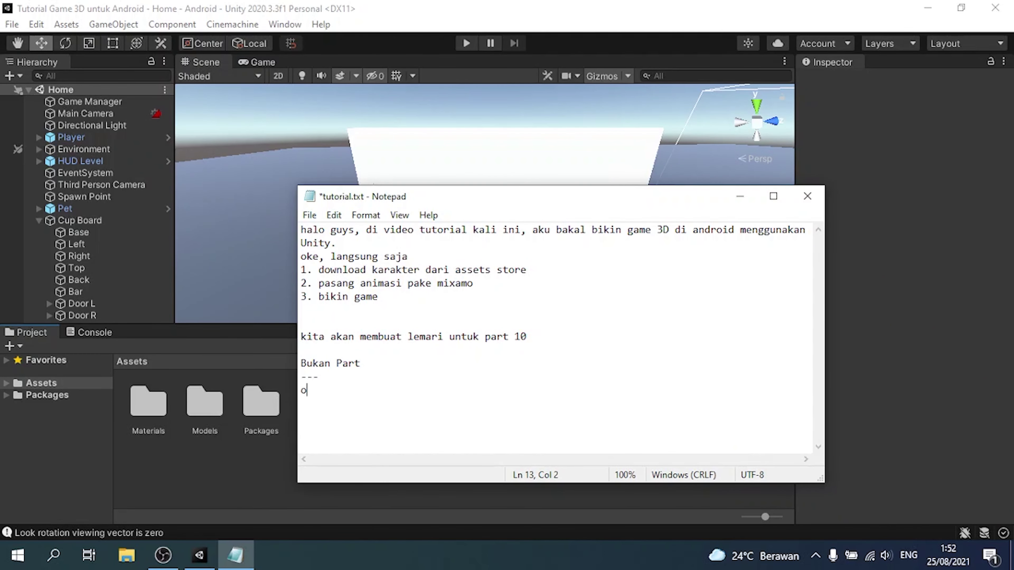
key("shift+Home")
key("BackSpace")
- Collapse the Cup Board object and create a prefab from it in the Assets/Prefabs/Environment folder
left_click(83, 211)
left_click(47, 221)
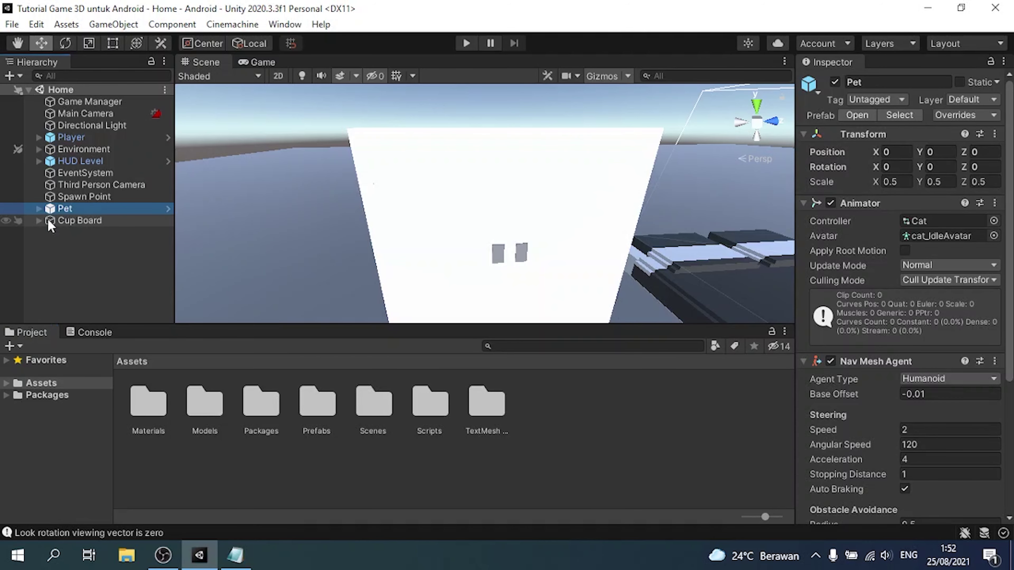
left_click(84, 219)
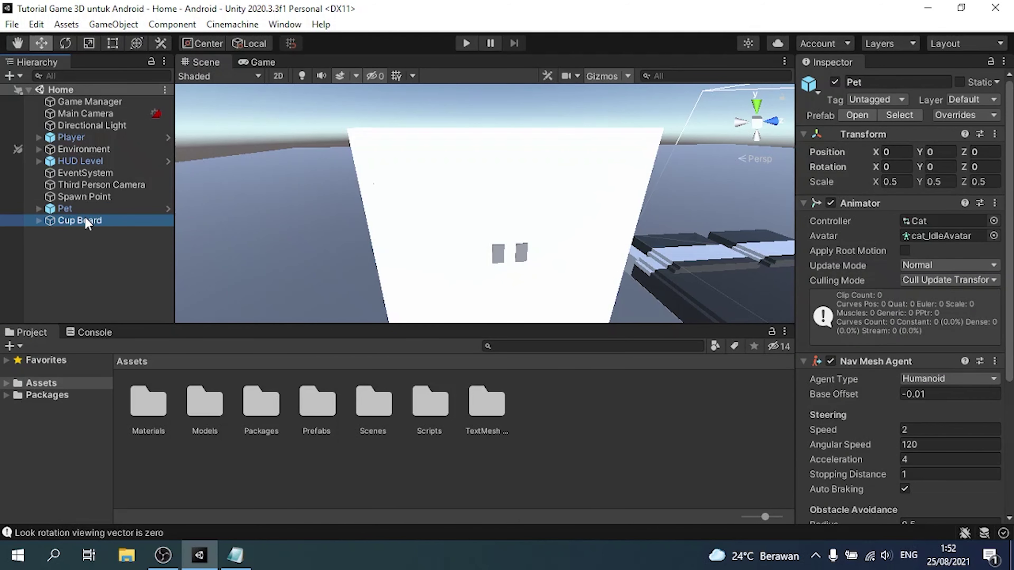
double_click(315, 419)
double_click(150, 418)
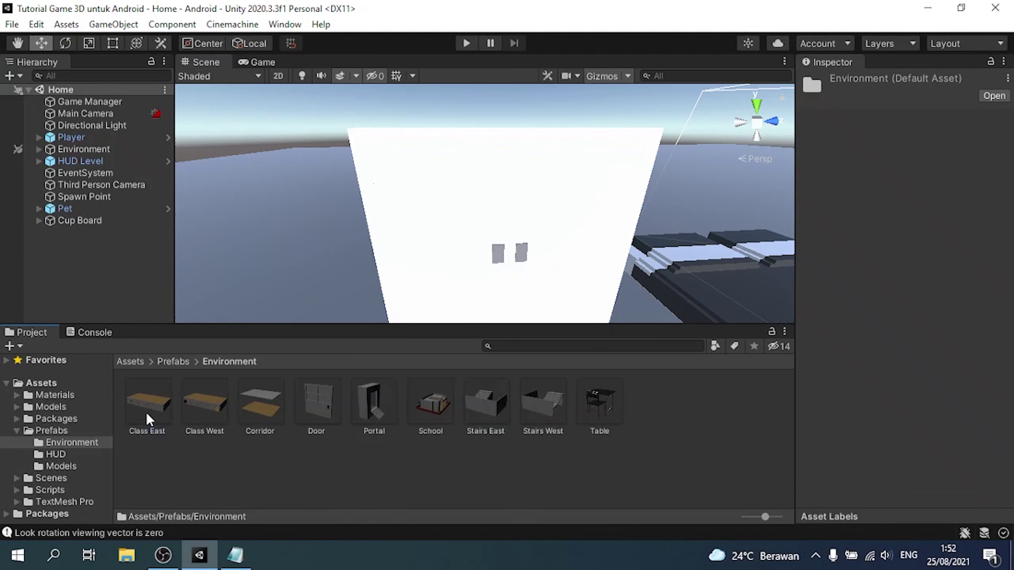
left_click(114, 222)
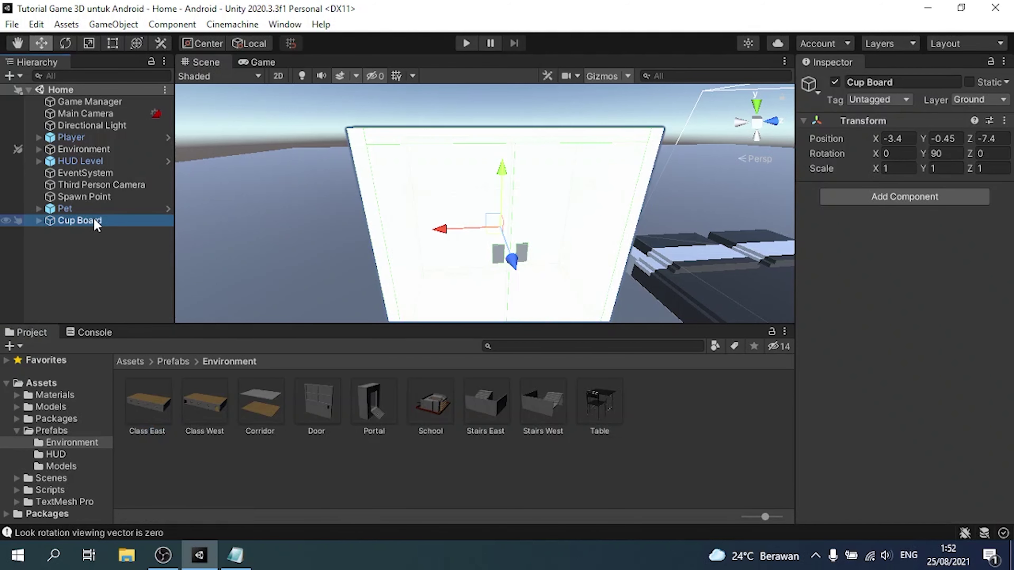
left_click_drag(96, 223, 409, 500)
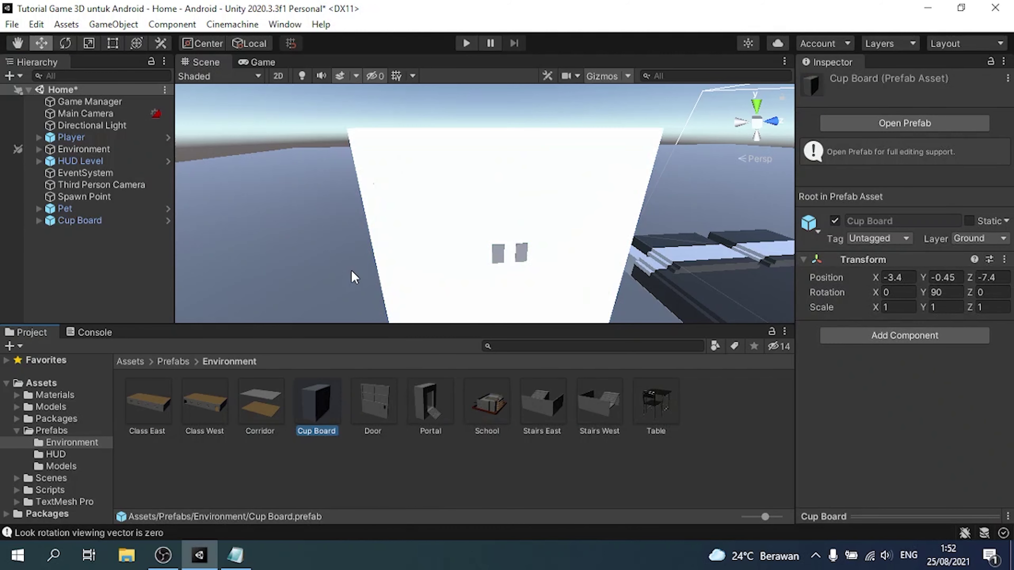
scroll(410, 267, "down", 5)
left_click_drag(409, 267, 373, 188, "alt")
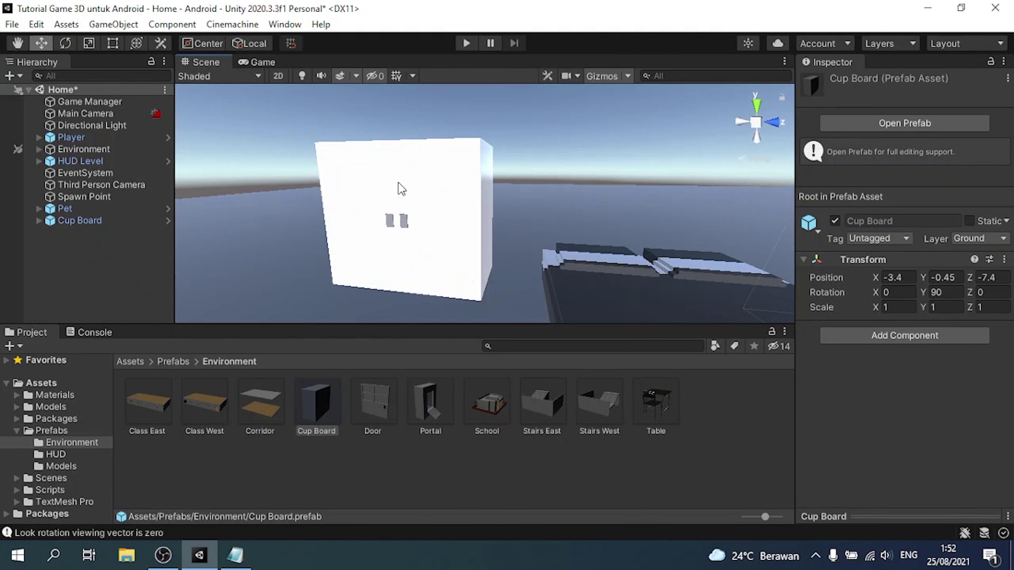
- Open the Assets/Materials/Colors folder in the project
left_click(374, 188)
key("f")
left_click(127, 362)
left_click(240, 135)
left_click_drag(240, 136, 311, 184, "alt")
double_click(147, 415)
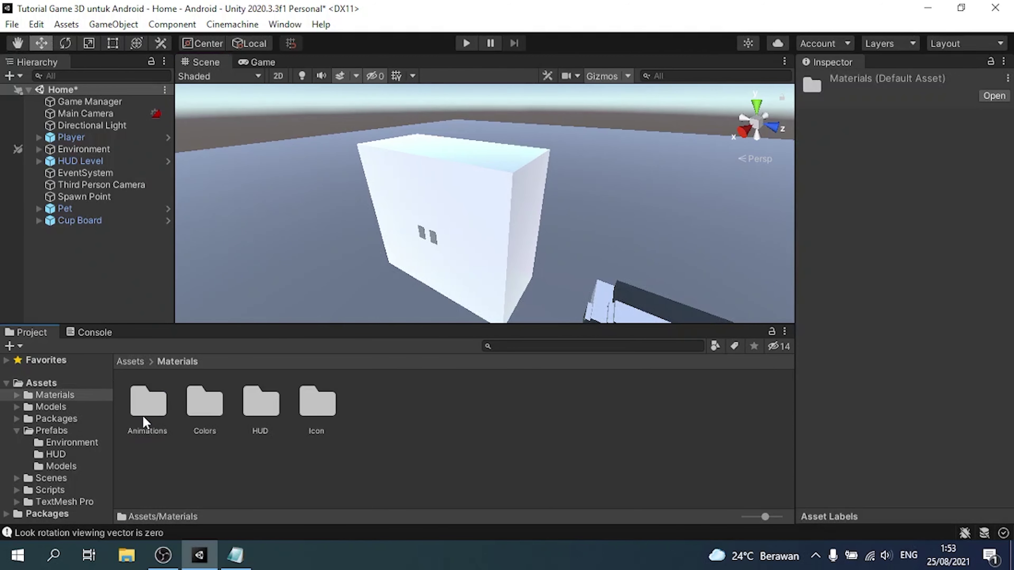
double_click(148, 416)
left_click(182, 362)
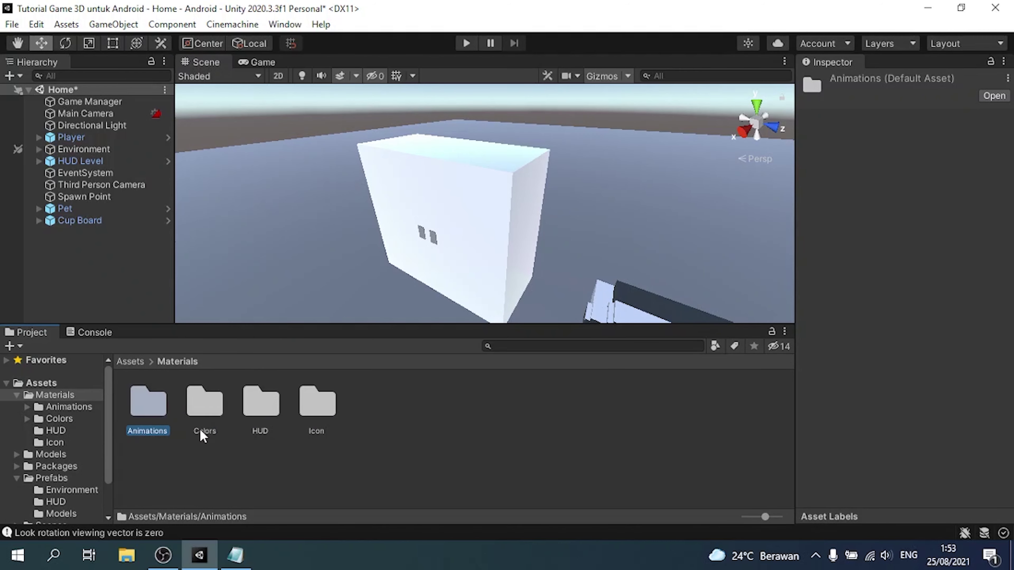
double_click(202, 423)
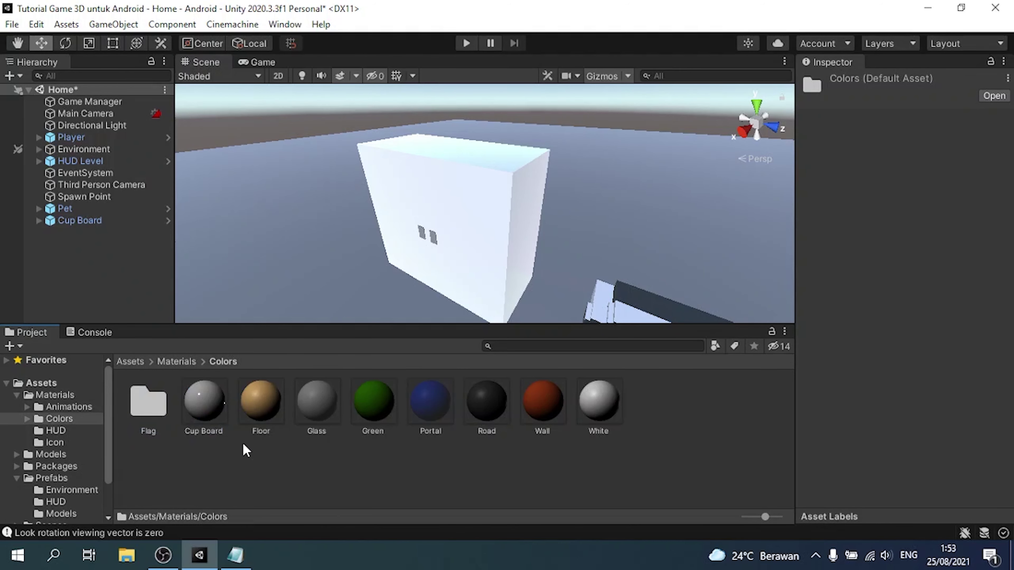
- Copy the material properties of the Cup Board material
left_click(219, 412)
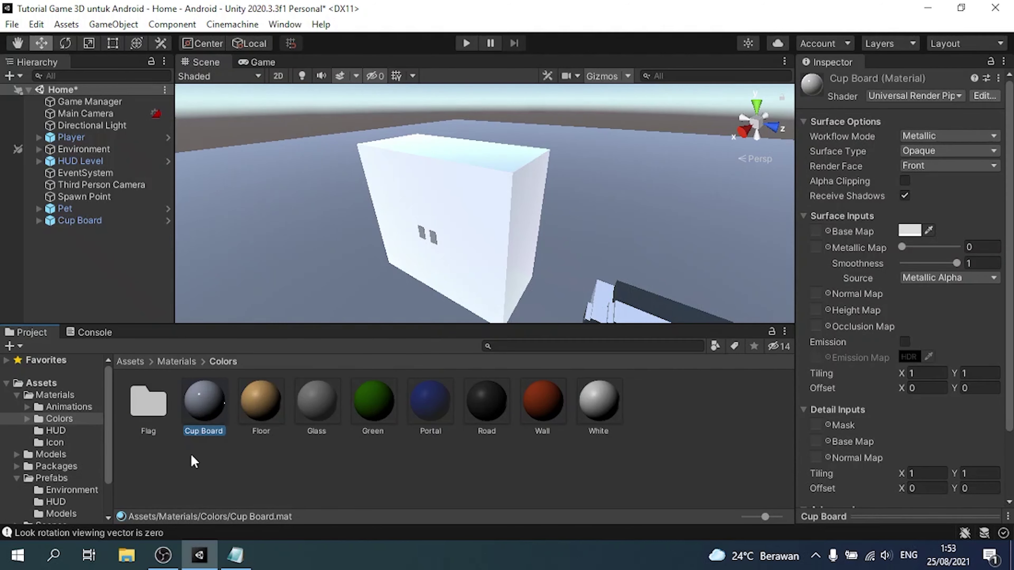
left_click(998, 78)
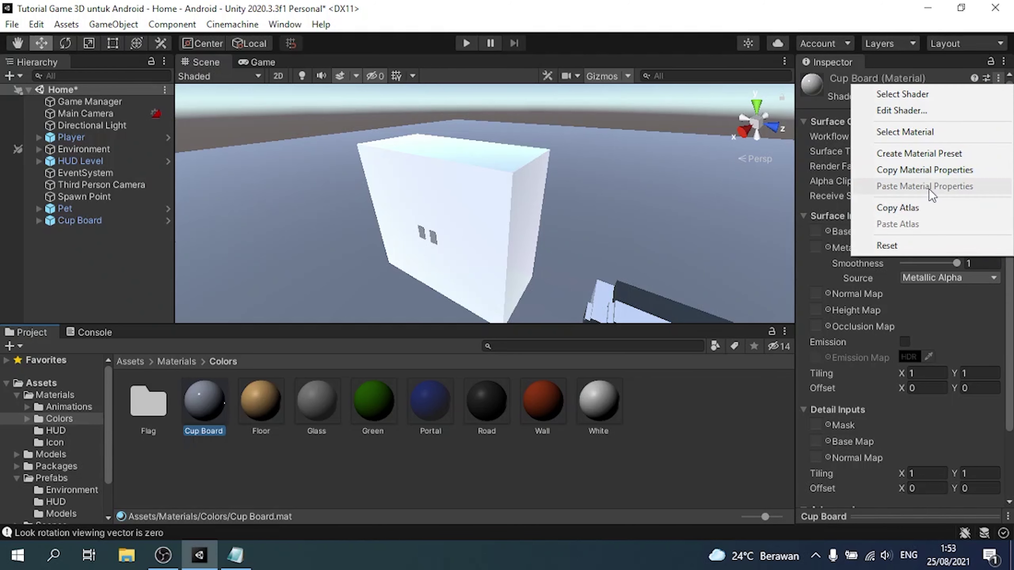
left_click(940, 170)
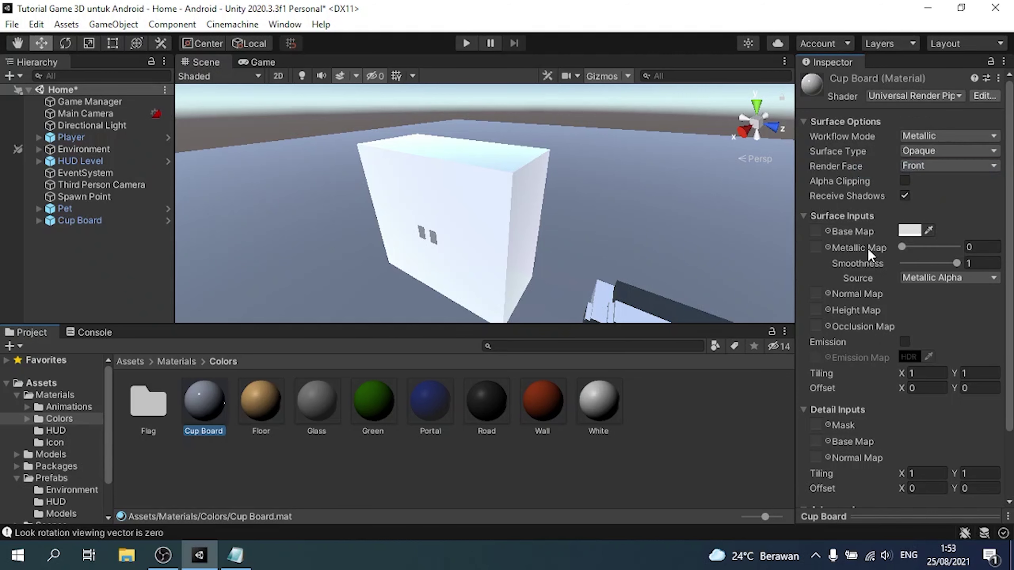
- Create a new material named Door Cup Board in the Colors folder
right_click(437, 486)
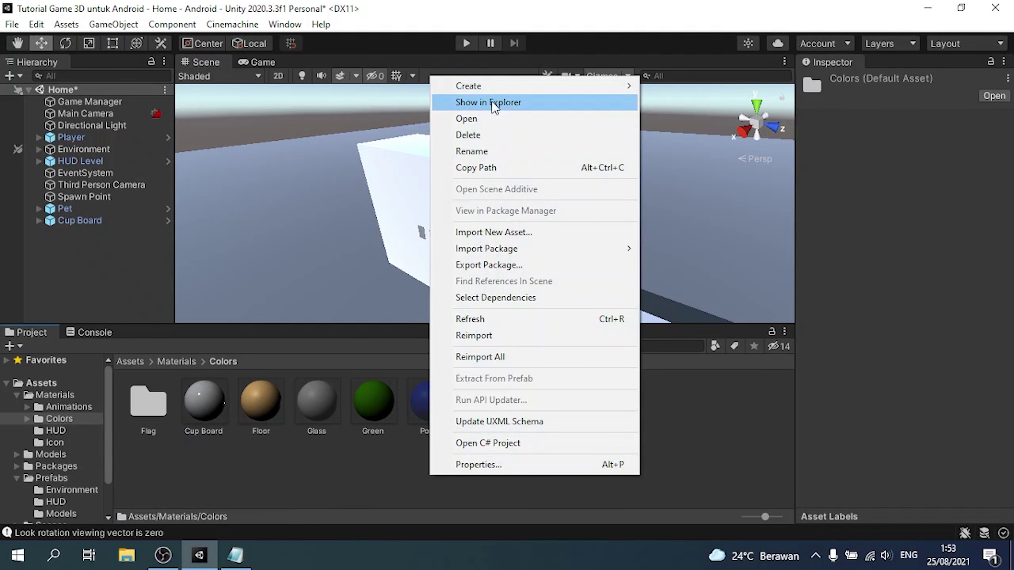
mouse_move(498, 91)
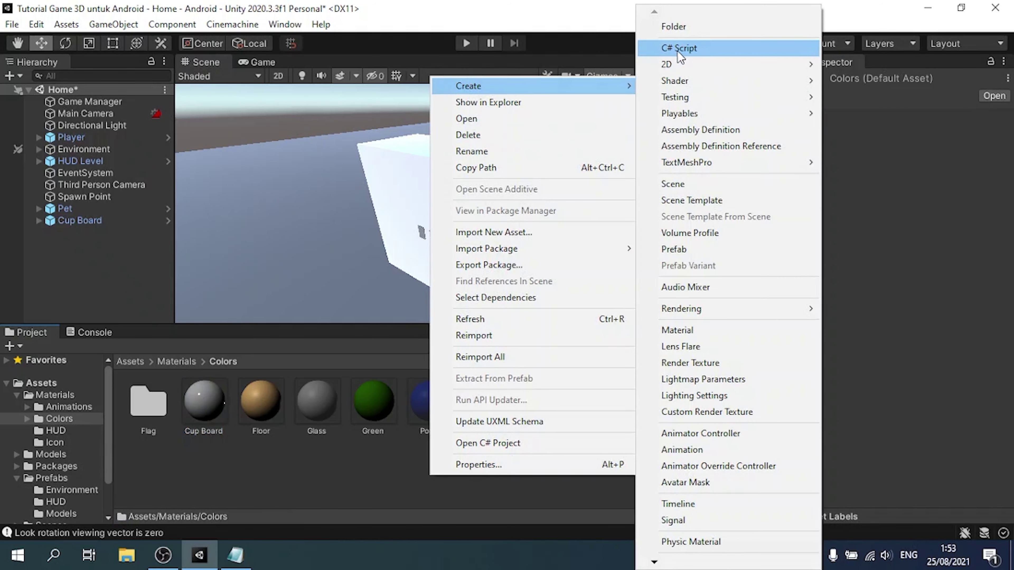
left_click(720, 330)
type("Door")
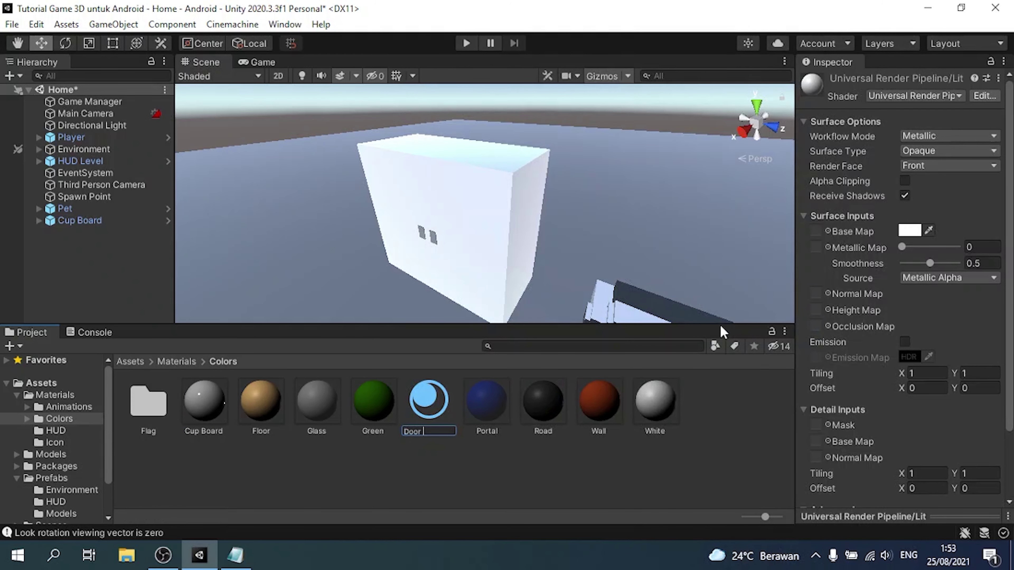
type(" Cup Board")
key("Return")
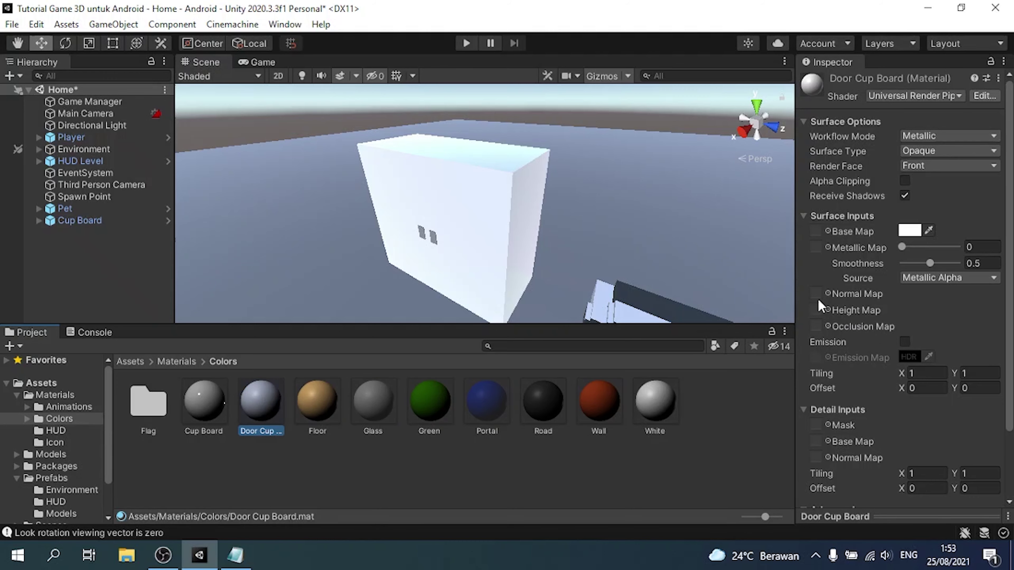
- Paste the copied properties into the Door Cup Board material and darken its base colour to grey 9A9A9A
left_click(997, 77)
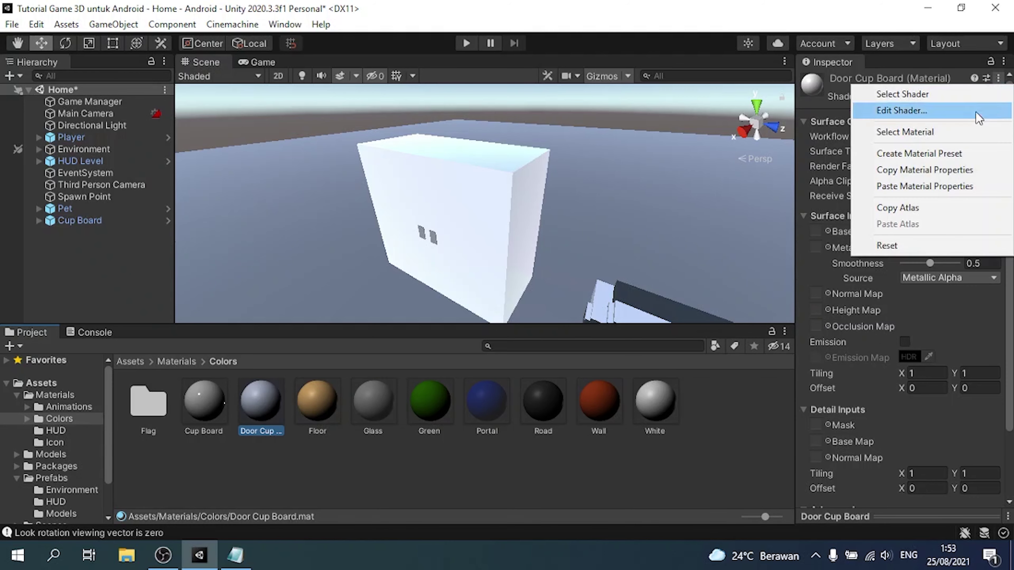
left_click(940, 182)
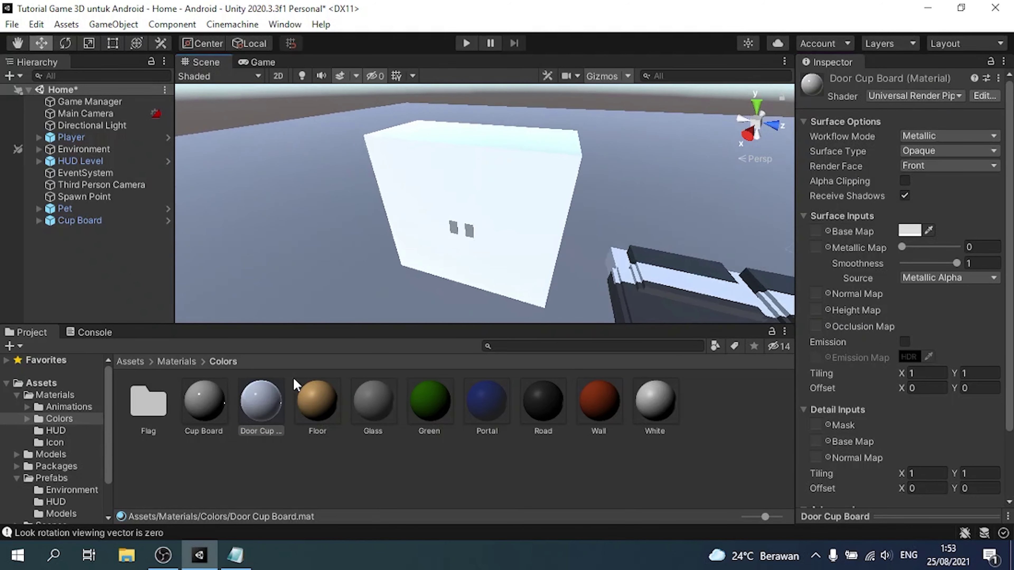
left_click(915, 232)
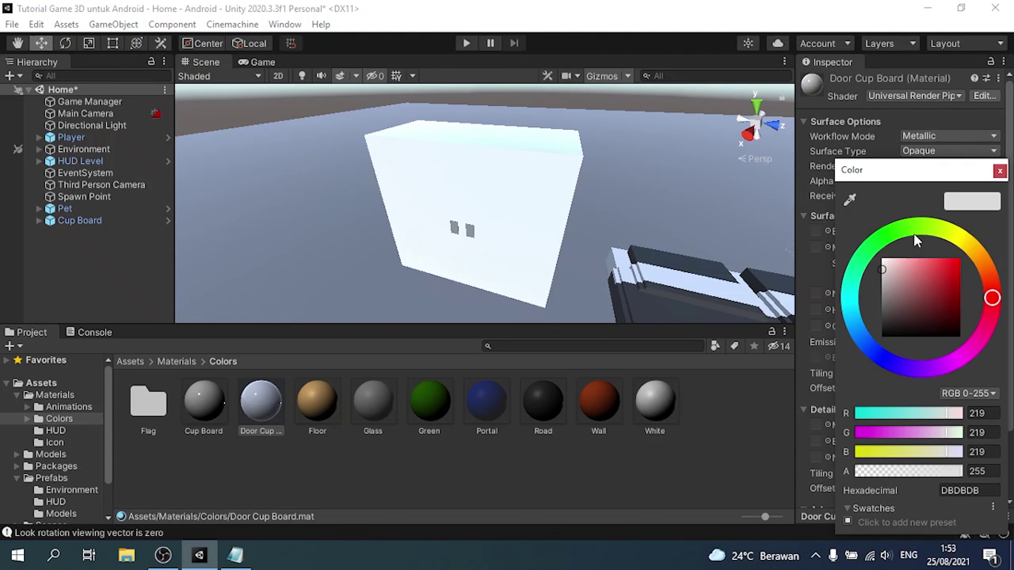
left_click_drag(889, 278, 858, 291)
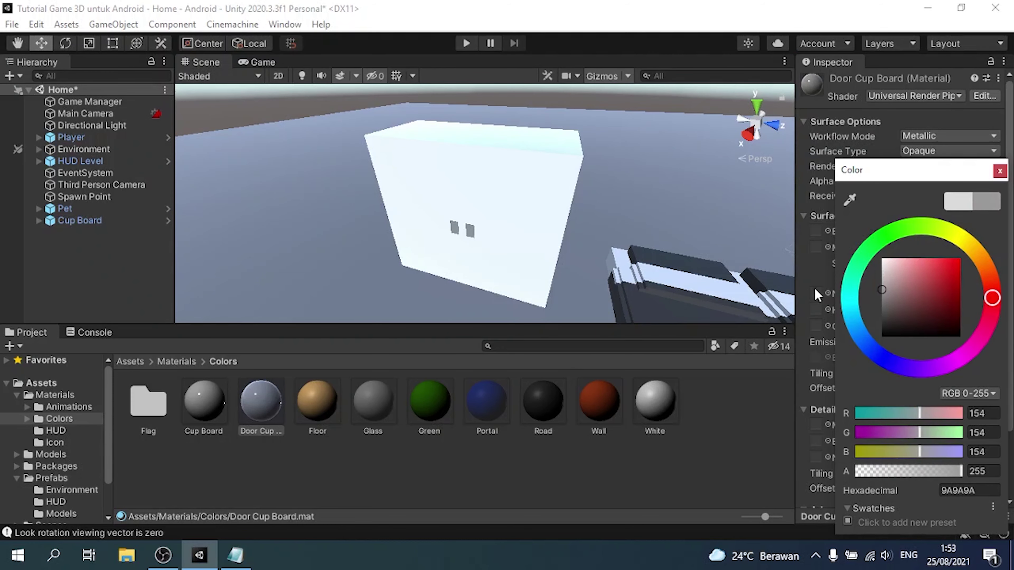
left_click(999, 172)
- Apply the Door Cup Board material to both doors of the cupboard in the scene
left_click_drag(265, 420, 477, 169)
mouse_move(392, 240)
left_mouse_down("alt")
mouse_move(402, 215)
mouse_move(290, 215)
mouse_move(378, 247)
left_mouse_up("alt")
left_click_drag(455, 197, 367, 295, "alt")
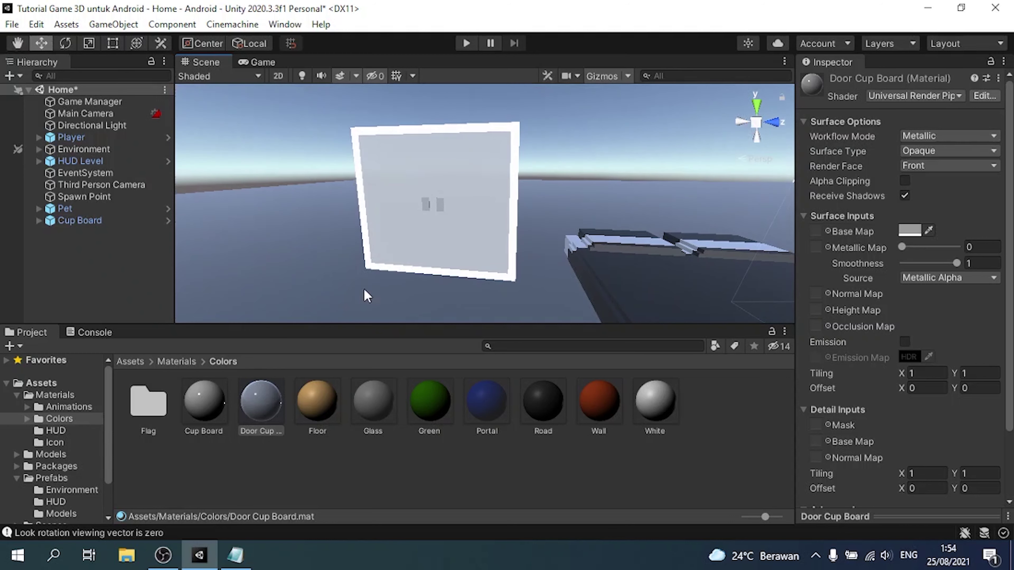
- Save the Home scene, return to the root Assets folder and collapse its folder tree
left_click(76, 220)
key("ctrl+s")
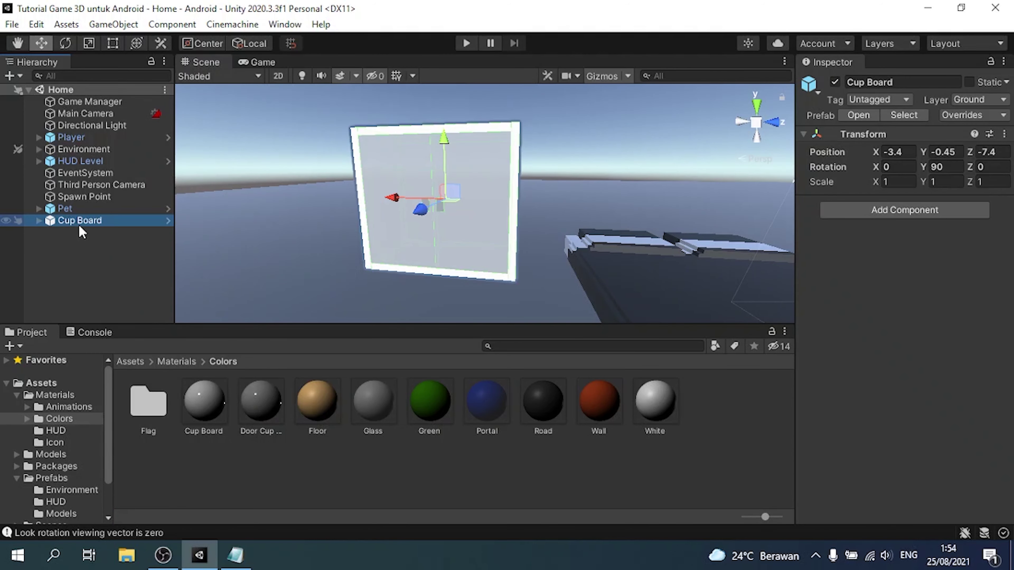
left_click(140, 362)
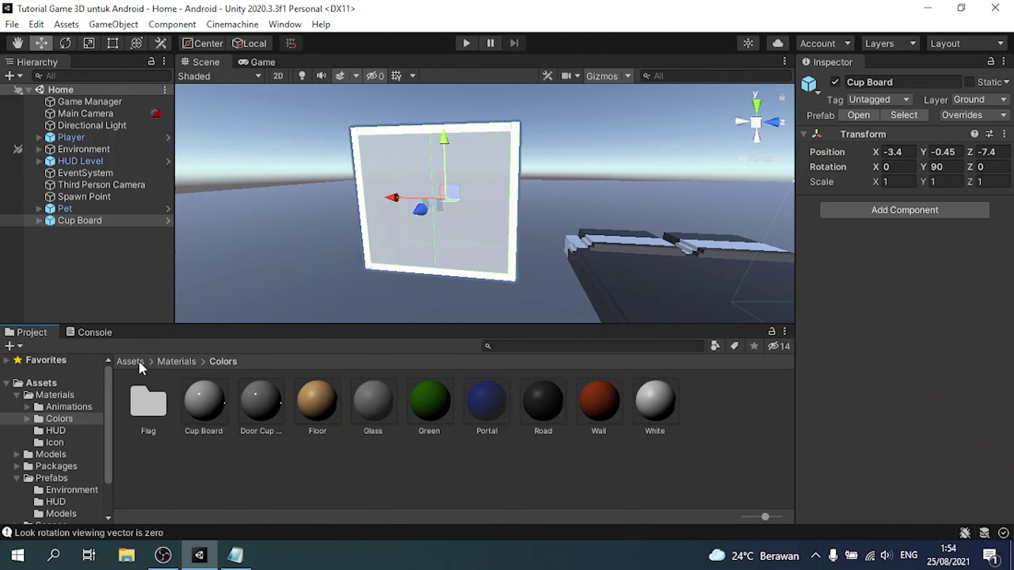
left_click(275, 502)
left_click(7, 384)
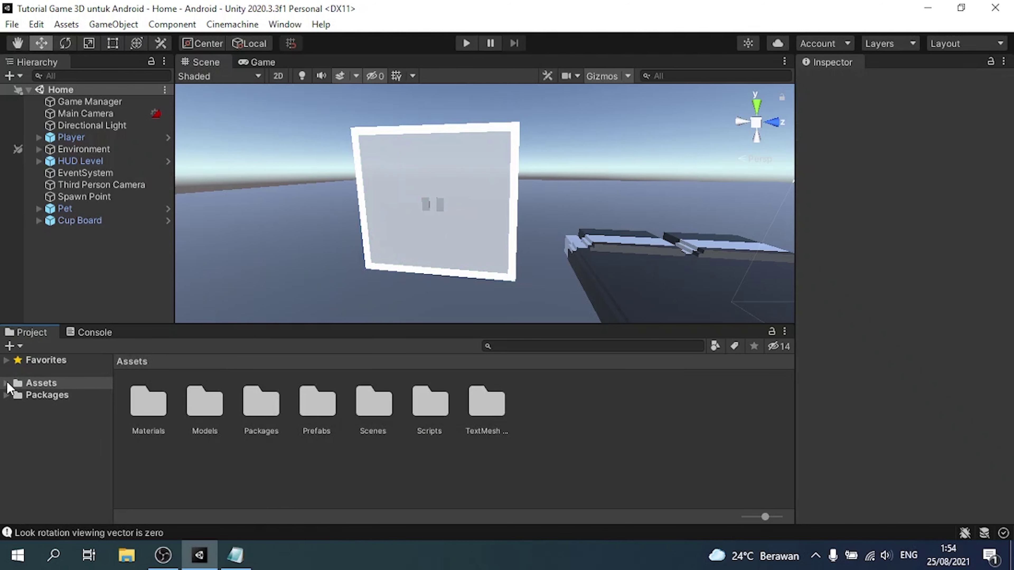
- Switch to Notepad and add the closing lines "terima kasih yg udah nonton, jangan lupa subscribe bagi yg belum", "like" and "byee" to tutorial.txt
left_click(236, 555)
type("termia")
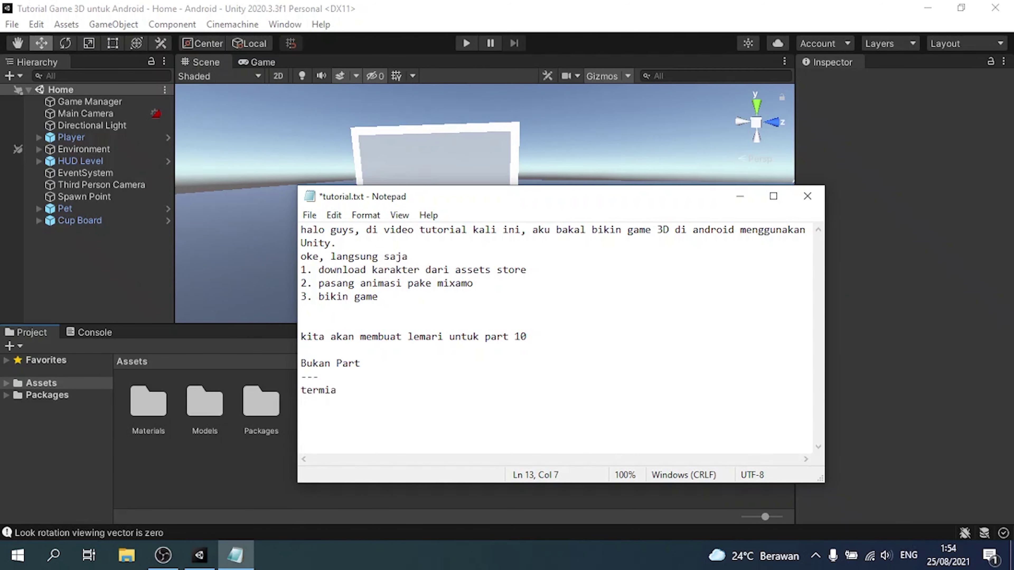
key("BackSpace")
key("BackSpace")
key("BackSpace")
type("ima kasih yg udah nonton")
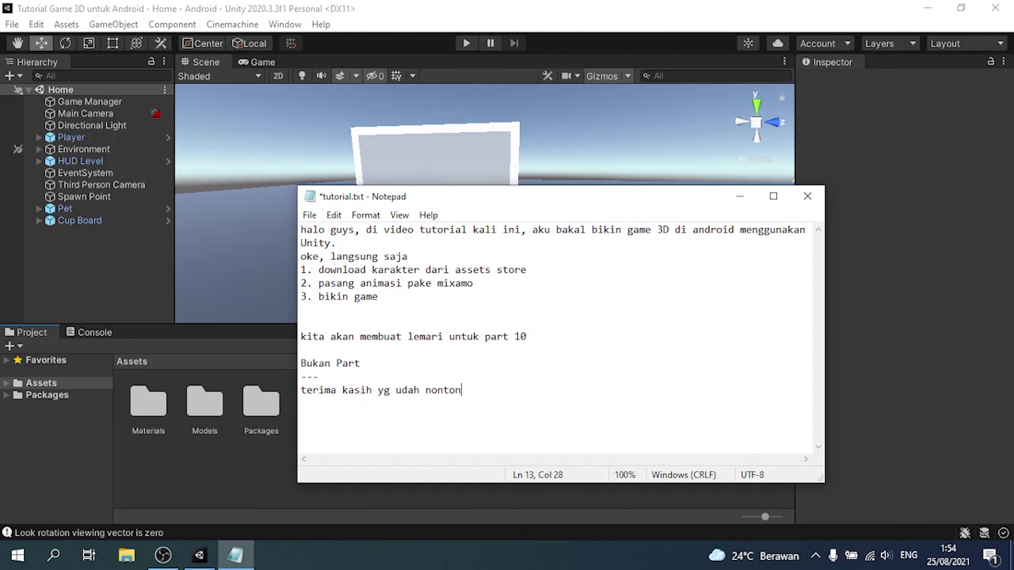
type(" lupa subscribe bagi  yg belum")
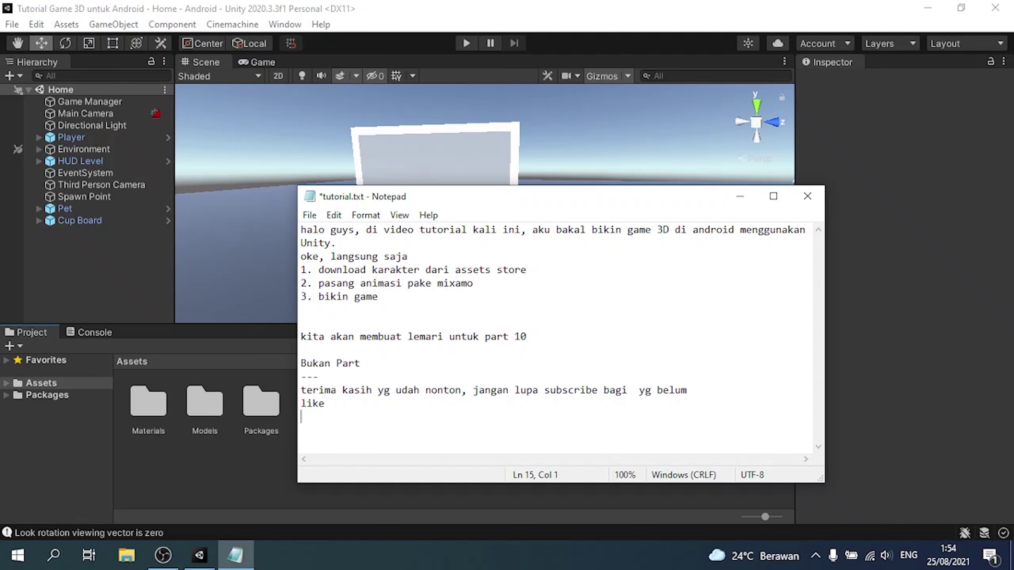
key("shift+Up")
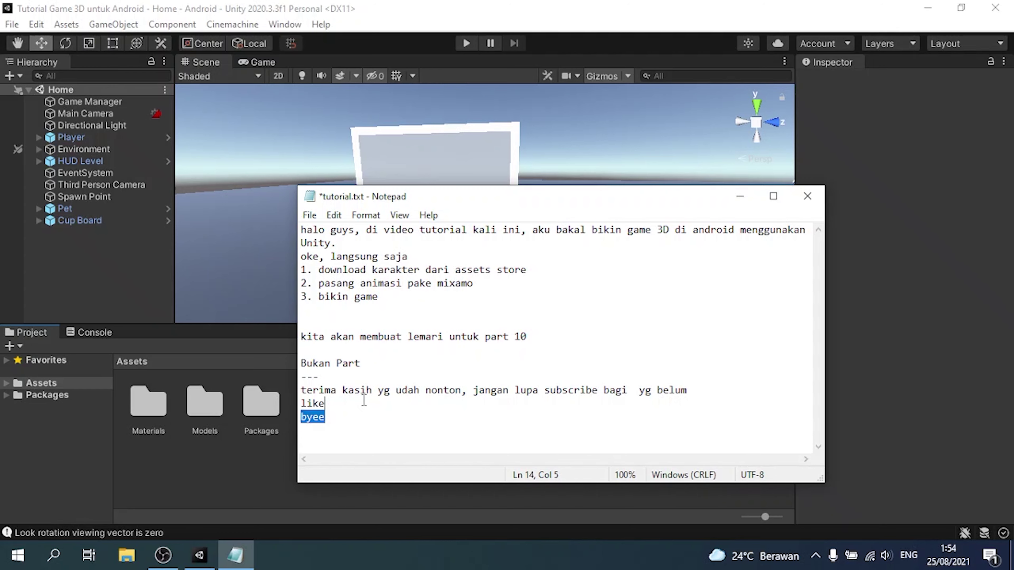